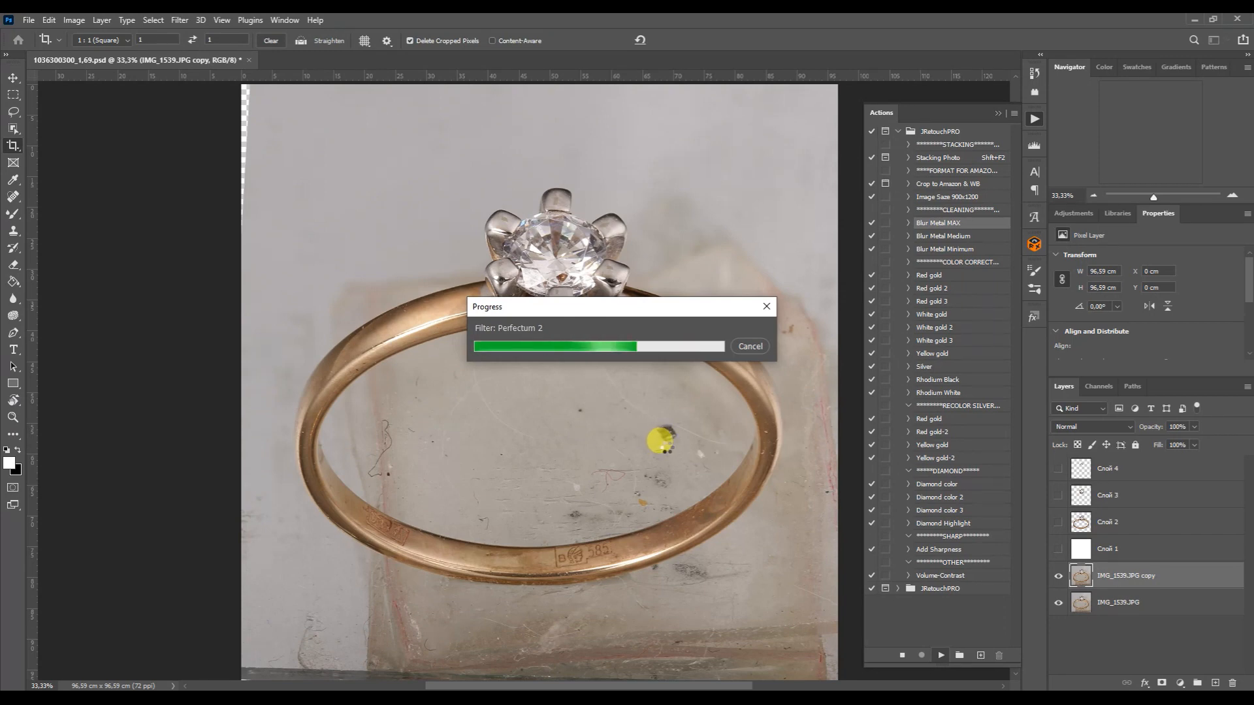
- Run the Blur Metal MAX action twice more on the IMG_1539.JPG copy layer
{"action": "left_click", "coordinate": [940, 654]}
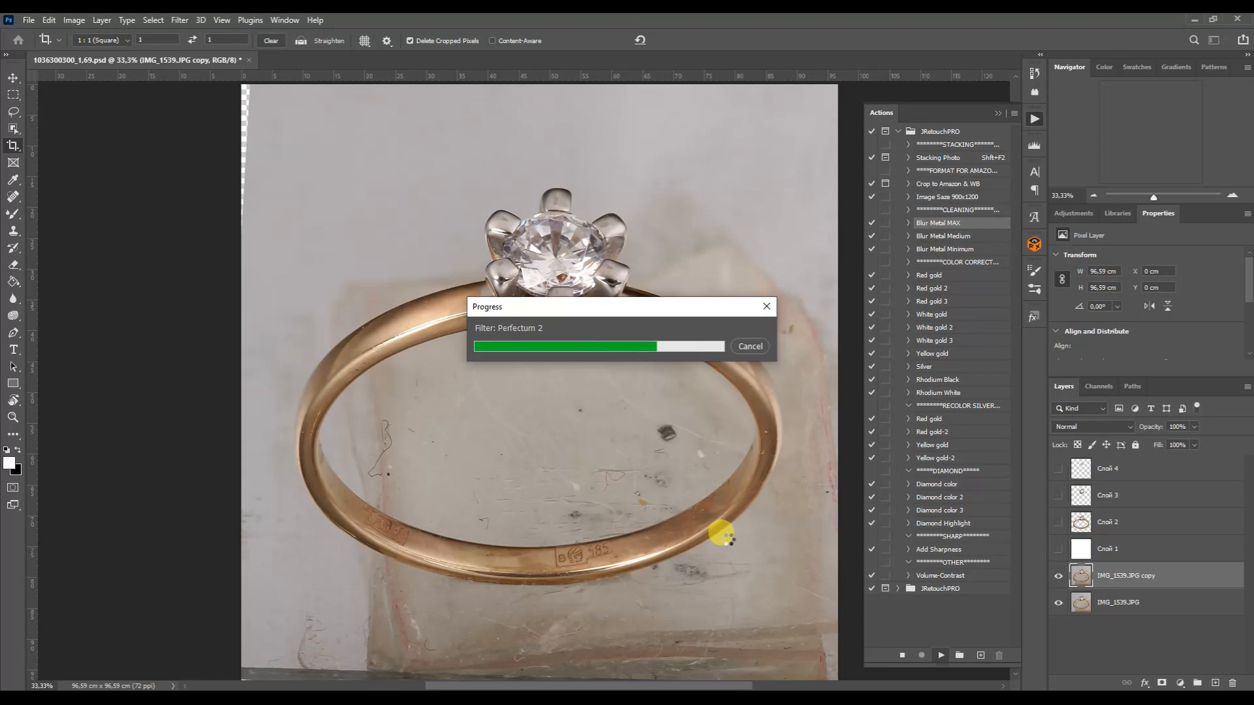
{"action": "left_click", "coordinate": [939, 654]}
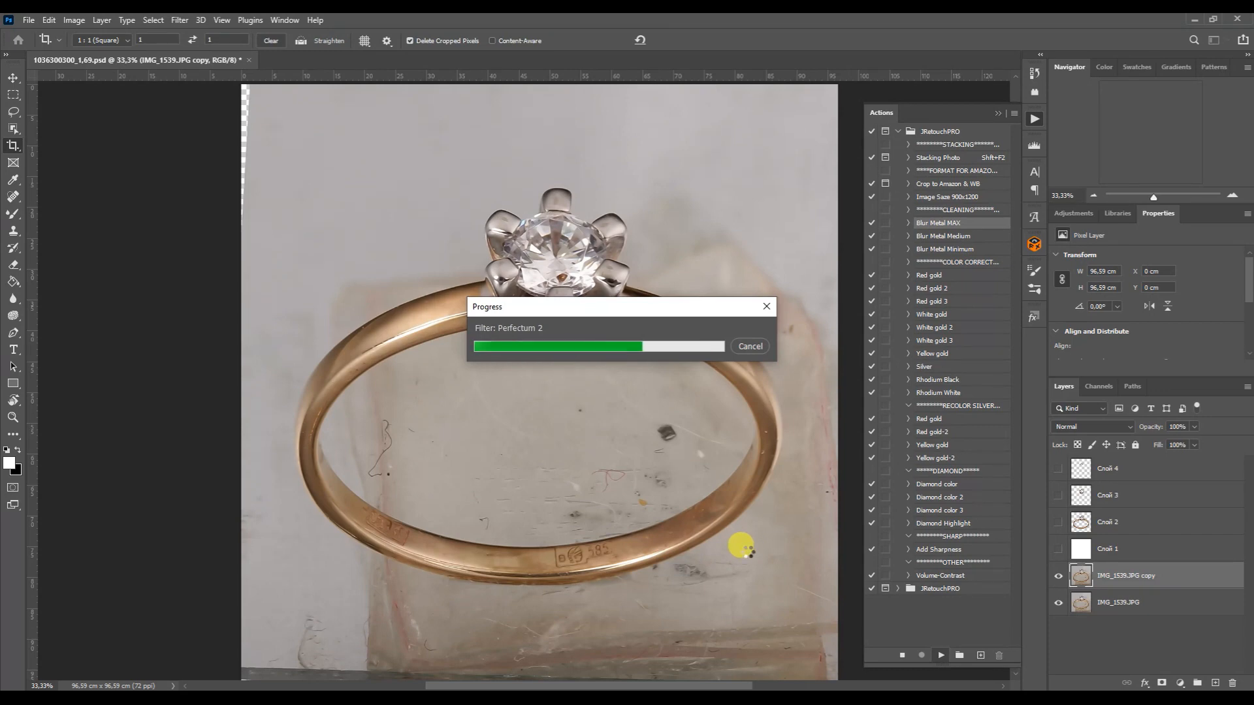
- Start a curved Pen path along the highlight of the ring's left shoulder up to the prong base
{"action": "key", "text": "p"}
{"action": "left_click", "coordinate": [1231, 194]}
{"action": "left_click", "coordinate": [1231, 195]}
{"action": "left_click", "coordinate": [1232, 194]}
{"action": "left_click", "coordinate": [1131, 124]}
{"action": "left_click", "coordinate": [1033, 118]}
{"action": "left_click", "coordinate": [252, 511]}
{"action": "left_click", "coordinate": [713, 302]}
{"action": "left_click_drag", "start_coordinate": [252, 512], "coordinate": [404, 361]}
{"action": "left_click", "coordinate": [736, 282]}
{"action": "left_click_drag", "start_coordinate": [714, 302], "coordinate": [732, 301]}
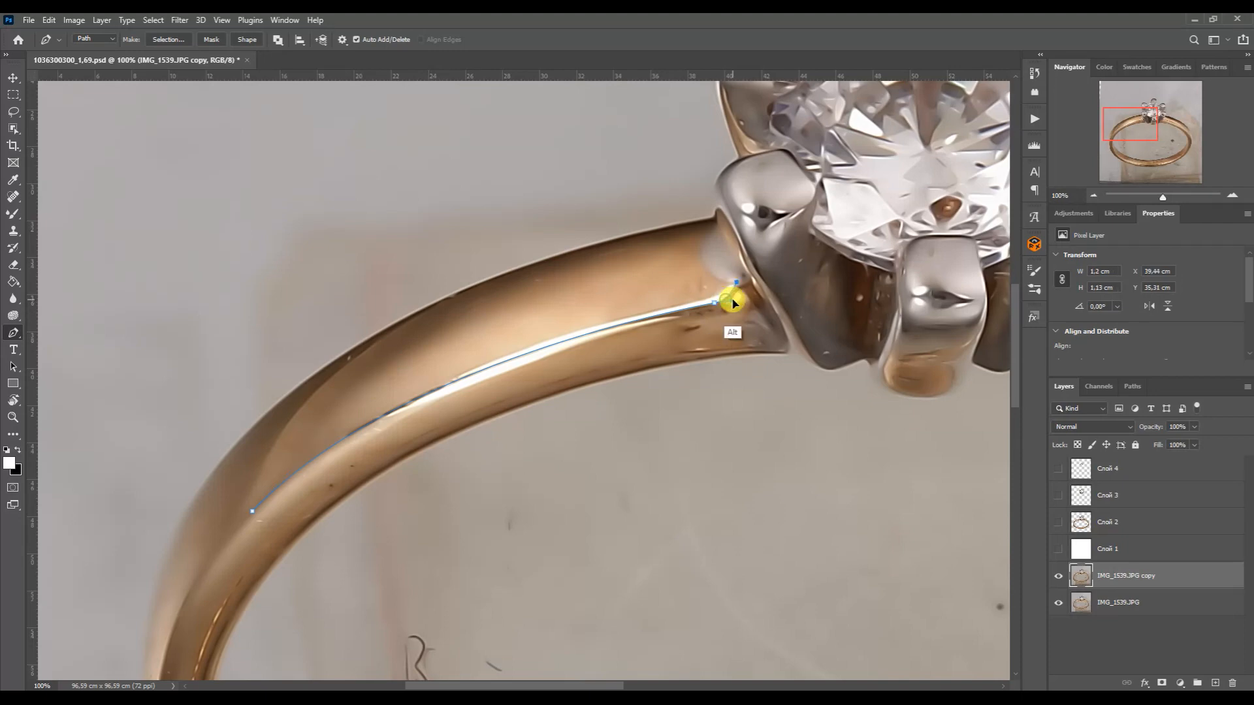
- Continue the path along the shoulder's upper edge and close it around the left shoulder's top face
{"action": "left_click", "coordinate": [335, 375]}
{"action": "left_click_drag", "start_coordinate": [713, 222], "coordinate": [445, 256]}
{"action": "left_click", "coordinate": [450, 299]}
{"action": "left_click_drag", "start_coordinate": [599, 236], "coordinate": [608, 239]}
{"action": "left_click_drag", "start_coordinate": [335, 376], "coordinate": [290, 419]}
{"action": "left_click", "coordinate": [252, 511]}
- Load the path as a selection, smooth the gold inside it with the Mixer Brush, and deselect
{"action": "left_click", "coordinate": [1132, 386]}
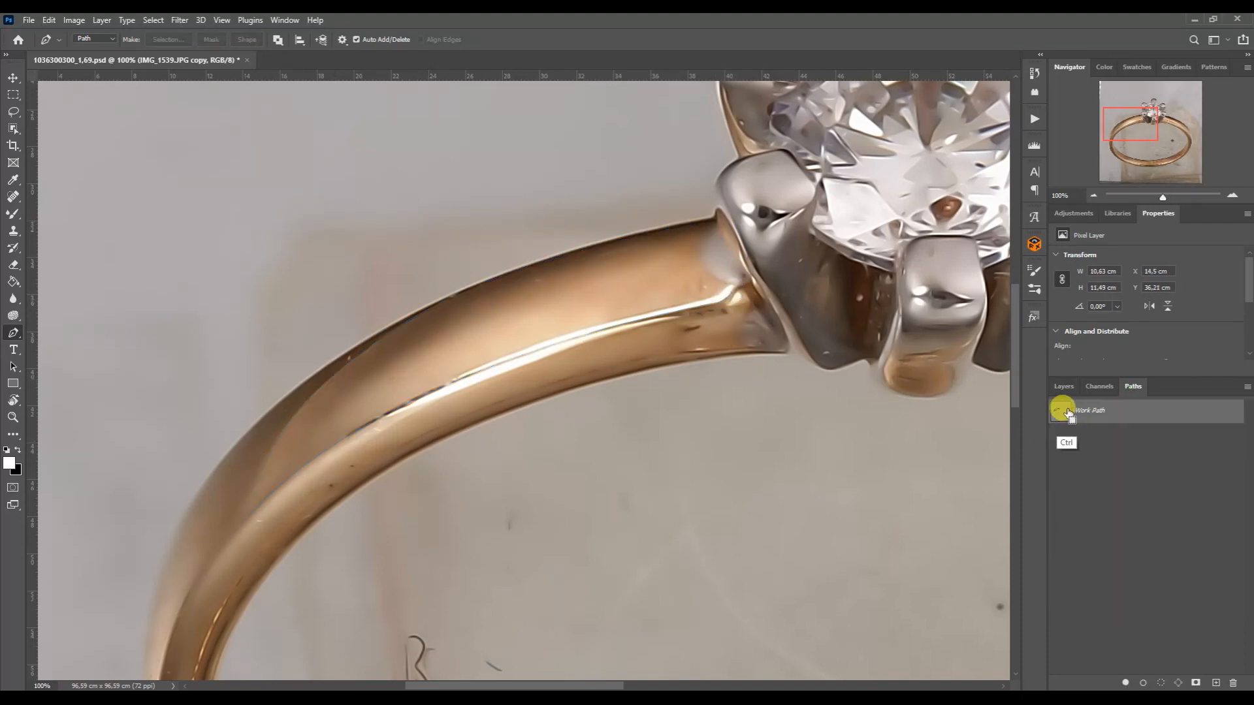
{"action": "left_click", "coordinate": [1060, 410], "text": "ctrl"}
{"action": "key", "text": "b"}
{"action": "key", "text": "bracketright"}
{"action": "mouse_move", "coordinate": [625, 303]}
{"action": "left_mouse_down"}
{"action": "mouse_move", "coordinate": [709, 235]}
{"action": "mouse_move", "coordinate": [663, 258]}
{"action": "mouse_move", "coordinate": [655, 288]}
{"action": "mouse_move", "coordinate": [446, 361]}
{"action": "mouse_move", "coordinate": [308, 431]}
{"action": "left_mouse_up"}
{"action": "key", "text": "bracketleft"}
{"action": "key", "text": "bracketleft"}
{"action": "key", "text": "bracketleft"}
{"action": "mouse_move", "coordinate": [575, 260]}
{"action": "left_mouse_down"}
{"action": "mouse_move", "coordinate": [579, 302]}
{"action": "mouse_move", "coordinate": [609, 251]}
{"action": "left_mouse_up"}
{"action": "key", "text": "bracketright"}
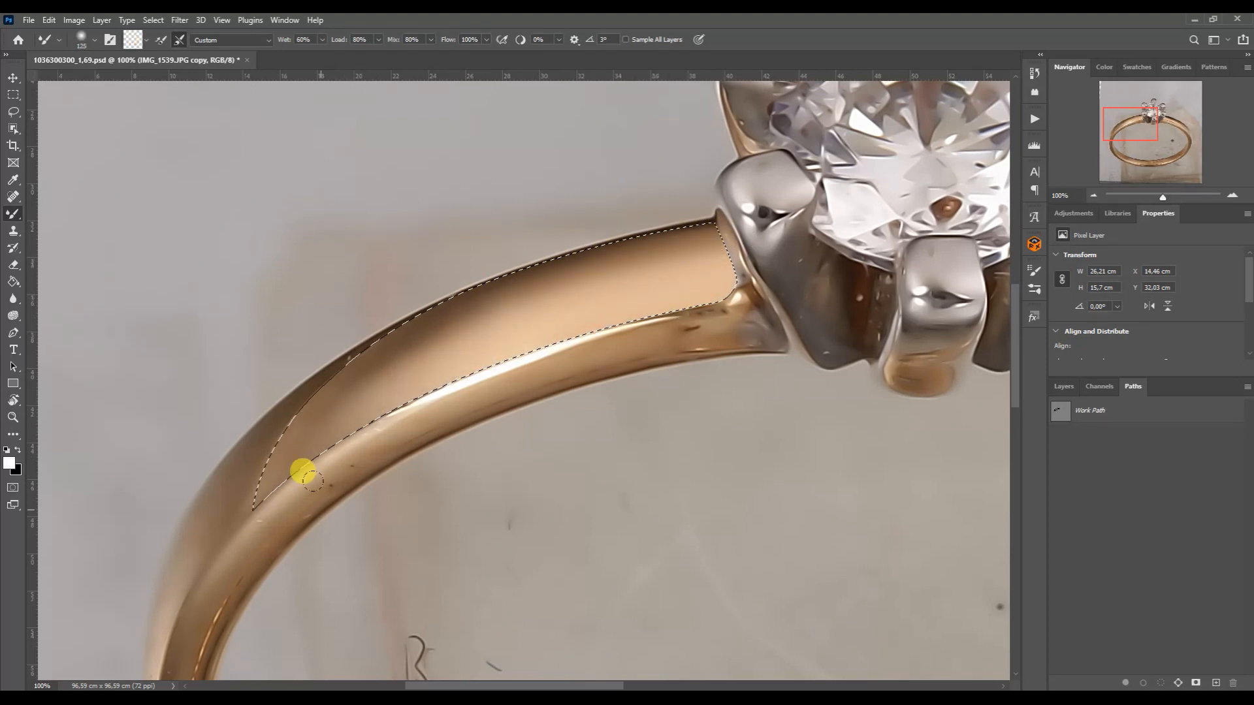
{"action": "key", "text": "ctrl+d"}
- Smooth the reflections and dark spots on the three front prongs with the Mixer Brush
{"action": "left_click_drag", "start_coordinate": [1127, 133], "coordinate": [1148, 127]}
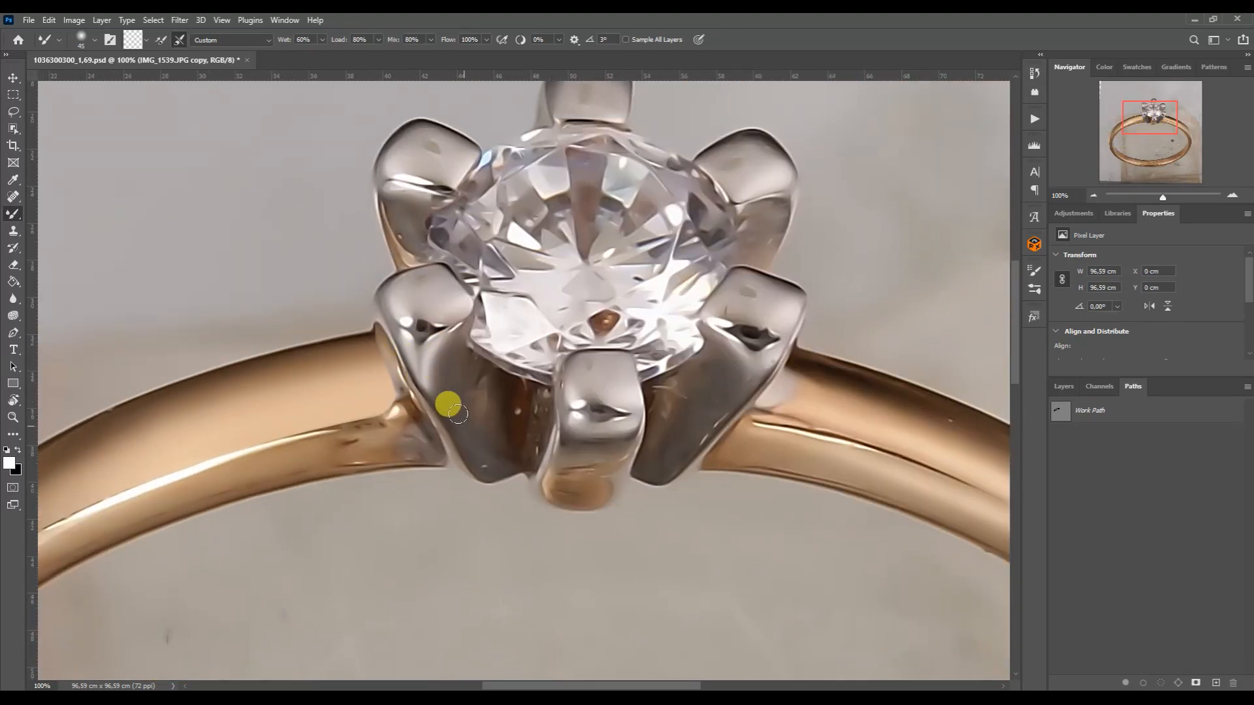
{"action": "key", "text": "bracketright"}
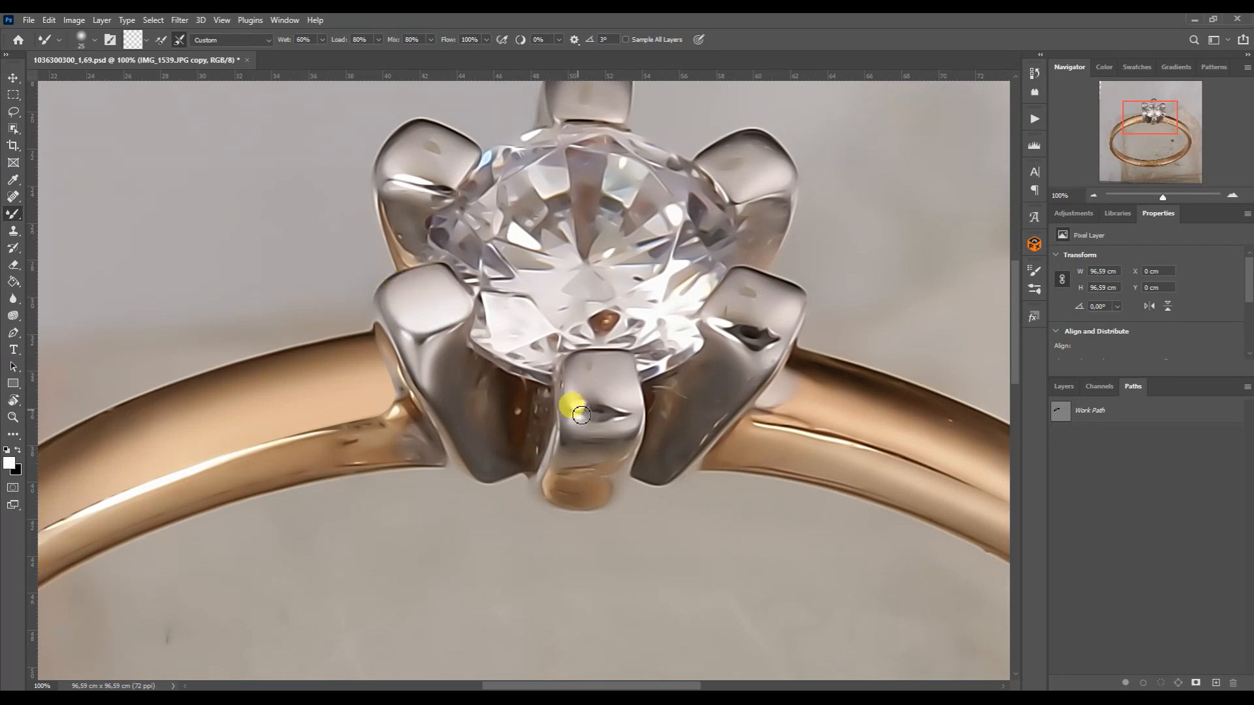
{"action": "left_click_drag", "start_coordinate": [605, 401], "coordinate": [617, 394]}
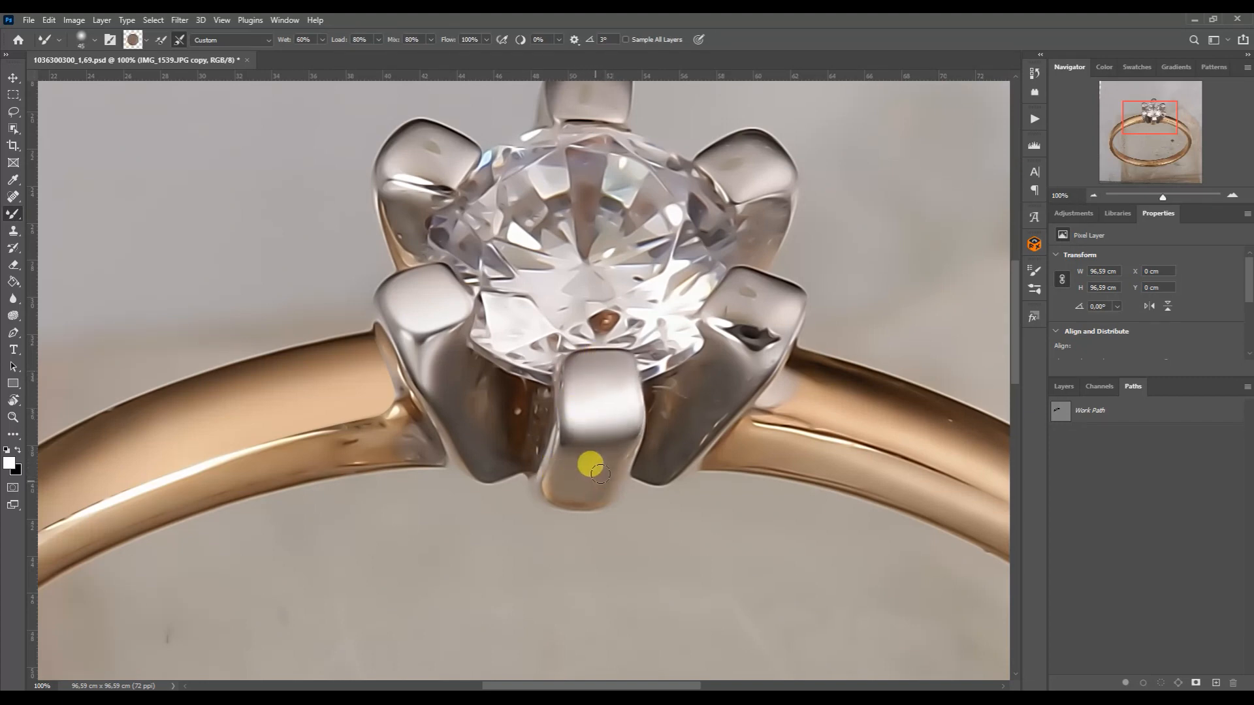
{"action": "left_click_drag", "start_coordinate": [690, 369], "coordinate": [692, 401]}
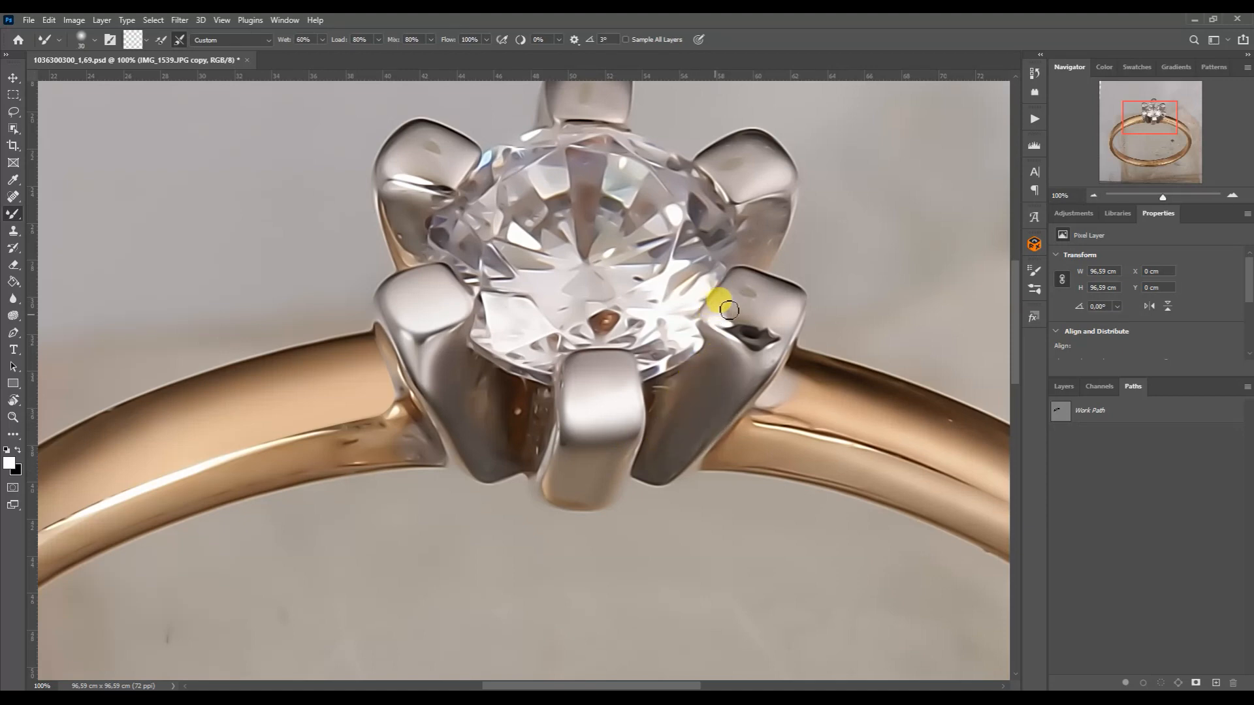
{"action": "key", "text": "bracketright"}
{"action": "mouse_move", "coordinate": [728, 318]}
{"action": "left_mouse_down"}
{"action": "mouse_move", "coordinate": [757, 312]}
{"action": "mouse_move", "coordinate": [740, 298]}
{"action": "mouse_move", "coordinate": [759, 292]}
{"action": "mouse_move", "coordinate": [766, 327]}
{"action": "mouse_move", "coordinate": [783, 297]}
{"action": "mouse_move", "coordinate": [766, 316]}
{"action": "mouse_move", "coordinate": [785, 328]}
{"action": "mouse_move", "coordinate": [766, 323]}
{"action": "mouse_move", "coordinate": [765, 340]}
{"action": "mouse_move", "coordinate": [740, 329]}
{"action": "left_mouse_up"}
- Smooth the metal of the rear prongs around the diamond with the Mixer Brush
{"action": "scroll", "coordinate": [765, 324], "scroll_direction": "up", "scroll_amount": 3}
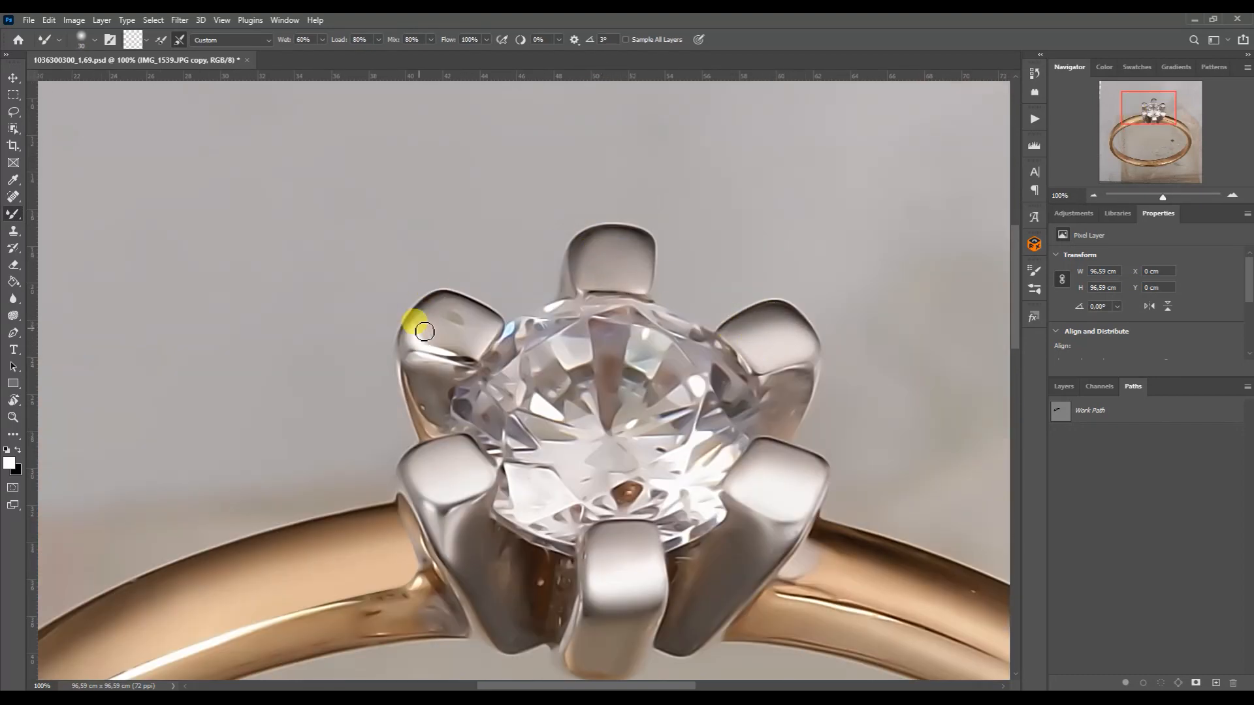
{"action": "mouse_move", "coordinate": [432, 314]}
{"action": "left_mouse_down"}
{"action": "mouse_move", "coordinate": [478, 325]}
{"action": "mouse_move", "coordinate": [425, 346]}
{"action": "mouse_move", "coordinate": [461, 349]}
{"action": "left_mouse_up"}
{"action": "left_click_drag", "start_coordinate": [1132, 118], "coordinate": [1147, 132]}
{"action": "key", "text": "bracketright"}
{"action": "key", "text": "bracketright"}
{"action": "key", "text": "bracketright"}
{"action": "mouse_move", "coordinate": [727, 375]}
{"action": "left_mouse_down"}
{"action": "mouse_move", "coordinate": [547, 307]}
{"action": "mouse_move", "coordinate": [550, 332]}
{"action": "mouse_move", "coordinate": [621, 339]}
{"action": "mouse_move", "coordinate": [554, 313]}
{"action": "mouse_move", "coordinate": [585, 341]}
{"action": "mouse_move", "coordinate": [519, 335]}
{"action": "left_mouse_up"}
- Add a layer mask to the IMG_1539.JPG copy layer and switch to the regular Brush tool
{"action": "left_click_drag", "start_coordinate": [1147, 124], "coordinate": [1114, 131]}
{"action": "key", "text": "ctrl+minus"}
{"action": "key", "text": "ctrl+minus"}
{"action": "key", "text": "ctrl+minus"}
{"action": "left_click", "coordinate": [1063, 386]}
{"action": "left_click", "coordinate": [1161, 681]}
{"action": "right_click", "coordinate": [13, 213]}
{"action": "left_click", "coordinate": [59, 212]}
- Paint black on the mask in the gaps between the front prongs to restore the original detail
{"action": "scroll", "coordinate": [643, 300], "scroll_direction": "up", "scroll_amount": 5}
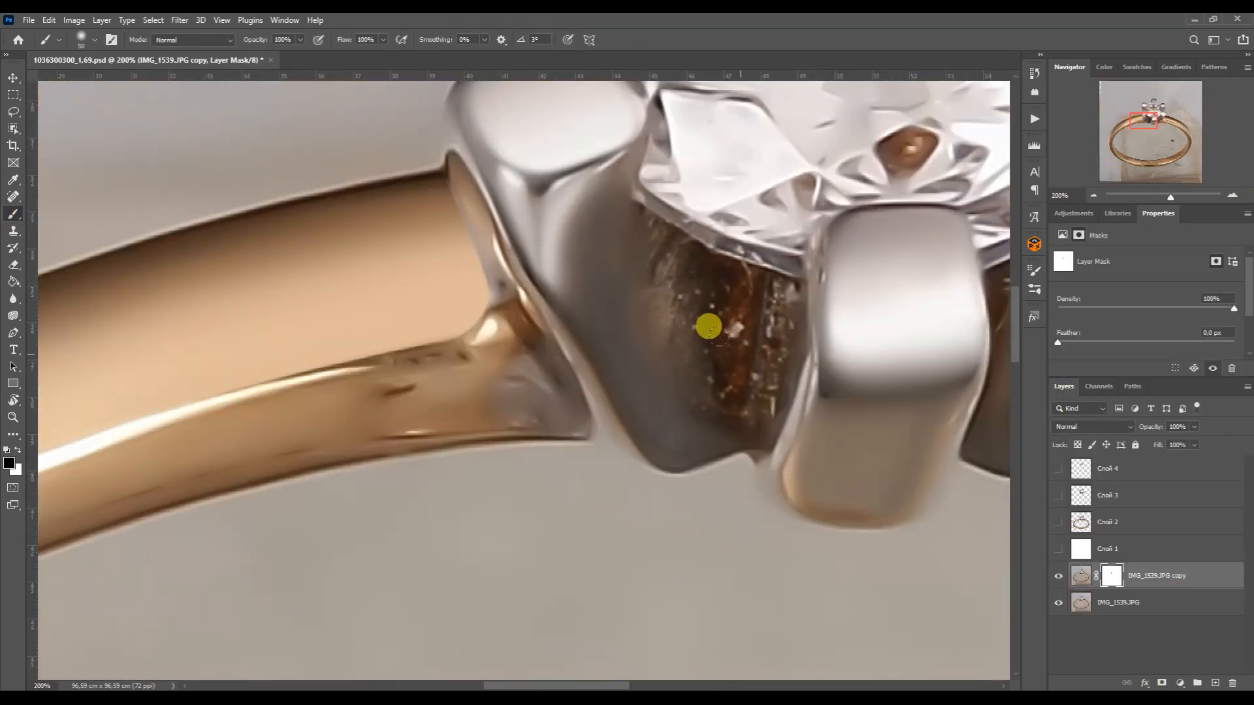
{"action": "left_click_drag", "start_coordinate": [1149, 118], "coordinate": [1161, 116]}
{"action": "key", "text": "bracketleft"}
{"action": "key", "text": "bracketleft"}
{"action": "key", "text": "bracketleft"}
{"action": "key", "text": "bracketleft"}
{"action": "key", "text": "bracketleft"}
{"action": "key", "text": "bracketleft"}
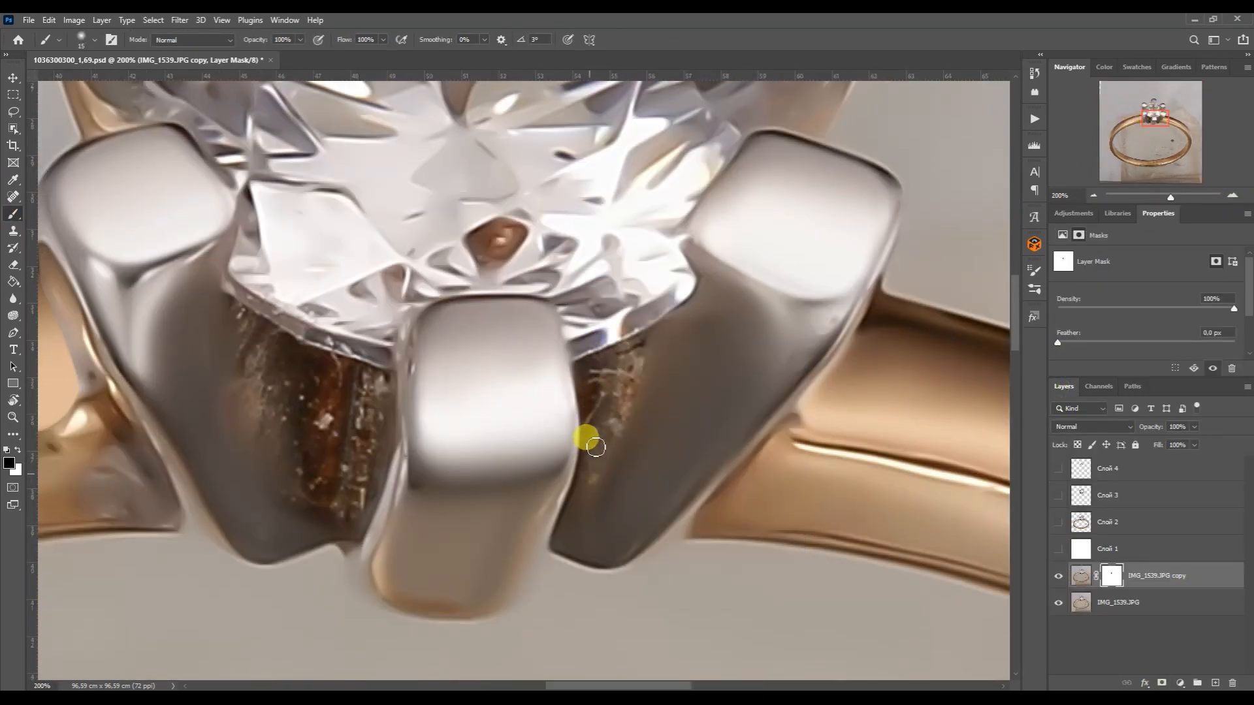
- Enlarge the brush and paint the mask over the diamond and its edges to restore the stone's detail
{"action": "left_click", "coordinate": [1151, 110]}
{"action": "key", "text": "bracketright"}
{"action": "key", "text": "bracketright"}
{"action": "key", "text": "bracketright"}
{"action": "key", "text": "bracketright"}
{"action": "left_click_drag", "start_coordinate": [895, 351], "coordinate": [862, 350]}
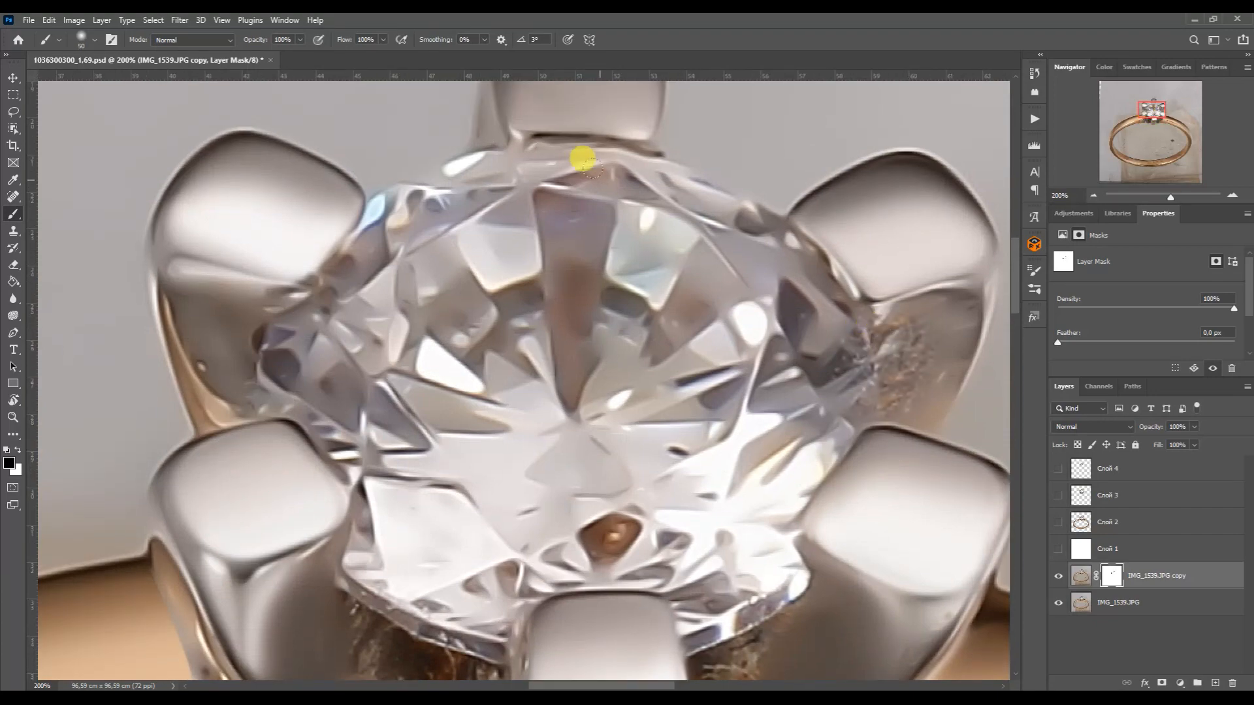
- Duplicate the masked copy together with the original photo layer and merge the duplicates into one layer
{"action": "left_click", "coordinate": [1094, 195]}
{"action": "left_click", "coordinate": [1094, 195]}
{"action": "left_click", "coordinate": [1093, 195]}
{"action": "left_click_drag", "start_coordinate": [819, 261], "coordinate": [867, 127]}
{"action": "left_click", "coordinate": [1101, 599], "text": "shift"}
{"action": "key", "text": "ctrl+j"}
{"action": "key", "text": "ctrl+e"}
- Run the Add Sharpness action on the merged photo layer
{"action": "left_click", "coordinate": [1035, 119]}
{"action": "left_click", "coordinate": [931, 549]}
{"action": "left_click", "coordinate": [934, 651]}
{"action": "left_click", "coordinate": [1033, 118]}
- Copy the ring to a new layer using the outline of Слой 2, and put it in that layer's place above the white background
{"action": "left_click", "coordinate": [1080, 522], "text": "ctrl"}
{"action": "key", "text": "ctrl+h"}
{"action": "key", "text": "ctrl+j"}
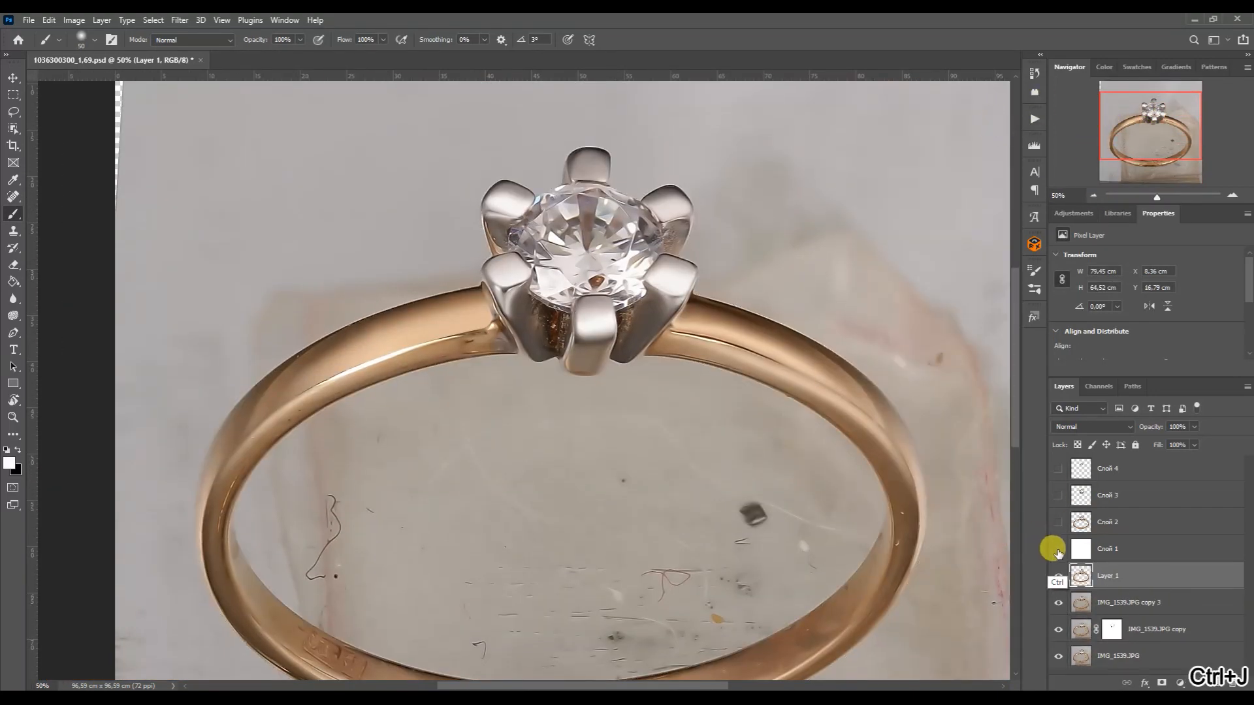
{"action": "key", "text": "ctrl+bracketright"}
{"action": "left_click", "coordinate": [1057, 576]}
{"action": "left_click", "coordinate": [1076, 526]}
{"action": "key", "text": "Delete"}
- Copy the prong head with the diamond to its own layer using the outline of Слой 3
{"action": "left_click", "coordinate": [1081, 496], "text": "ctrl"}
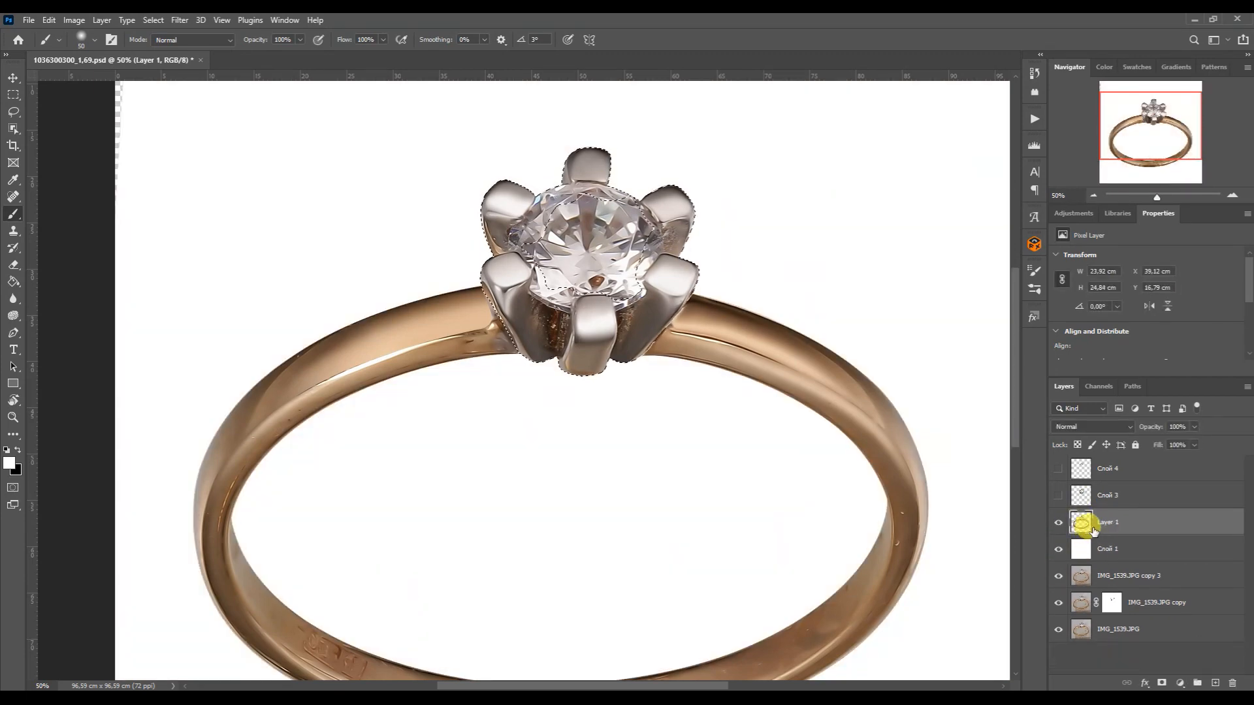
{"action": "key", "text": "ctrl+j"}
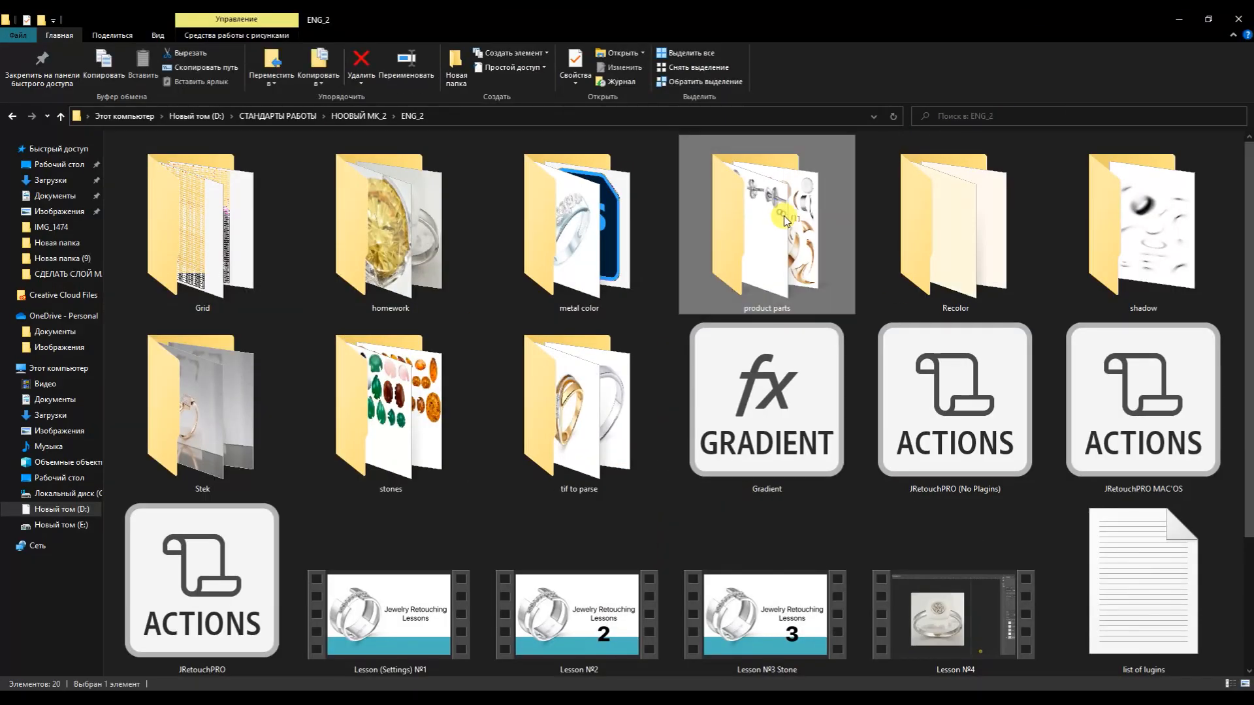
- Switch to File Explorer, open glare-parts from the product parts folder, and bring a curved gold piece into the ring document
{"action": "double_click", "coordinate": [764, 215]}
{"action": "double_click", "coordinate": [933, 395]}
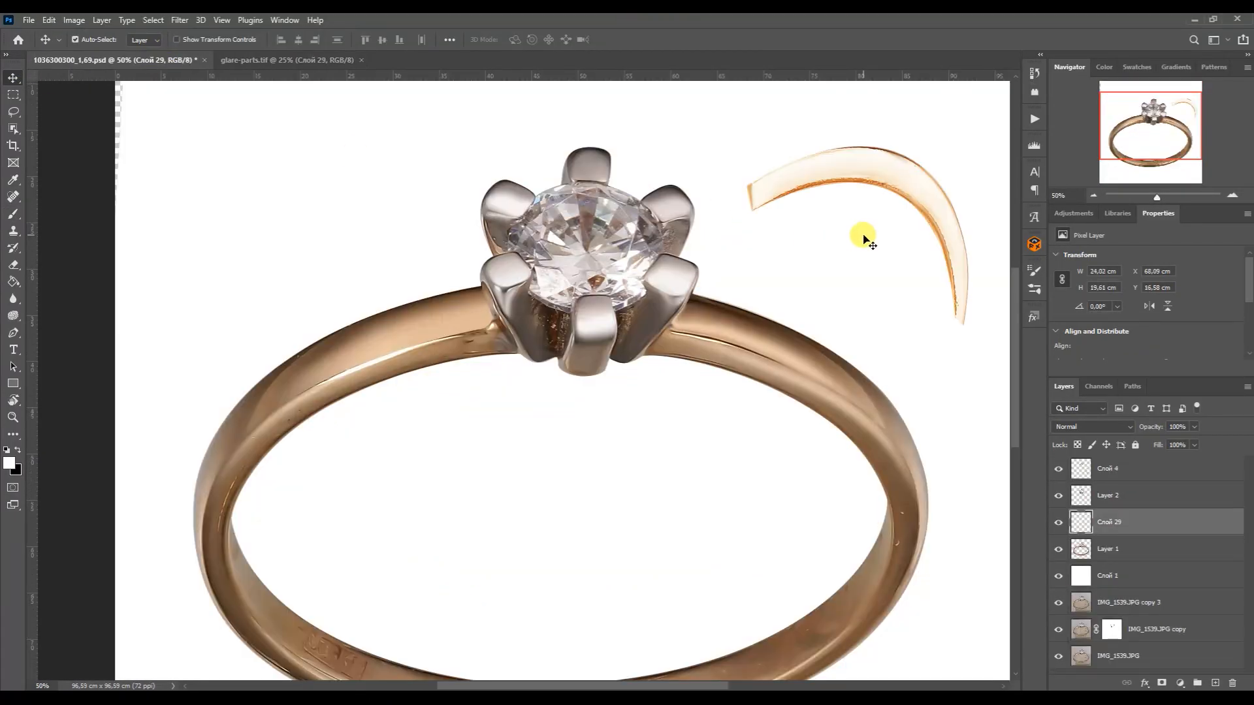
- Open ring shanks-4 from the product parts folder and copy a gold shank piece into the ring document
{"action": "left_click", "coordinate": [190, 672]}
{"action": "scroll", "coordinate": [813, 623], "scroll_direction": "down", "scroll_amount": 2}
{"action": "scroll", "coordinate": [809, 614], "scroll_direction": "down", "scroll_amount": 1}
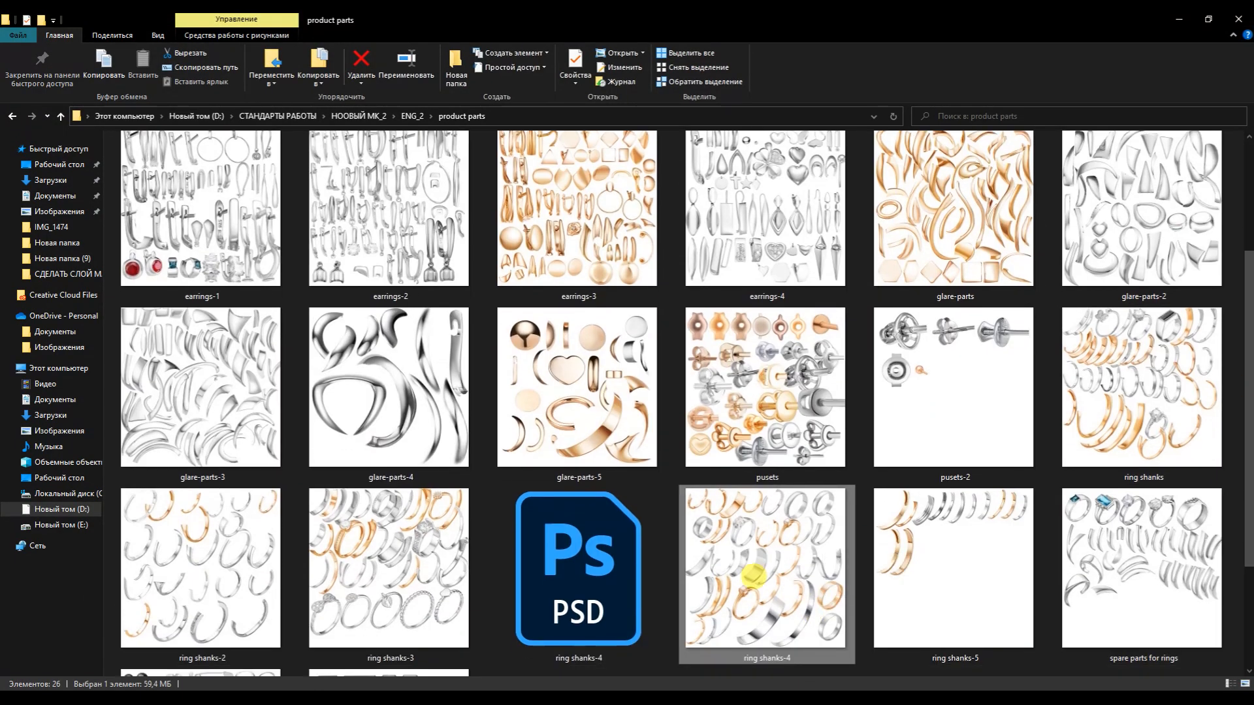
{"action": "left_click_drag", "start_coordinate": [742, 537], "coordinate": [499, 58]}
{"action": "left_click_drag", "start_coordinate": [562, 433], "coordinate": [314, 220]}
- Fill the transparent gaps along the edge of the white background layer Слой 1 with white using the Paint Bucket
{"action": "left_click", "coordinate": [1084, 585]}
{"action": "left_click", "coordinate": [1093, 196]}
{"action": "left_click", "coordinate": [13, 282]}
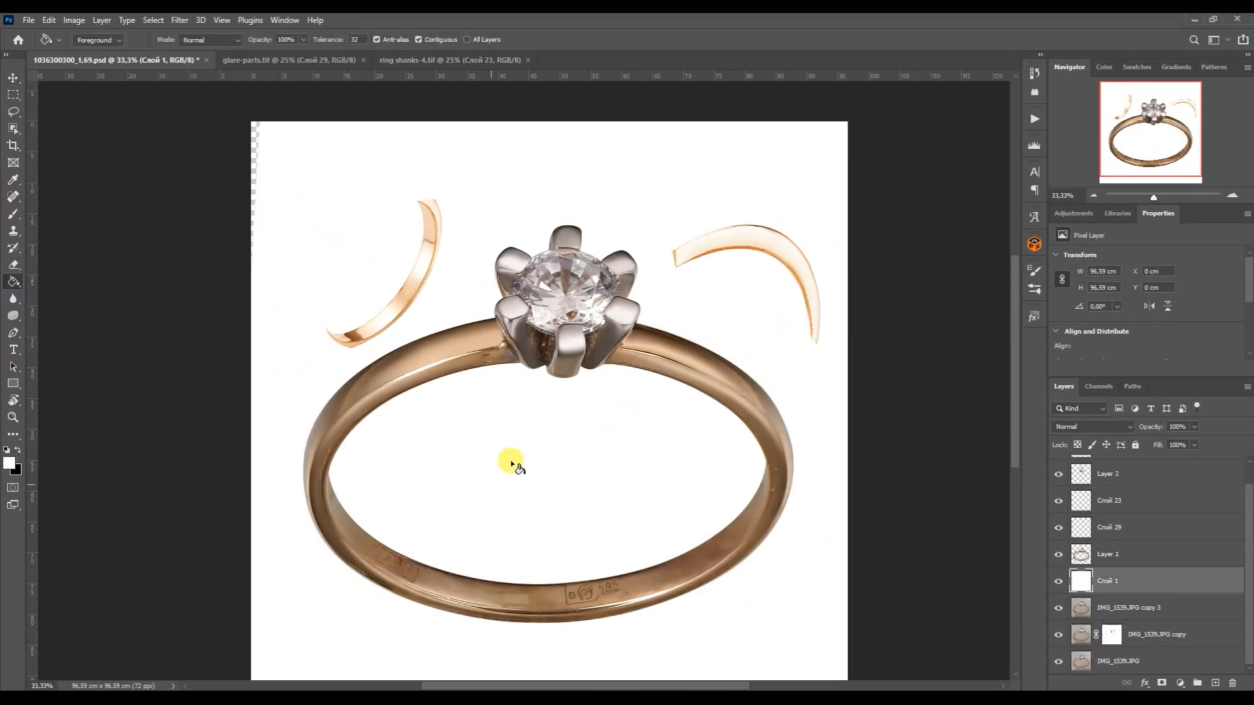
{"action": "left_click", "coordinate": [254, 150]}
{"action": "scroll", "coordinate": [281, 341], "scroll_direction": "down", "scroll_amount": 2}
{"action": "left_click", "coordinate": [255, 633]}
- Try the Red gold 2 action with brighter Levels on Layer 1, and delete its adjustment layers
{"action": "left_click", "coordinate": [1083, 551]}
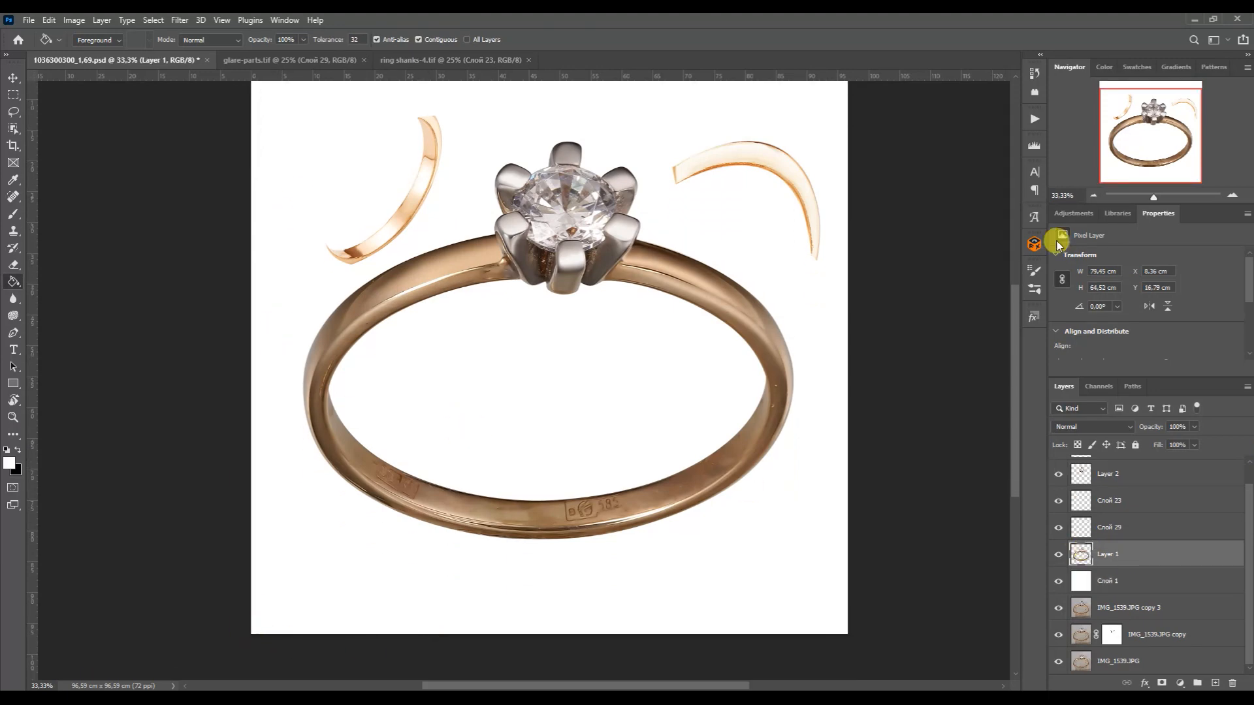
{"action": "left_click", "coordinate": [1033, 119]}
{"action": "left_click", "coordinate": [933, 292]}
{"action": "left_click", "coordinate": [941, 655]}
{"action": "left_click", "coordinate": [1086, 578]}
{"action": "left_click_drag", "start_coordinate": [1161, 351], "coordinate": [1136, 351]}
{"action": "left_click_drag", "start_coordinate": [1228, 351], "coordinate": [1209, 352]}
{"action": "left_click", "coordinate": [1099, 554], "text": "shift"}
{"action": "key", "text": "Delete"}
- Run the Red gold action on Layer 1 and brighten the midtones and highlights of its Levels adjustment
{"action": "left_click", "coordinate": [972, 274]}
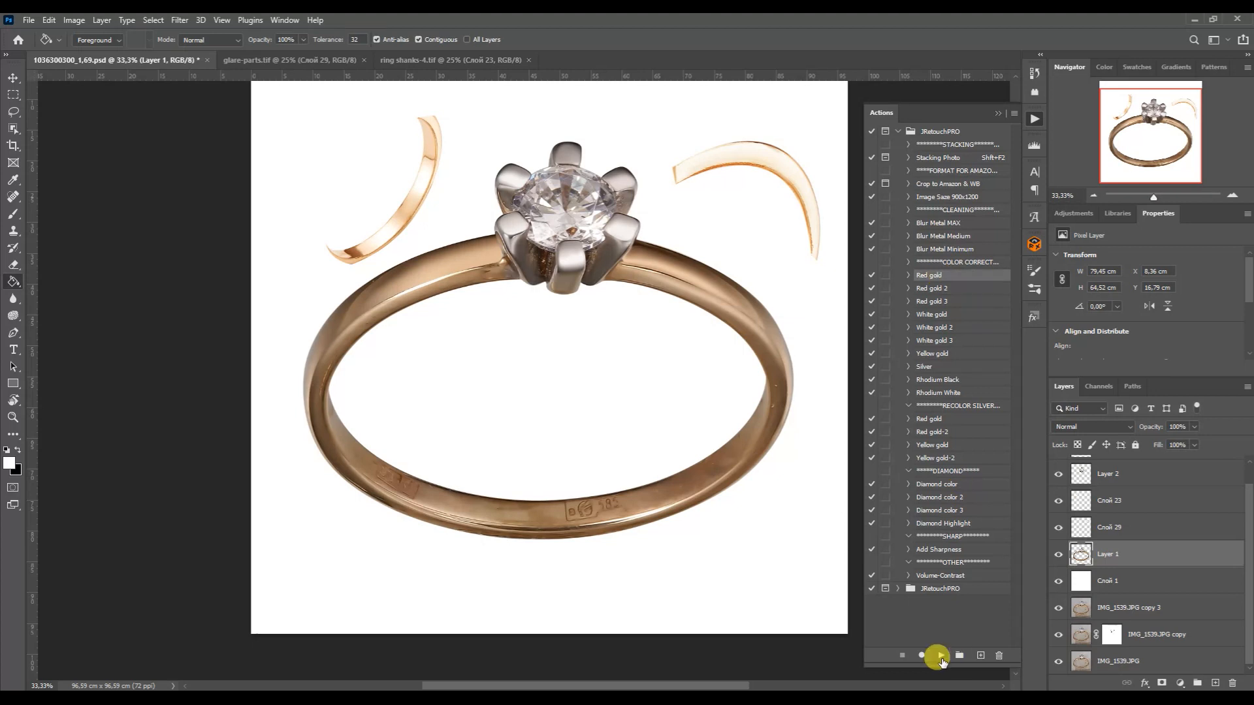
{"action": "left_click", "coordinate": [941, 655]}
{"action": "left_click", "coordinate": [1081, 581]}
{"action": "left_click_drag", "start_coordinate": [1154, 352], "coordinate": [1113, 351]}
{"action": "left_click_drag", "start_coordinate": [1226, 351], "coordinate": [1211, 353]}
{"action": "mouse_move", "coordinate": [1110, 351]}
{"action": "left_mouse_down"}
{"action": "mouse_move", "coordinate": [1100, 350]}
{"action": "mouse_move", "coordinate": [1114, 353]}
{"action": "left_mouse_up"}
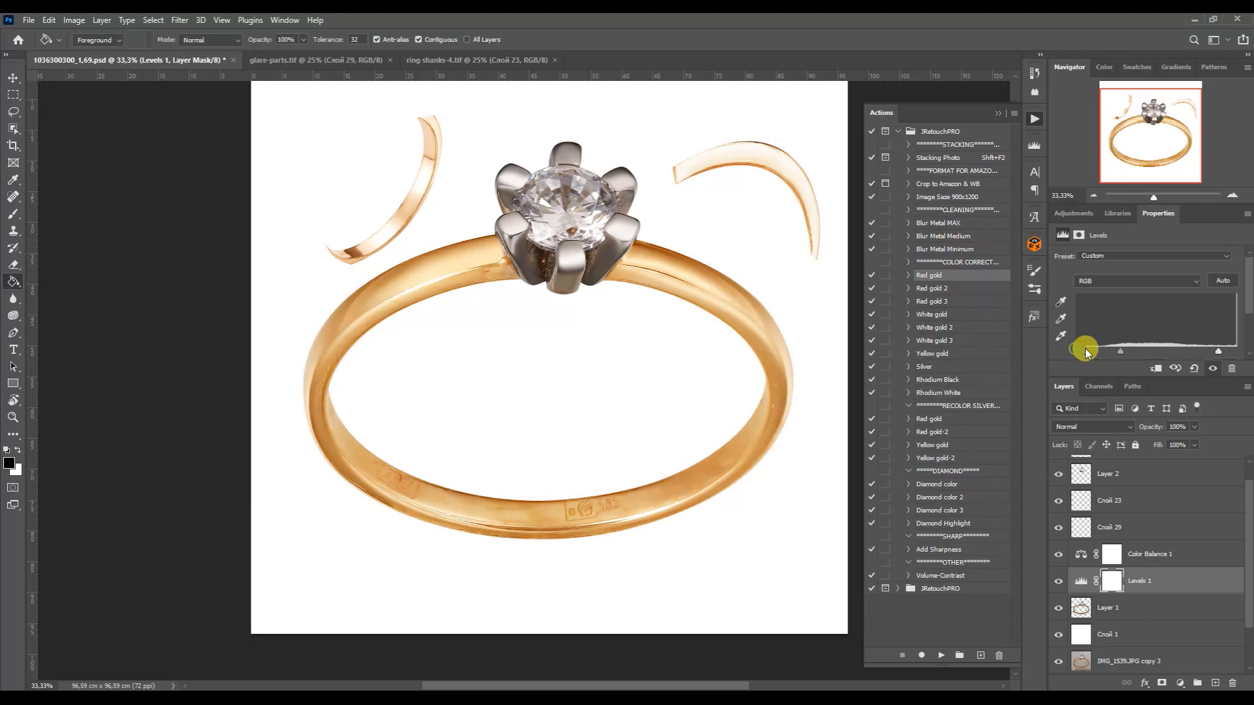
{"action": "left_click_drag", "start_coordinate": [1218, 353], "coordinate": [1208, 353]}
{"action": "mouse_move", "coordinate": [1118, 352]}
{"action": "left_mouse_down"}
{"action": "mouse_move", "coordinate": [1082, 347]}
{"action": "mouse_move", "coordinate": [1110, 350]}
{"action": "left_mouse_up"}
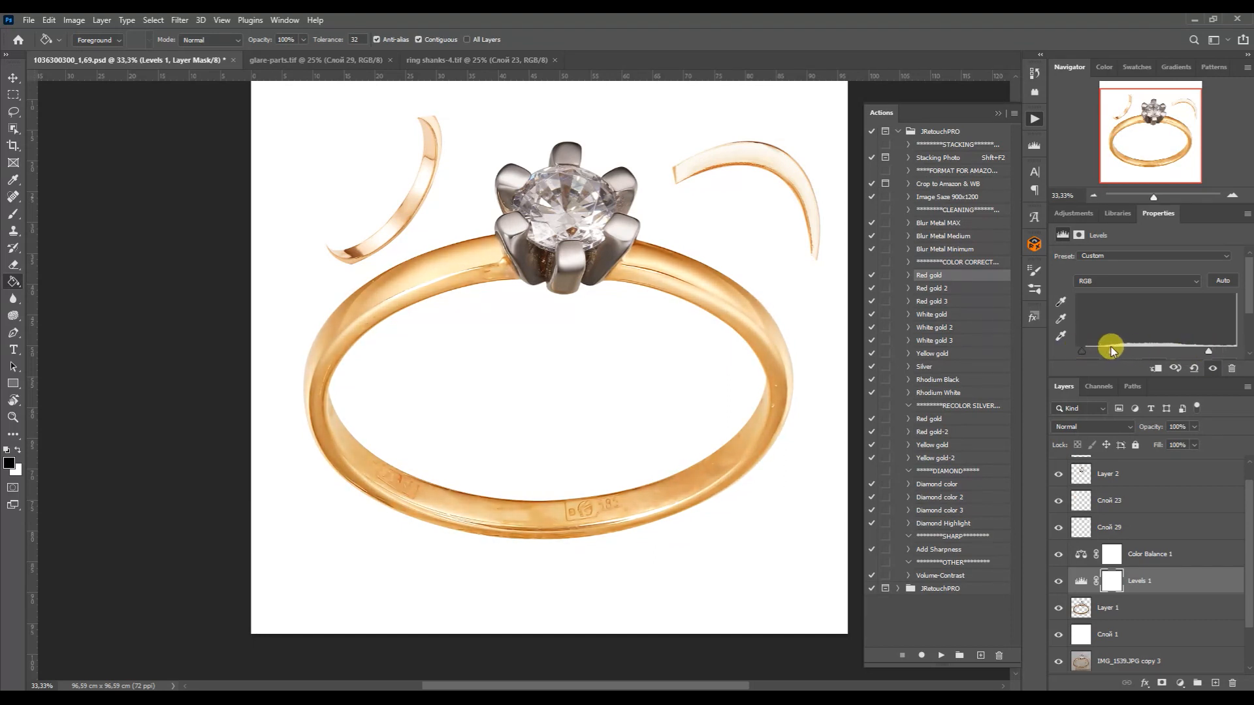
- Shift the Color Balance adjustment toward redder gold and slightly brighten the Levels midtones
{"action": "left_click", "coordinate": [1078, 557]}
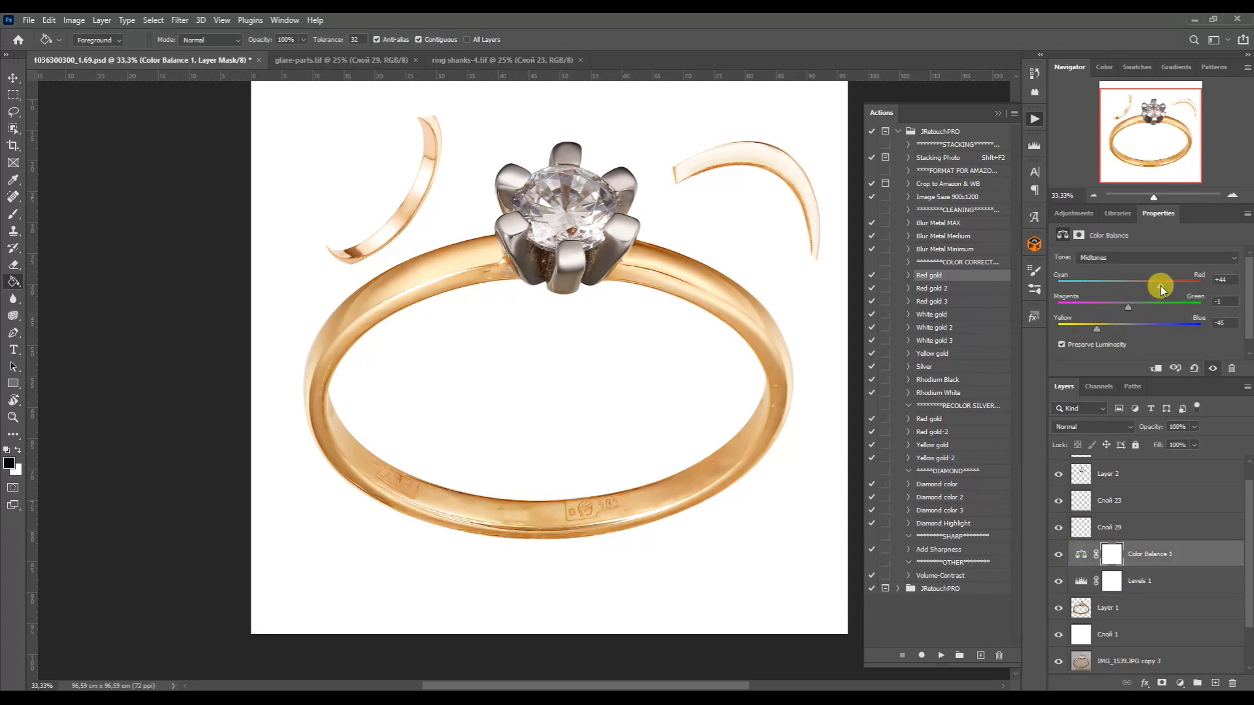
{"action": "left_click", "coordinate": [1096, 585]}
{"action": "left_click_drag", "start_coordinate": [1110, 352], "coordinate": [1106, 351]}
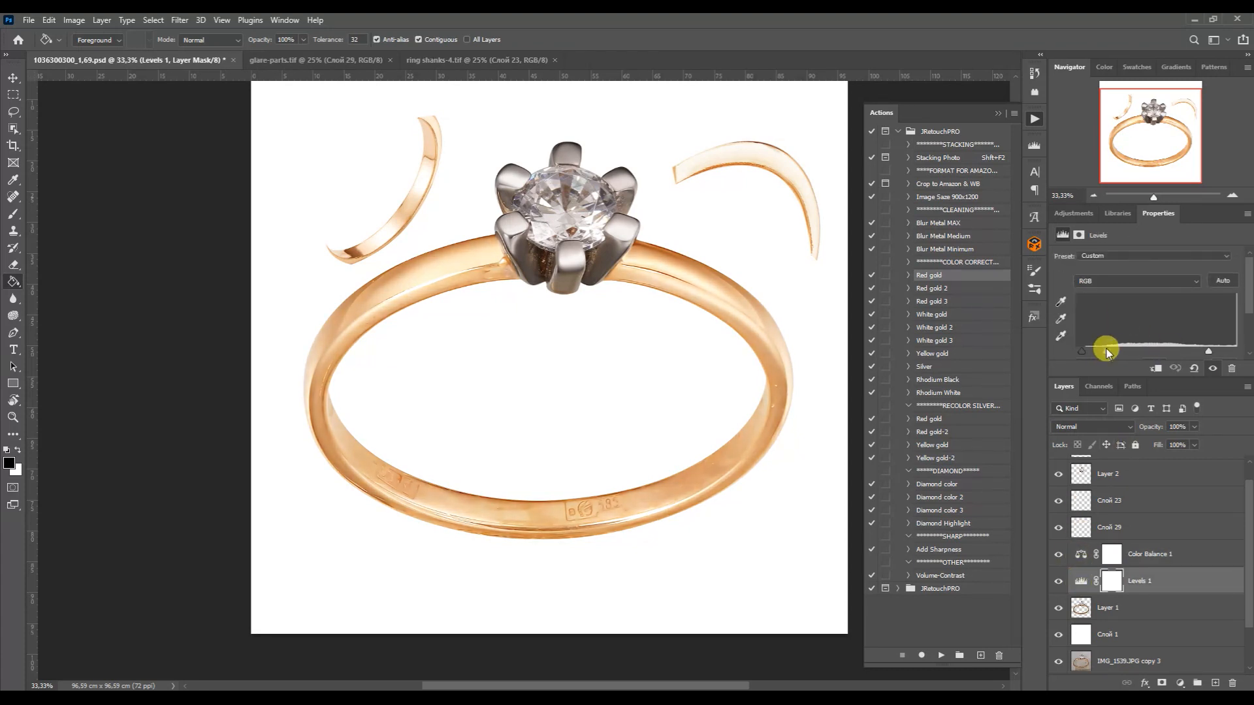
- Clip the Levels and Color Balance adjustment layers to the ring in Layer 1
{"action": "left_click", "coordinate": [1078, 555]}
{"action": "left_click", "coordinate": [1081, 594], "text": "alt"}
{"action": "left_click", "coordinate": [1083, 568], "text": "alt"}
- Duplicate Layer 1 with its two adjustments, merge the duplicates into one layer, and hide the source layer
{"action": "left_click", "coordinate": [1135, 605], "text": "shift"}
{"action": "key", "text": "ctrl+j"}
{"action": "key", "text": "ctrl+e"}
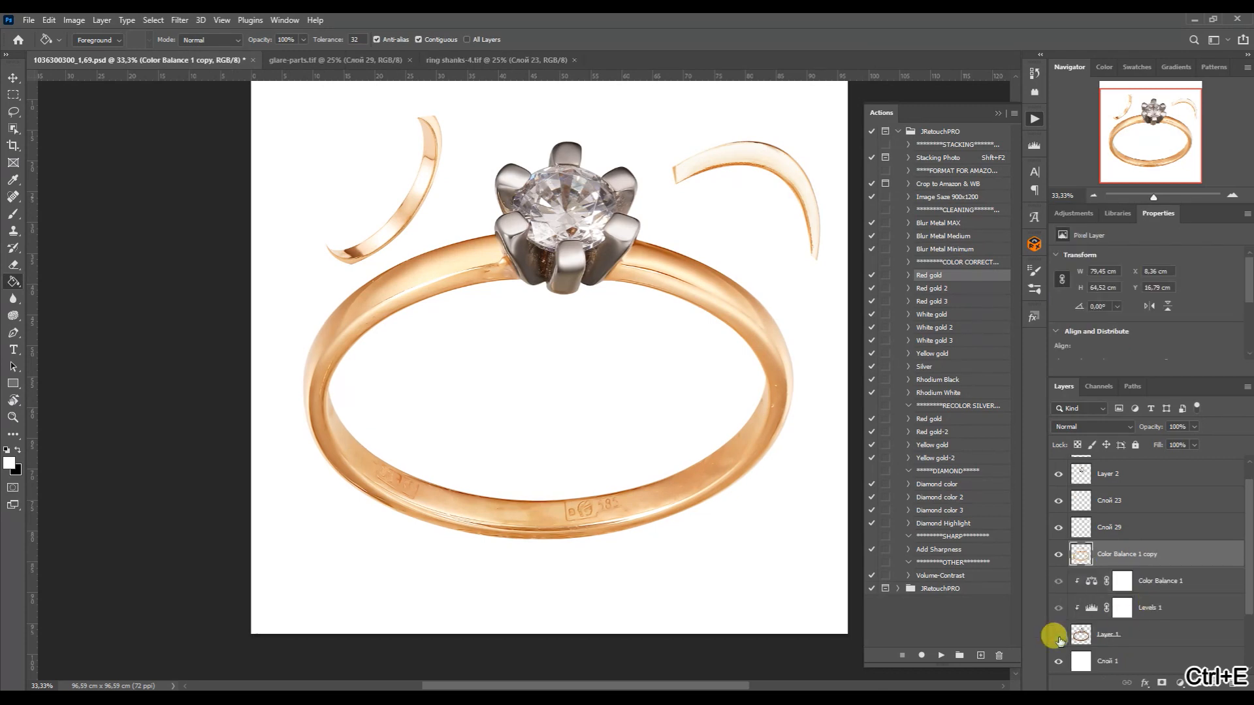
{"action": "left_click", "coordinate": [1057, 636]}
- Start a new Pen path from the left prong base along the highlight down the ring's left shoulder
{"action": "key", "text": "p"}
{"action": "left_click", "coordinate": [1033, 119]}
{"action": "triple_click", "coordinate": [1231, 194]}
{"action": "left_click_drag", "start_coordinate": [1147, 140], "coordinate": [1132, 128]}
{"action": "left_click", "coordinate": [703, 222]}
{"action": "left_click", "coordinate": [174, 466]}
{"action": "left_click_drag", "start_coordinate": [703, 221], "coordinate": [276, 282]}
{"action": "left_click", "coordinate": [284, 363]}
{"action": "key", "text": "ctrl+z"}
{"action": "left_click_drag", "start_coordinate": [496, 252], "coordinate": [575, 229]}
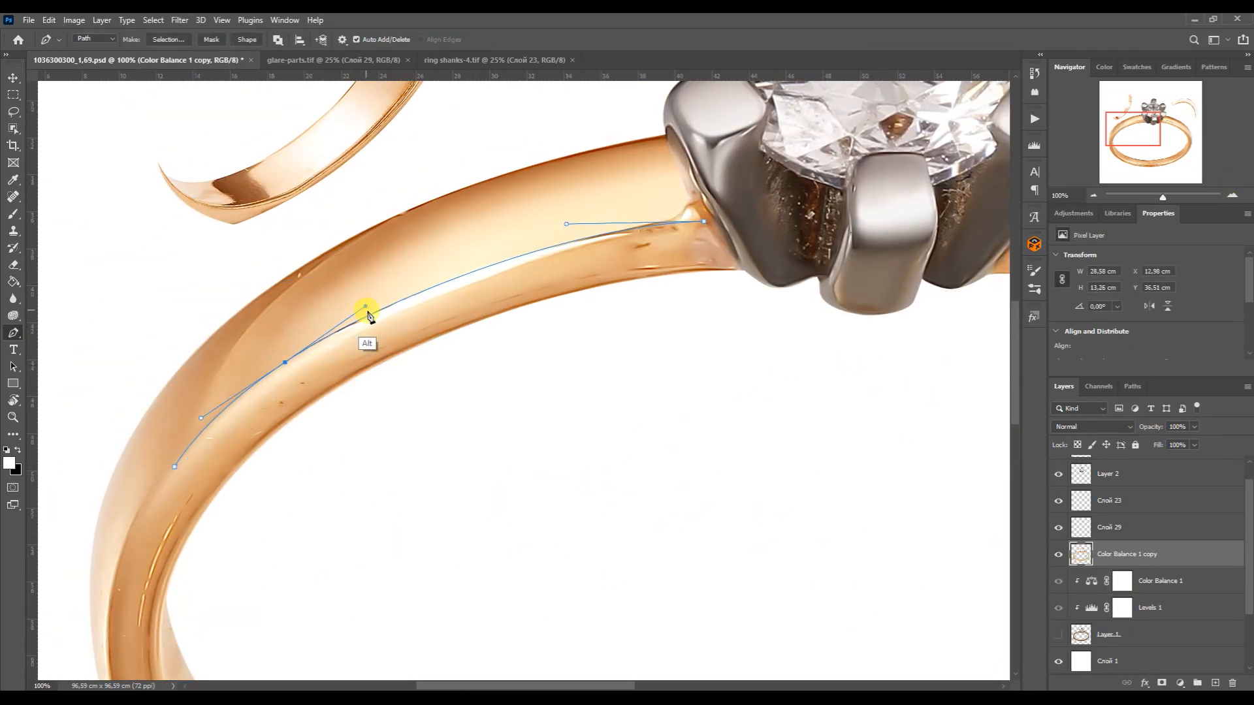
- Continue the path around the band's left side and along its lower outer edge to the bottom centre
{"action": "mouse_move", "coordinate": [174, 464]}
{"action": "left_mouse_down"}
{"action": "mouse_move", "coordinate": [278, 294]}
{"action": "mouse_move", "coordinate": [171, 479]}
{"action": "mouse_move", "coordinate": [150, 471]}
{"action": "left_mouse_up"}
{"action": "left_click", "coordinate": [253, 615]}
{"action": "left_click", "coordinate": [1093, 194]}
{"action": "left_click_drag", "start_coordinate": [1141, 138], "coordinate": [1140, 149]}
{"action": "left_click", "coordinate": [637, 581]}
{"action": "left_click_drag", "start_coordinate": [181, 408], "coordinate": [333, 602]}
{"action": "left_click", "coordinate": [419, 556]}
{"action": "left_click_drag", "start_coordinate": [245, 483], "coordinate": [233, 493]}
{"action": "left_click", "coordinate": [229, 465]}
{"action": "left_click", "coordinate": [637, 581]}
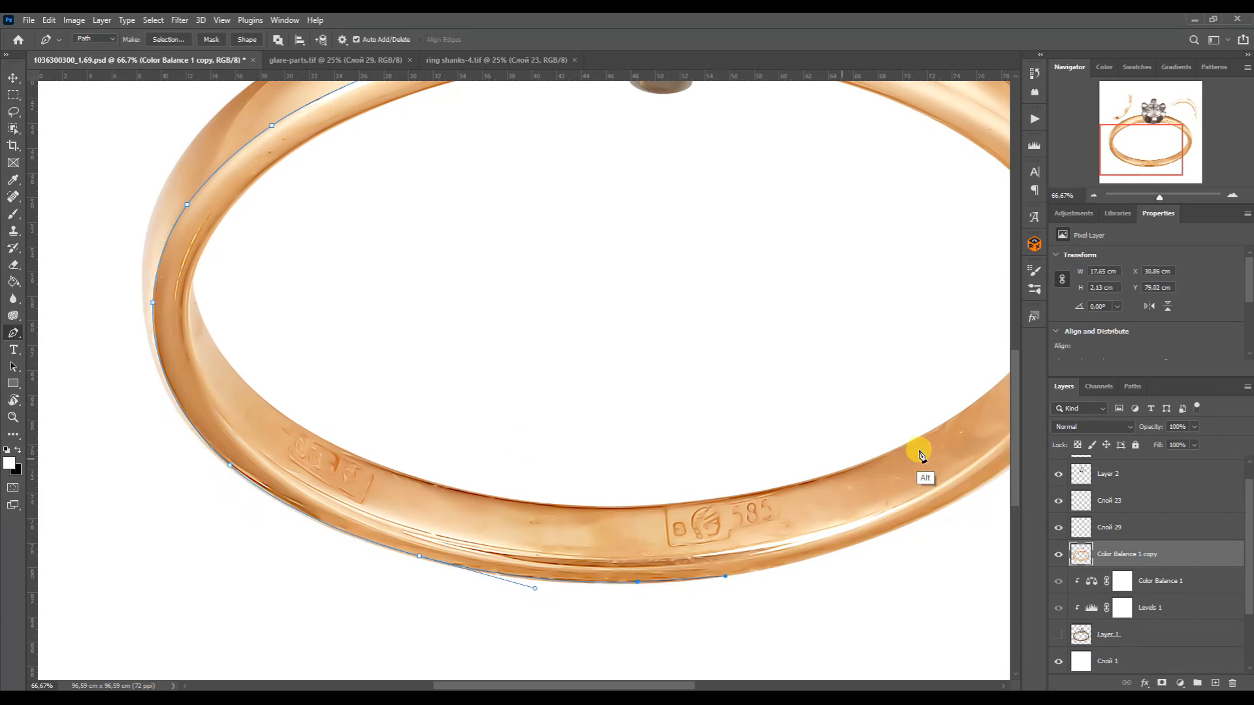
- Extend the path from the bottom centre along the outer edge of the band's lower right
{"action": "left_click_drag", "start_coordinate": [921, 453], "coordinate": [761, 369]}
{"action": "left_click", "coordinate": [939, 272]}
{"action": "left_click_drag", "start_coordinate": [565, 492], "coordinate": [890, 461]}
{"action": "left_click", "coordinate": [870, 366]}
{"action": "left_click_drag", "start_coordinate": [692, 480], "coordinate": [662, 495]}
- Continue the path up the band's right side and along the right shoulder highlight to the right prong base
{"action": "left_click_drag", "start_coordinate": [1152, 150], "coordinate": [1152, 129]}
{"action": "mouse_move", "coordinate": [876, 440]}
{"action": "left_mouse_down"}
{"action": "mouse_move", "coordinate": [938, 205]}
{"action": "mouse_move", "coordinate": [965, 182]}
{"action": "left_mouse_up"}
{"action": "left_click", "coordinate": [551, 117]}
{"action": "left_click", "coordinate": [865, 283]}
{"action": "left_click", "coordinate": [880, 316]}
{"action": "key", "text": "ctrl+z"}
{"action": "left_click_drag", "start_coordinate": [786, 154], "coordinate": [773, 144]}
{"action": "left_click", "coordinate": [552, 117], "text": "ctrl"}
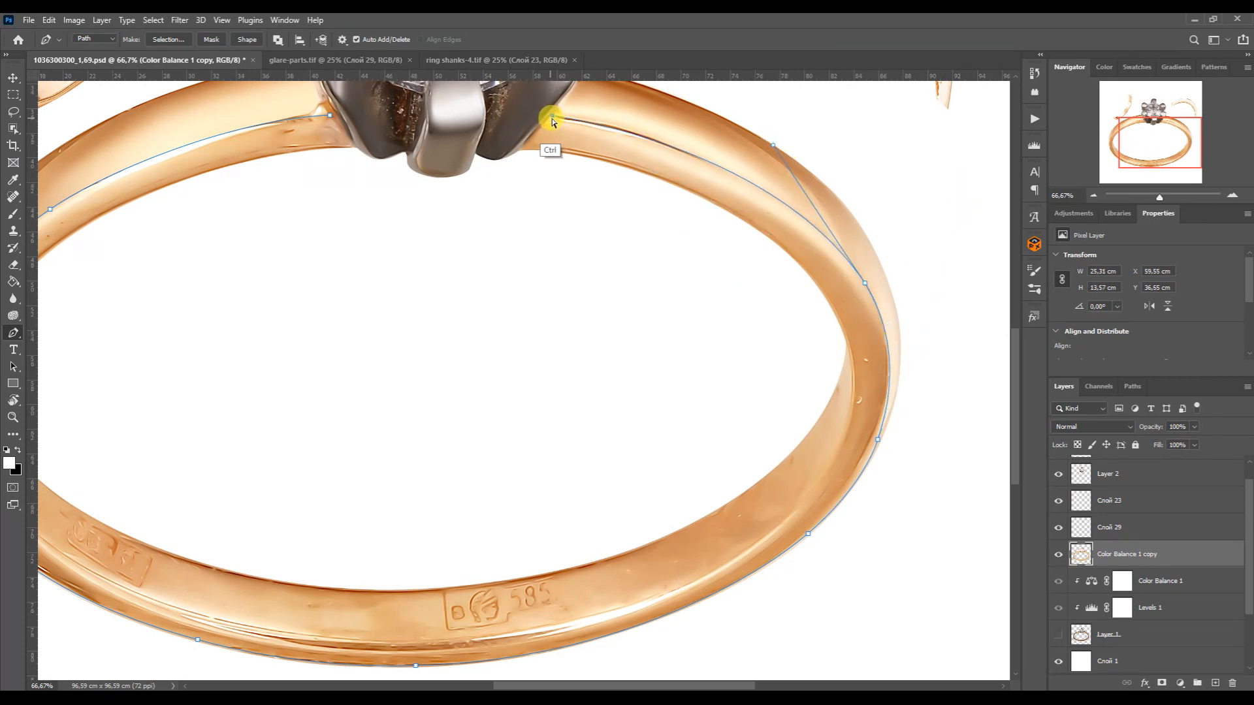
- Extend the path from the right prong base along the inner edge of the band's right shoulder, fitting the curve to the metal
{"action": "left_click_drag", "start_coordinate": [526, 144], "coordinate": [789, 189]}
{"action": "left_click", "coordinate": [836, 309]}
{"action": "left_click", "coordinate": [1232, 195]}
{"action": "left_click_drag", "start_coordinate": [1147, 134], "coordinate": [1151, 123]}
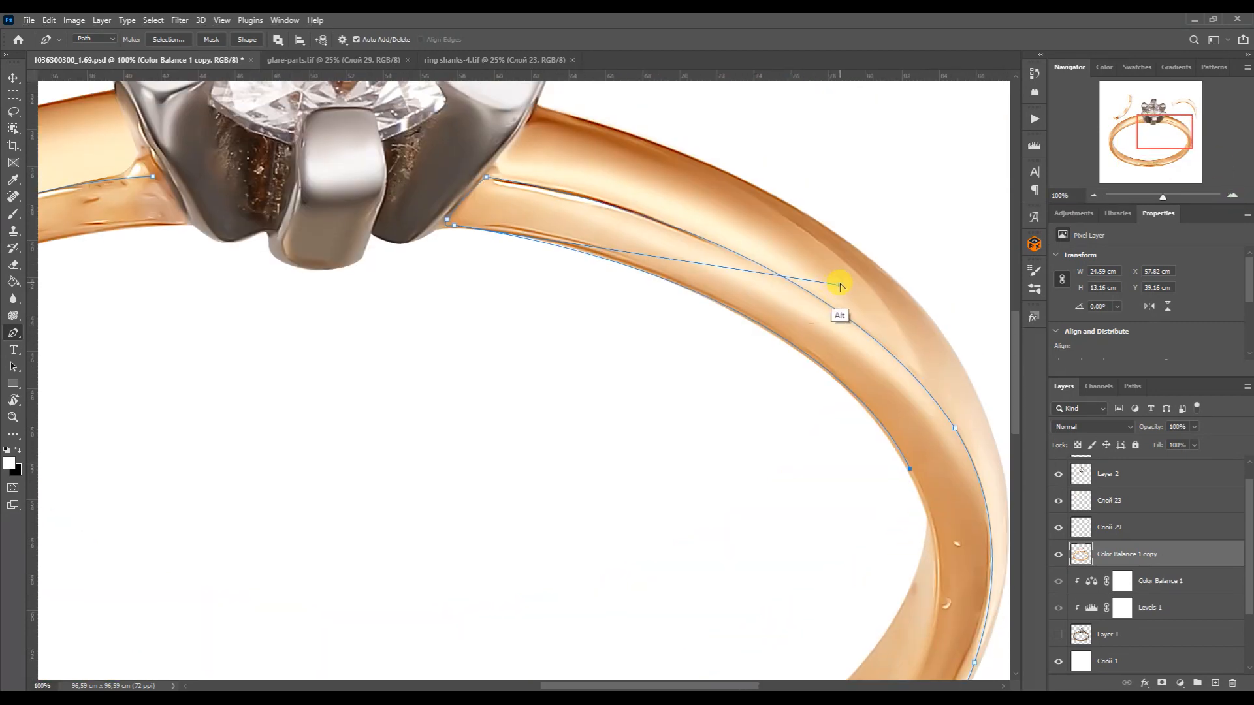
{"action": "left_click", "coordinate": [809, 356]}
{"action": "left_click_drag", "start_coordinate": [632, 254], "coordinate": [602, 238]}
{"action": "left_click_drag", "start_coordinate": [889, 415], "coordinate": [886, 416]}
{"action": "left_click_drag", "start_coordinate": [914, 479], "coordinate": [950, 545], "text": "alt"}
{"action": "left_click_drag", "start_coordinate": [950, 545], "coordinate": [873, 363]}
- Continue the path down the band's inner right side and along the lower rim's upper edge to the bottom centre
{"action": "left_click", "coordinate": [668, 498]}
{"action": "left_click_drag", "start_coordinate": [847, 205], "coordinate": [914, 355], "text": "ctrl"}
{"action": "left_click", "coordinate": [1092, 196]}
{"action": "left_click_drag", "start_coordinate": [501, 509], "coordinate": [232, 503]}
{"action": "left_click_drag", "start_coordinate": [848, 414], "coordinate": [731, 487], "text": "alt"}
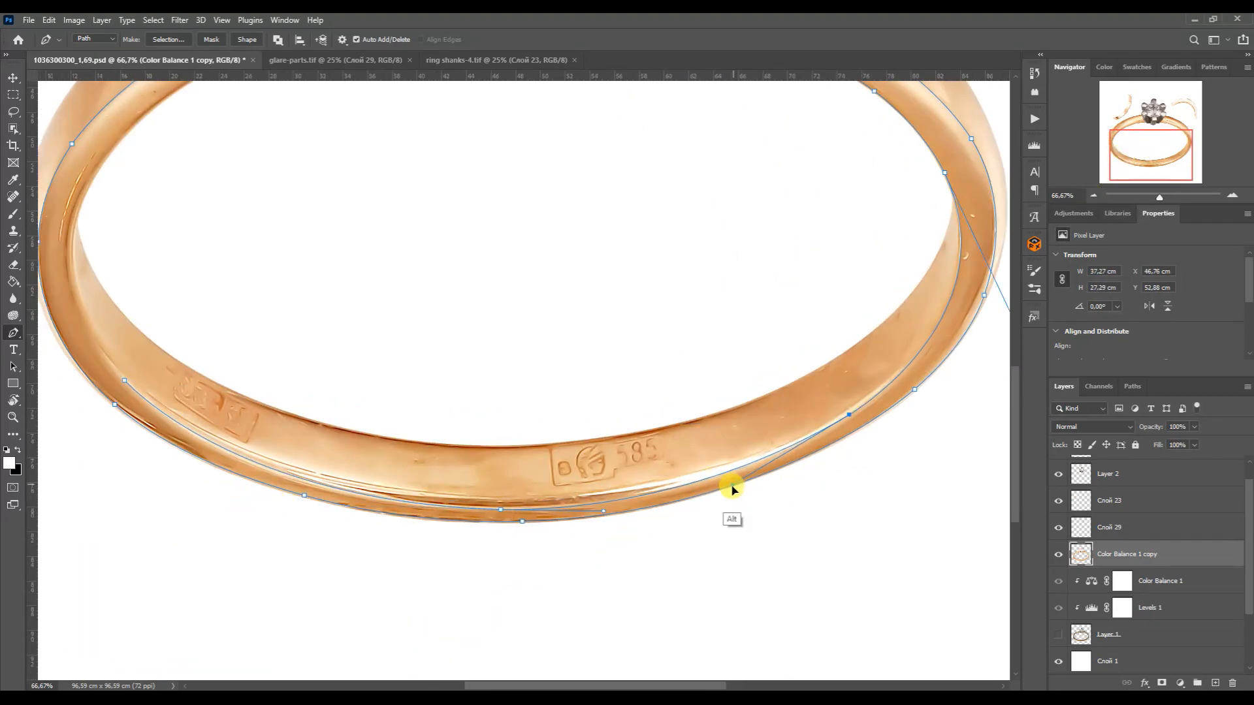
{"action": "left_click", "coordinate": [1165, 156]}
{"action": "left_click_drag", "start_coordinate": [907, 311], "coordinate": [888, 265], "text": "alt"}
- Carry the path along the lower left rim and up the band's inner left side, adjusting the anchors and handles
{"action": "left_click", "coordinate": [1134, 151]}
{"action": "left_click_drag", "start_coordinate": [239, 425], "coordinate": [147, 310]}
{"action": "left_click", "coordinate": [205, 227]}
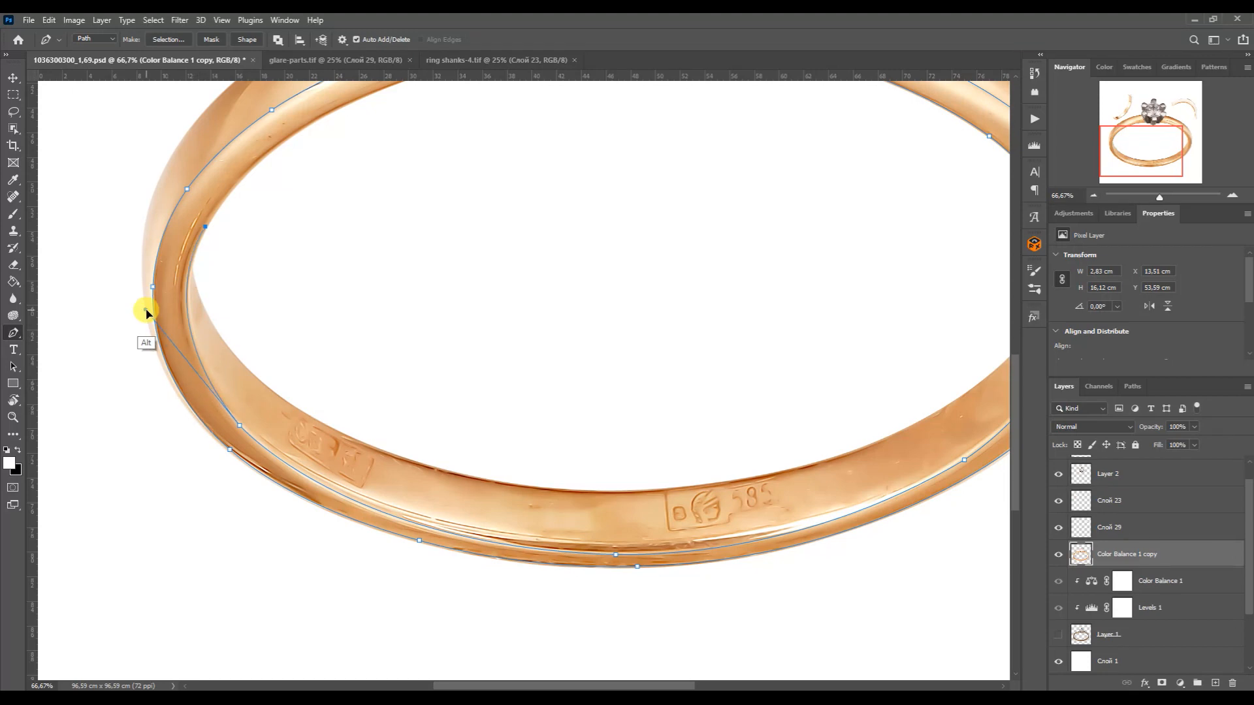
{"action": "left_click_drag", "start_coordinate": [205, 227], "coordinate": [203, 232], "text": "ctrl"}
{"action": "left_click_drag", "start_coordinate": [145, 312], "coordinate": [148, 317], "text": "ctrl+alt"}
{"action": "left_click_drag", "start_coordinate": [203, 232], "coordinate": [238, 179], "text": "alt"}
- Trace the inner edge of the left shoulder and close the path at the left prong base
{"action": "left_click", "coordinate": [1144, 129]}
{"action": "left_click", "coordinate": [533, 296]}
{"action": "left_click_drag", "start_coordinate": [200, 430], "coordinate": [255, 307], "text": "alt"}
{"action": "left_click_drag", "start_coordinate": [455, 295], "coordinate": [448, 297]}
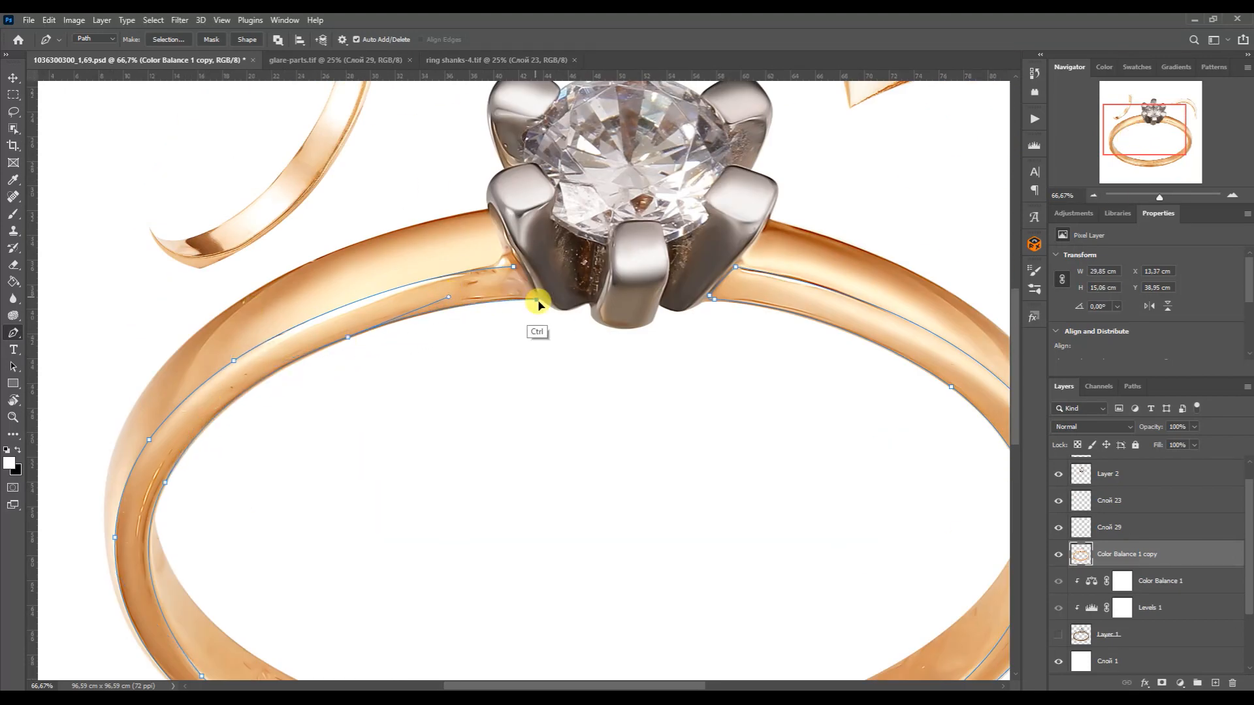
{"action": "left_click", "coordinate": [165, 483], "text": "ctrl"}
- Refine the path's curve along the band's inner left edge and load the closed path as a selection
{"action": "key", "text": "ctrl+plus"}
{"action": "left_click_drag", "start_coordinate": [1152, 138], "coordinate": [1120, 144]}
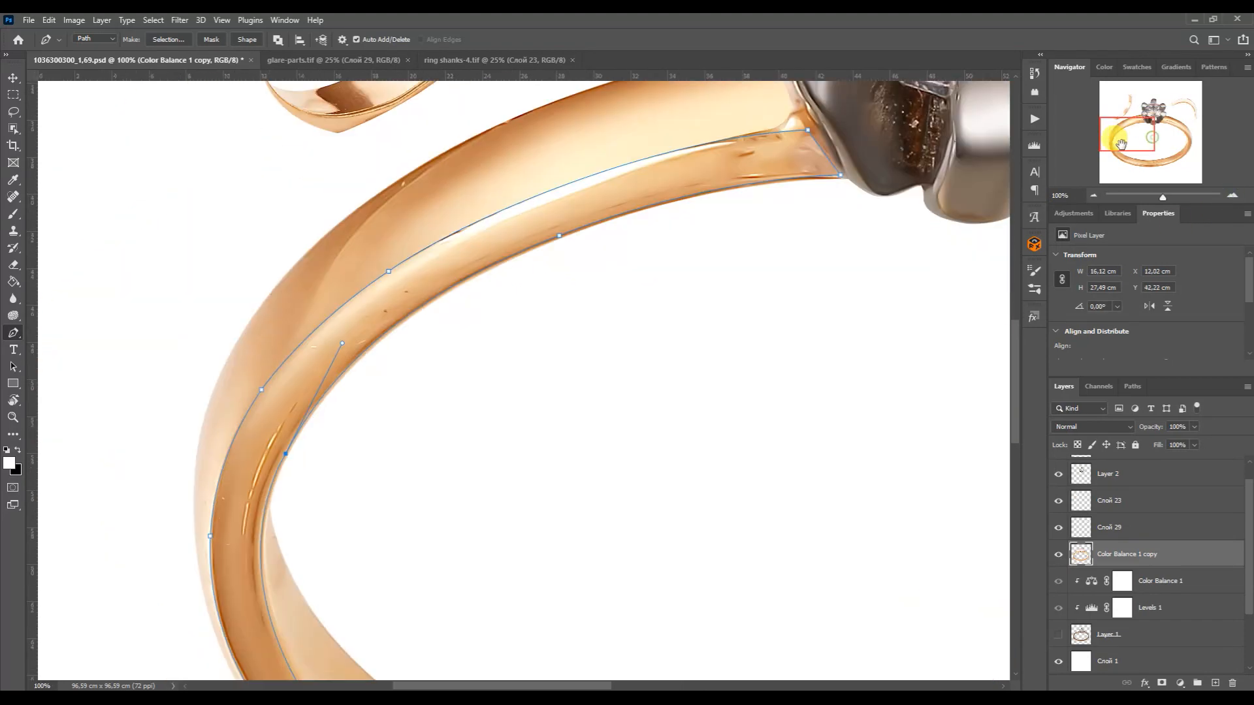
{"action": "key", "text": "ctrl+plus"}
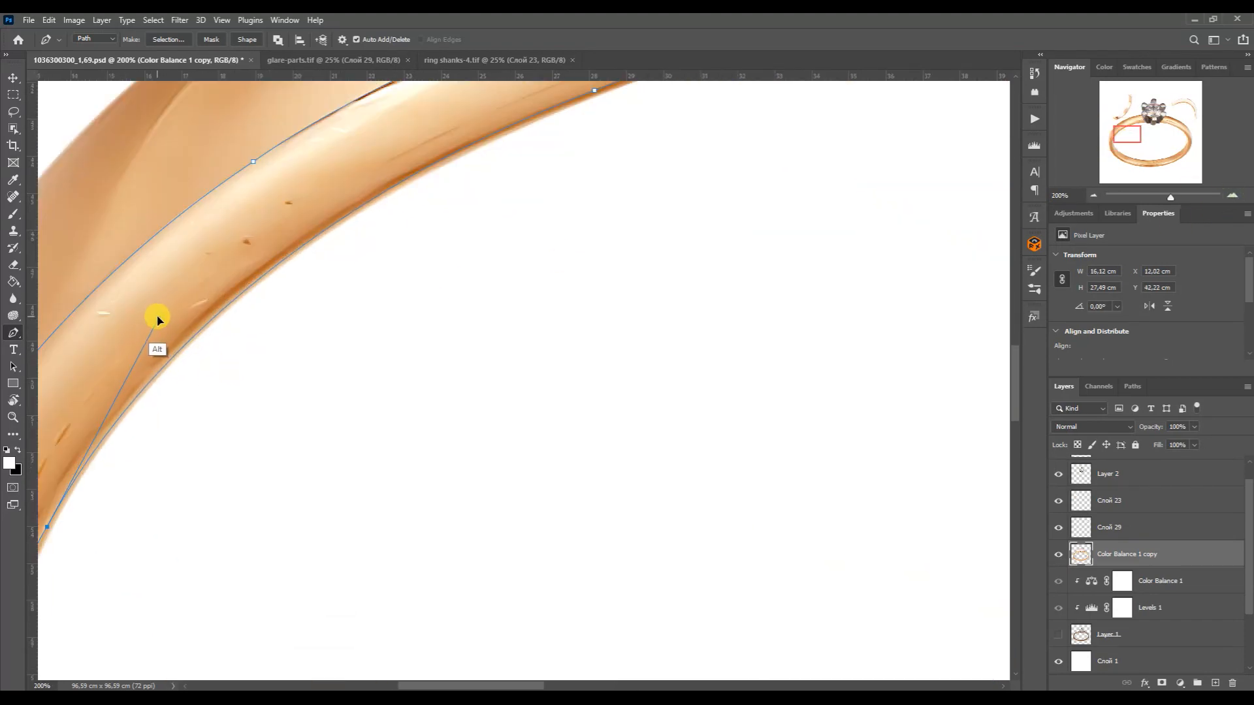
{"action": "scroll", "coordinate": [587, 235], "scroll_direction": "up", "scroll_amount": 2}
{"action": "left_click", "coordinate": [616, 230], "text": "ctrl"}
{"action": "left_click_drag", "start_coordinate": [1126, 131], "coordinate": [1114, 138]}
{"action": "left_click", "coordinate": [452, 449], "text": "ctrl"}
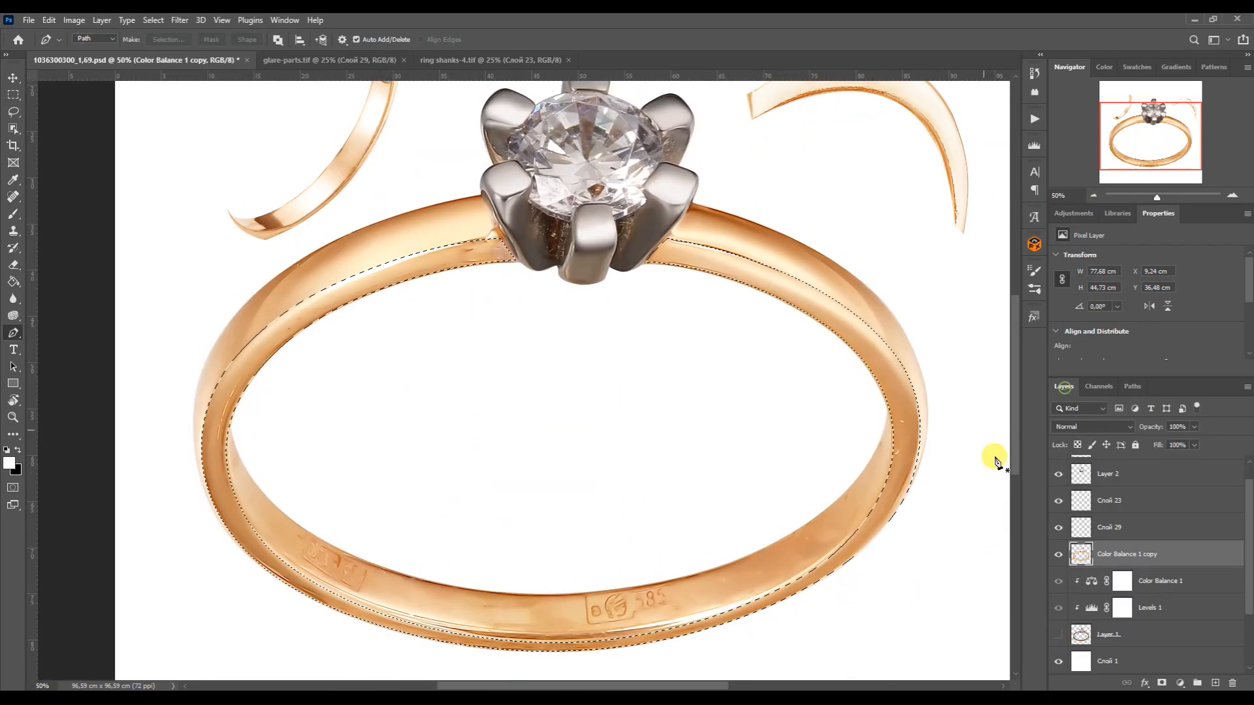
- Copy the selected band rim to a new layer and flip the Слой 29 strip horizontally over the ring's left side
{"action": "left_click", "coordinate": [13, 78]}
{"action": "left_click_drag", "start_coordinate": [868, 91], "coordinate": [483, 406]}
{"action": "key", "text": "ctrl+t"}
{"action": "right_click", "coordinate": [521, 386]}
{"action": "left_click", "coordinate": [574, 641]}
- Rotate, resize and position the mirrored Слой 29 strip so it covers the left side of the band rim
{"action": "left_click_drag", "start_coordinate": [571, 537], "coordinate": [605, 454]}
{"action": "left_click_drag", "start_coordinate": [476, 359], "coordinate": [316, 346]}
{"action": "left_click_drag", "start_coordinate": [432, 428], "coordinate": [666, 440]}
{"action": "left_click_drag", "start_coordinate": [522, 302], "coordinate": [563, 294]}
{"action": "scroll", "coordinate": [394, 616], "scroll_direction": "down", "scroll_amount": 3}
{"action": "left_click_drag", "start_coordinate": [332, 574], "coordinate": [363, 516]}
{"action": "left_click_drag", "start_coordinate": [529, 298], "coordinate": [515, 311]}
{"action": "left_click_drag", "start_coordinate": [548, 193], "coordinate": [551, 175]}
{"action": "left_click_drag", "start_coordinate": [351, 529], "coordinate": [349, 504]}
{"action": "key", "text": "Return"}
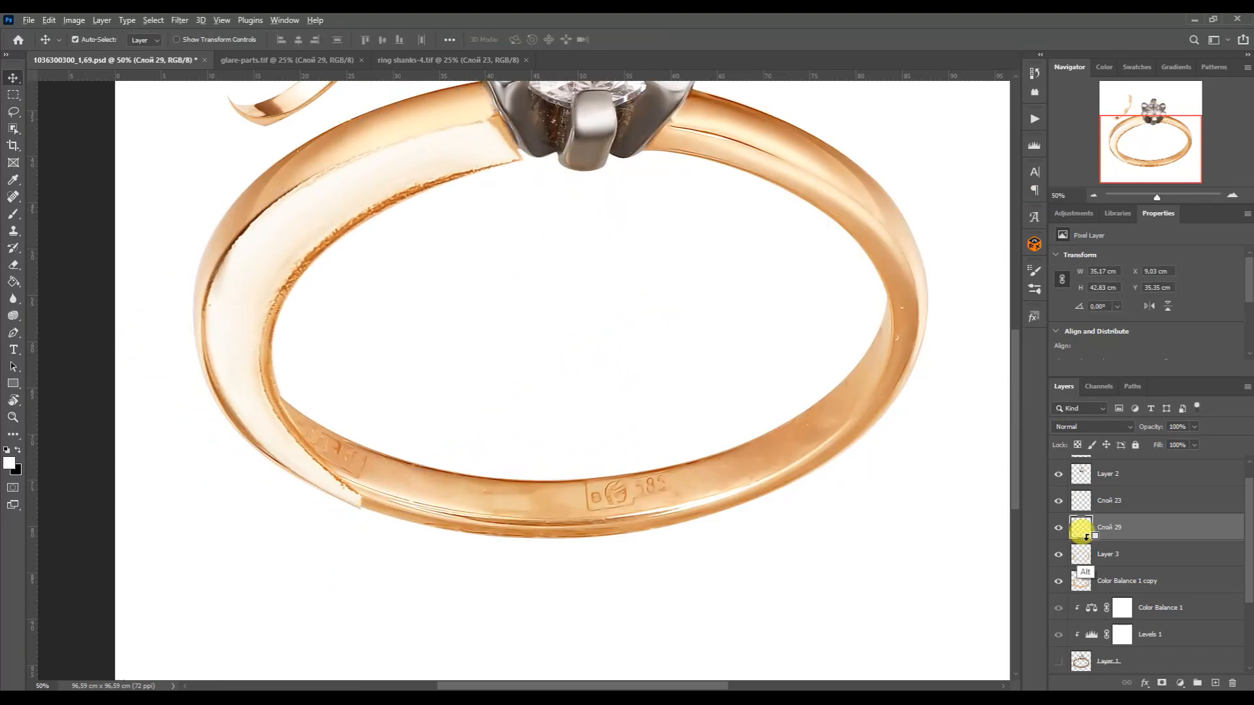
- Clip Слой 29 to Layer 3 and start warping the strip to follow the rim's left curve
{"action": "left_click", "coordinate": [1086, 539], "text": "alt"}
{"action": "key", "text": "ctrl+t"}
{"action": "right_click", "coordinate": [428, 168]}
{"action": "left_click", "coordinate": [457, 259]}
{"action": "left_click_drag", "start_coordinate": [224, 383], "coordinate": [207, 404]}
{"action": "left_click_drag", "start_coordinate": [199, 246], "coordinate": [181, 229]}
{"action": "left_click_drag", "start_coordinate": [198, 510], "coordinate": [198, 509]}
{"action": "left_click_drag", "start_coordinate": [524, 114], "coordinate": [540, 109]}
{"action": "left_click_drag", "start_coordinate": [415, 114], "coordinate": [414, 116]}
{"action": "left_click_drag", "start_coordinate": [416, 510], "coordinate": [739, 602]}
{"action": "left_click_drag", "start_coordinate": [307, 510], "coordinate": [288, 536]}
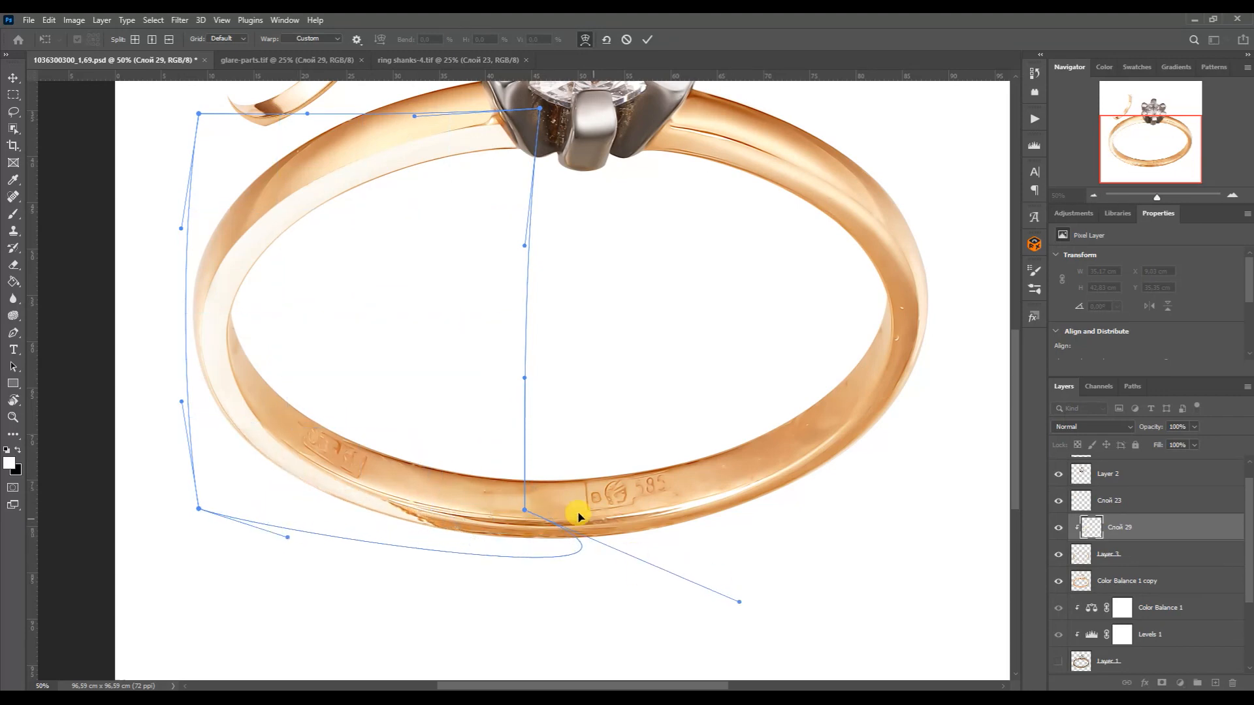
- Stretch the warp of Слой 29 across the bottom of the rim toward its lower right and apply it
{"action": "left_click_drag", "start_coordinate": [524, 509], "coordinate": [905, 398]}
{"action": "left_click_drag", "start_coordinate": [287, 536], "coordinate": [284, 552]}
{"action": "key", "text": "ctrl+minus"}
{"action": "left_click_drag", "start_coordinate": [525, 379], "coordinate": [746, 236]}
{"action": "left_click_drag", "start_coordinate": [363, 495], "coordinate": [427, 516]}
{"action": "left_click_drag", "start_coordinate": [626, 466], "coordinate": [640, 454]}
{"action": "left_click_drag", "start_coordinate": [307, 466], "coordinate": [306, 514]}
{"action": "left_click_drag", "start_coordinate": [609, 447], "coordinate": [628, 432]}
{"action": "left_click_drag", "start_coordinate": [440, 515], "coordinate": [444, 520]}
{"action": "mouse_move", "coordinate": [295, 395]}
{"action": "left_mouse_down"}
{"action": "mouse_move", "coordinate": [313, 394]}
{"action": "mouse_move", "coordinate": [300, 394]}
{"action": "left_mouse_up"}
{"action": "left_click_drag", "start_coordinate": [295, 278], "coordinate": [283, 277]}
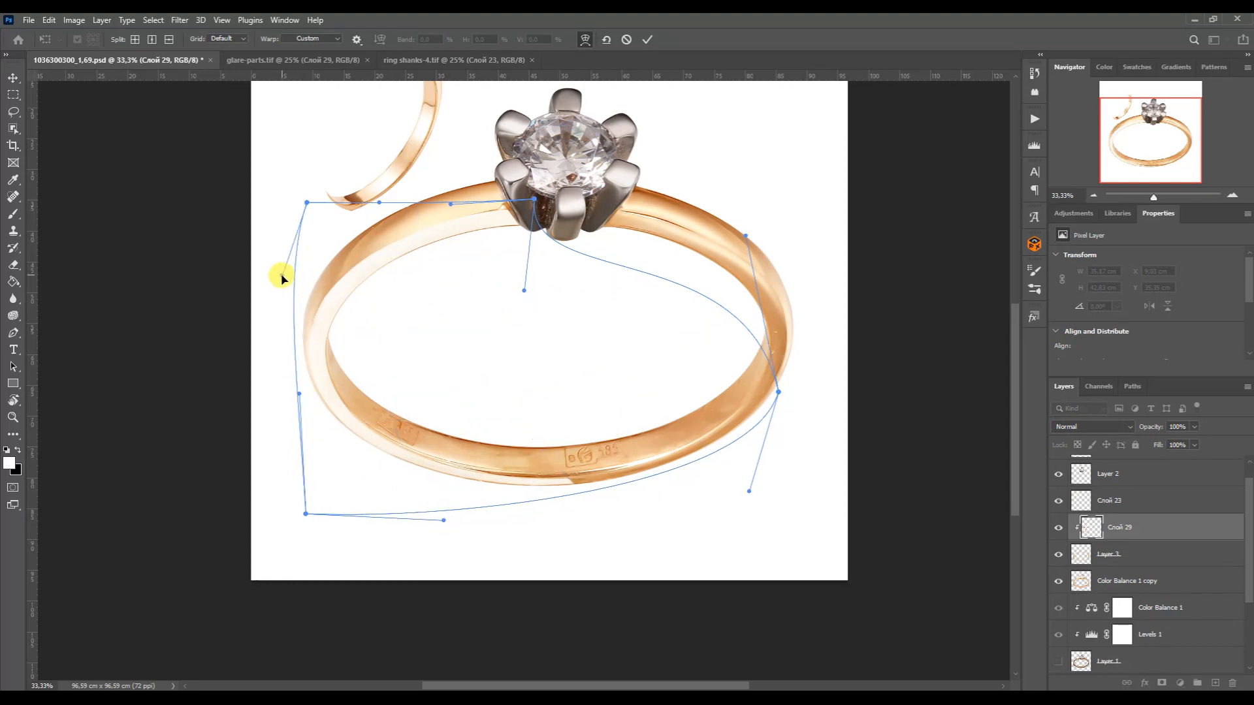
{"action": "key", "text": "Return"}
- Duplicate Слой 29, flip the copy horizontally and move it onto the right side of the band
{"action": "key", "text": "ctrl+j"}
{"action": "key", "text": "ctrl+t"}
{"action": "right_click", "coordinate": [492, 426]}
{"action": "left_click", "coordinate": [566, 404]}
{"action": "left_click_drag", "start_coordinate": [556, 319], "coordinate": [774, 319]}
{"action": "key", "text": "Return"}
- Clip Слой 29 copy to the rim layer and warp it to cover the right and bottom parts of the rim
{"action": "left_click", "coordinate": [1083, 540], "text": "alt"}
{"action": "key", "text": "ctrl+t"}
{"action": "right_click", "coordinate": [568, 422]}
{"action": "left_click", "coordinate": [595, 409]}
{"action": "left_click_drag", "start_coordinate": [516, 488], "coordinate": [448, 501]}
{"action": "left_click_drag", "start_coordinate": [611, 488], "coordinate": [615, 498]}
{"action": "left_click_drag", "start_coordinate": [448, 501], "coordinate": [420, 490]}
{"action": "left_click_drag", "start_coordinate": [615, 498], "coordinate": [614, 505]}
{"action": "left_click_drag", "start_coordinate": [515, 390], "coordinate": [512, 370]}
{"action": "key", "text": "Return"}
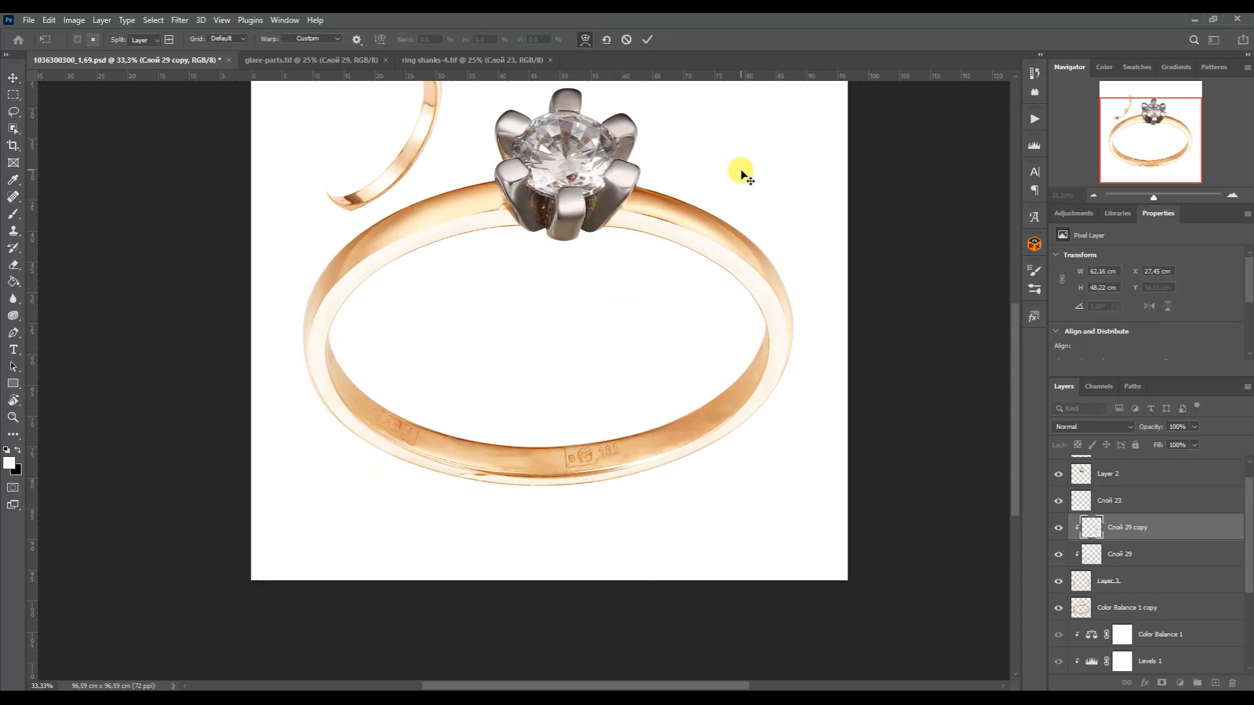
- Merge Слой 29 with Слой 29 copy and run the Blur Metal MAX action on the merged layer
{"action": "key", "text": "e"}
{"action": "left_click", "coordinate": [1090, 606]}
{"action": "left_click", "coordinate": [1118, 554]}
{"action": "left_click", "coordinate": [1118, 528], "text": "shift"}
{"action": "key", "text": "ctrl+e"}
{"action": "left_click", "coordinate": [1033, 119]}
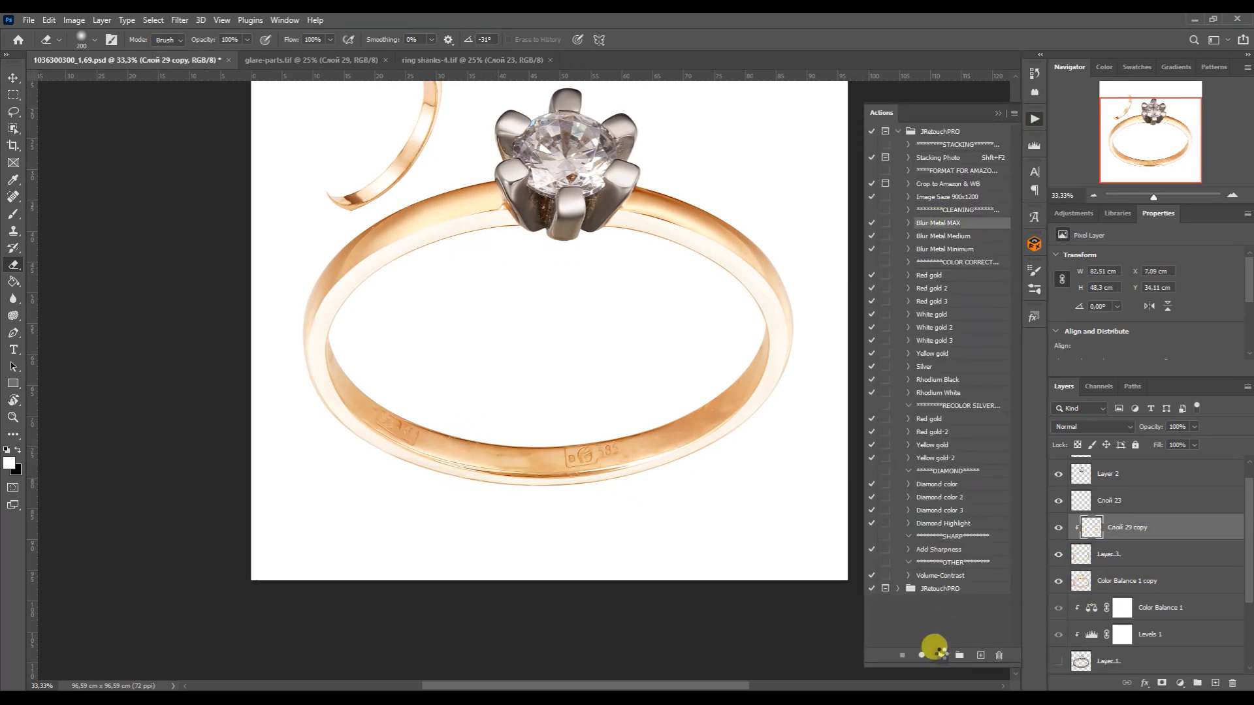
{"action": "left_click", "coordinate": [939, 654]}
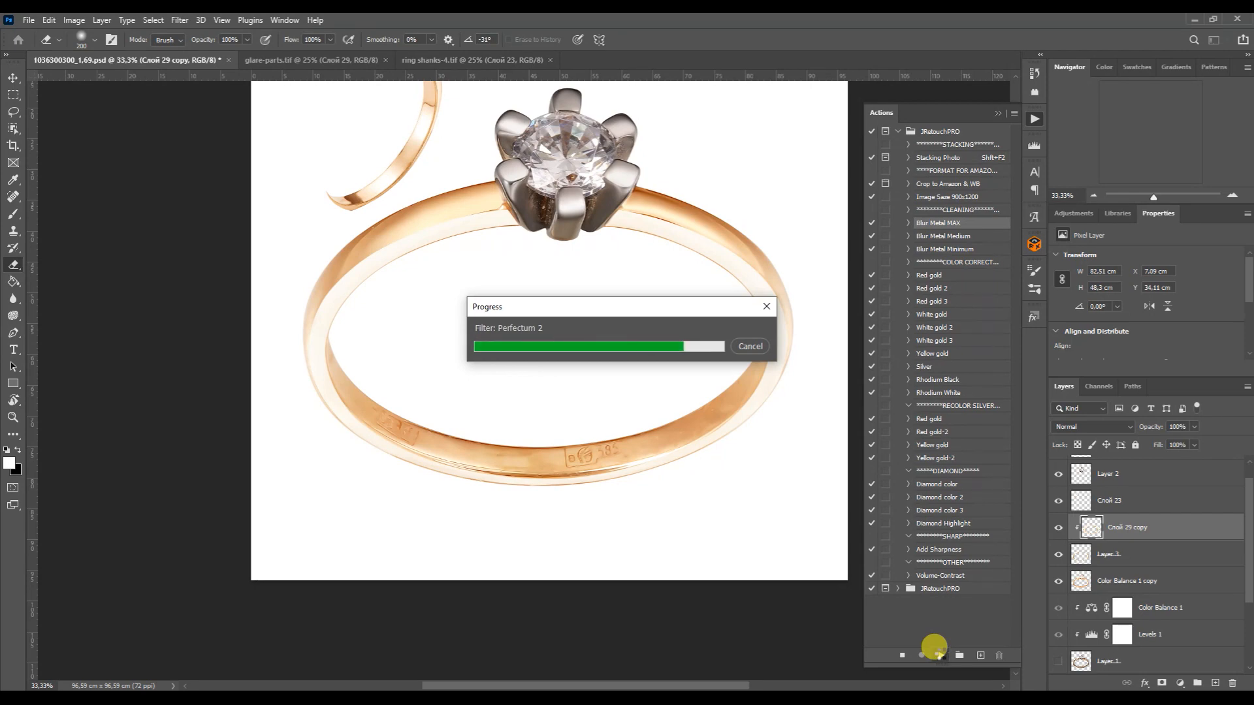
- Start a new Pen path at the left tip of the band's inner surface and trace down its upper edge
{"action": "key", "text": "p"}
{"action": "left_click", "coordinate": [1034, 119]}
{"action": "left_click", "coordinate": [1233, 195]}
{"action": "left_click", "coordinate": [1232, 195]}
{"action": "left_click", "coordinate": [1232, 195]}
{"action": "left_click", "coordinate": [268, 243]}
{"action": "left_click", "coordinate": [862, 572]}
{"action": "left_click_drag", "start_coordinate": [286, 313], "coordinate": [343, 550]}
{"action": "left_click", "coordinate": [483, 480]}
{"action": "left_click_drag", "start_coordinate": [652, 566], "coordinate": [659, 565]}
- Continue the path along the inner surface's upper edge, past the 585 hallmark, to its right tip
{"action": "left_click_drag", "start_coordinate": [1104, 143], "coordinate": [1129, 145]}
{"action": "left_click", "coordinate": [909, 436]}
{"action": "left_click_drag", "start_coordinate": [418, 537], "coordinate": [719, 543]}
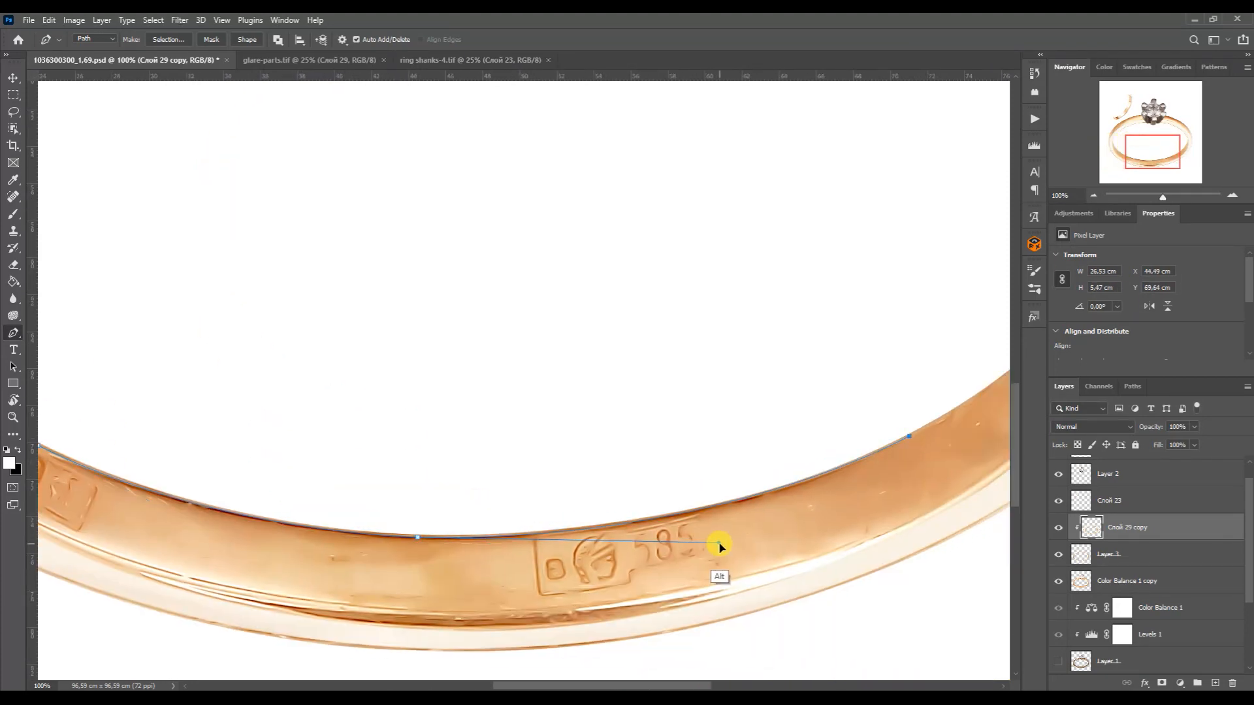
{"action": "left_click_drag", "start_coordinate": [947, 414], "coordinate": [754, 437]}
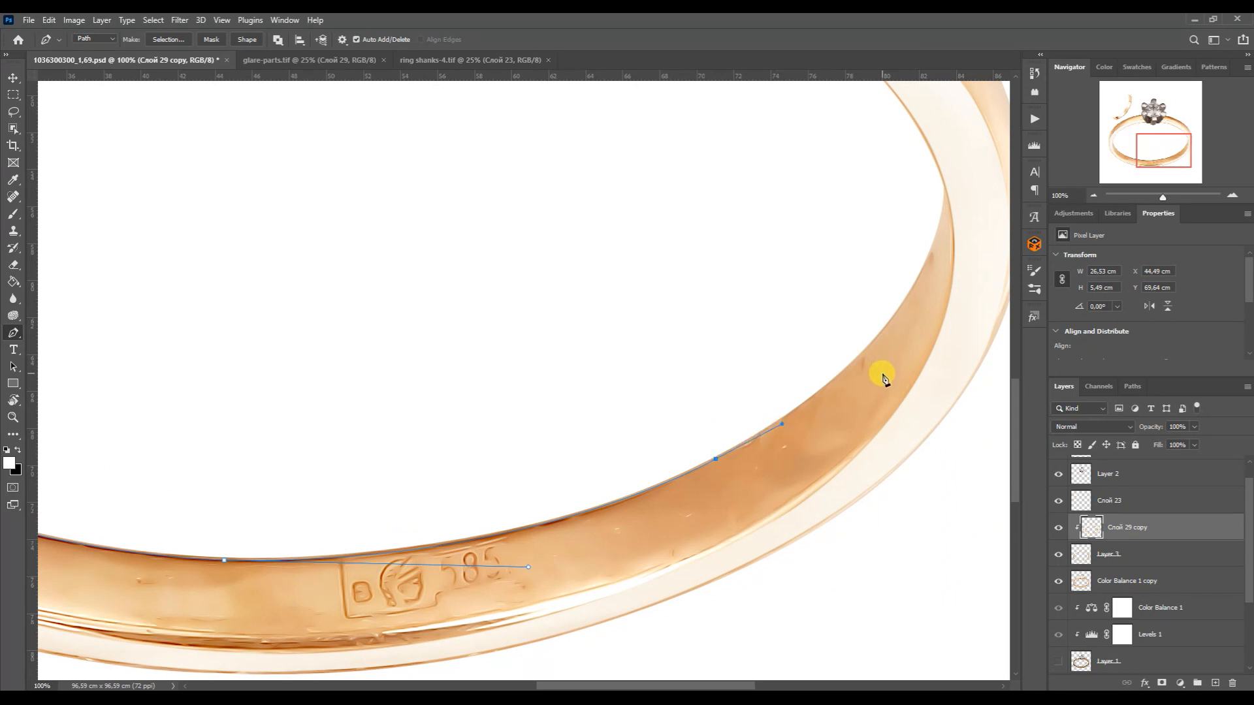
{"action": "left_click", "coordinate": [946, 192]}
{"action": "left_click_drag", "start_coordinate": [948, 340], "coordinate": [946, 344]}
{"action": "left_click_drag", "start_coordinate": [946, 191], "coordinate": [999, 426]}
- Trace back from the right tip along the inner surface's lower edge beyond the bottom centre
{"action": "left_click", "coordinate": [922, 368]}
{"action": "left_click_drag", "start_coordinate": [953, 242], "coordinate": [962, 246]}
{"action": "left_click_drag", "start_coordinate": [714, 548], "coordinate": [683, 565]}
{"action": "left_click_drag", "start_coordinate": [1164, 158], "coordinate": [1153, 167]}
{"action": "left_click_drag", "start_coordinate": [867, 382], "coordinate": [451, 579]}
{"action": "left_click", "coordinate": [63, 396]}
{"action": "left_click", "coordinate": [487, 472]}
{"action": "left_click_drag", "start_coordinate": [734, 446], "coordinate": [770, 424]}
{"action": "left_click", "coordinate": [980, 321]}
{"action": "left_click", "coordinate": [771, 420]}
{"action": "left_click", "coordinate": [867, 383]}
- Close the path at the inner surface's left tip and adjust its lower left curve to the rim
{"action": "scroll", "coordinate": [719, 457], "scroll_direction": "left", "scroll_amount": 5}
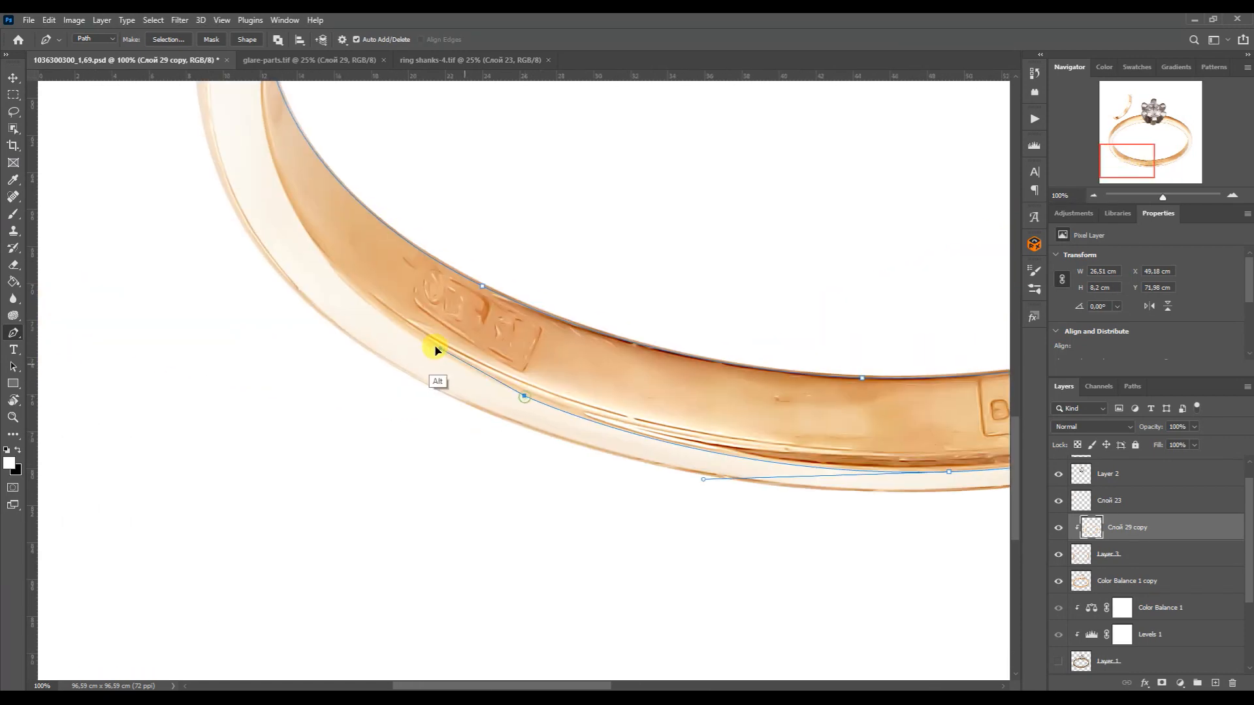
{"action": "scroll", "coordinate": [442, 355], "scroll_direction": "up", "scroll_amount": 4}
{"action": "left_click", "coordinate": [268, 196]}
{"action": "left_click_drag", "start_coordinate": [412, 494], "coordinate": [193, 410]}
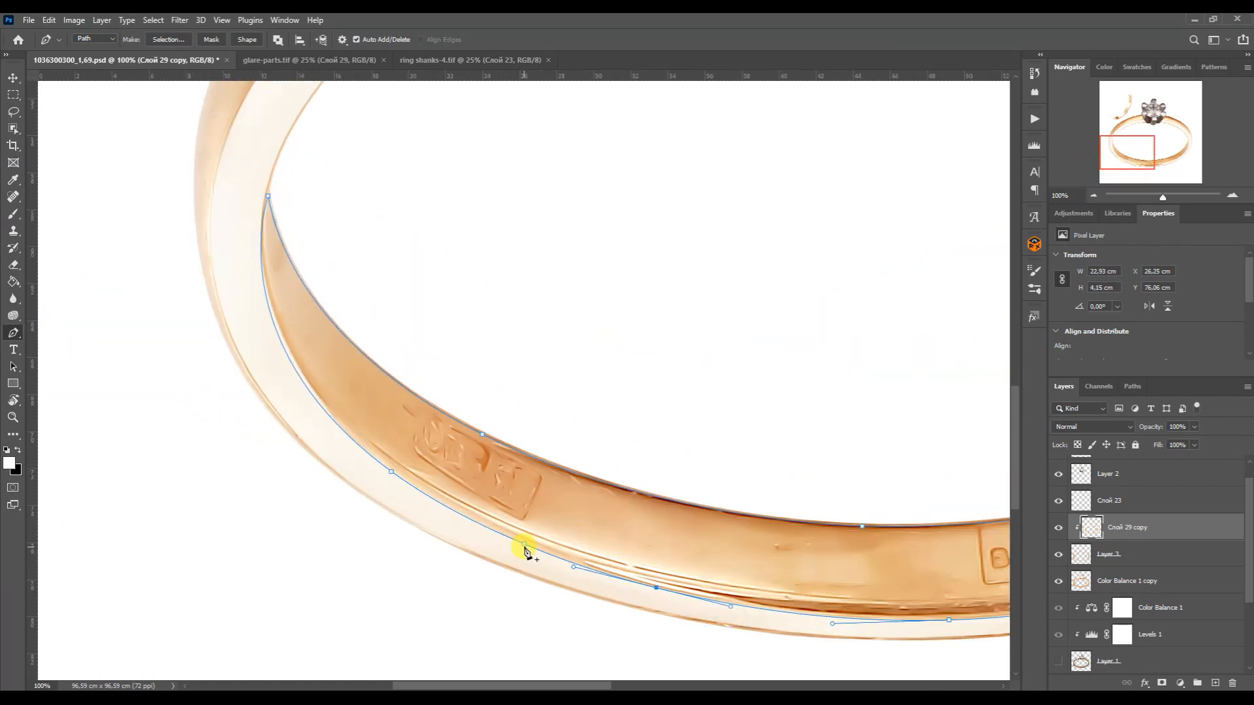
{"action": "key", "text": "ctrl+z"}
{"action": "left_click_drag", "start_coordinate": [213, 333], "coordinate": [212, 336]}
{"action": "left_click_drag", "start_coordinate": [1117, 146], "coordinate": [1141, 148]}
{"action": "left_click", "coordinate": [1094, 195]}
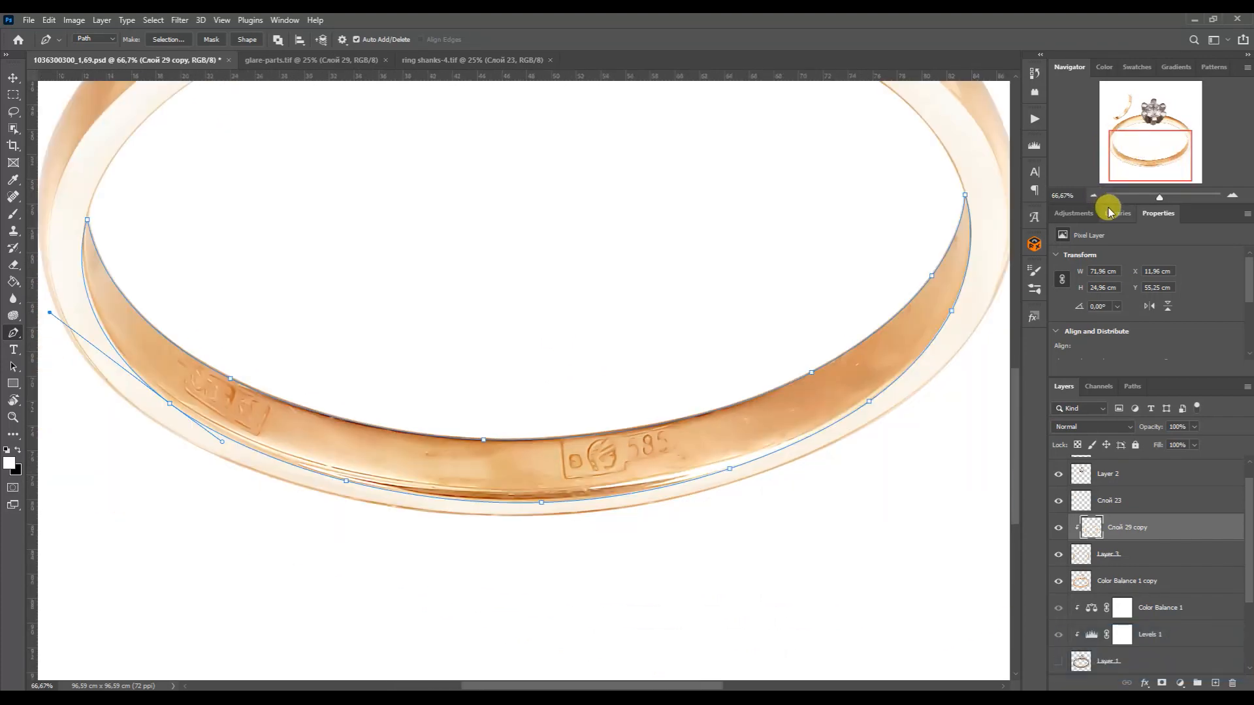
- Load the inner surface path as a selection and copy that area from Color Balance 1 copy to a new layer
{"action": "left_click", "coordinate": [1094, 196]}
{"action": "left_click", "coordinate": [1111, 146]}
{"action": "left_click", "coordinate": [1131, 386]}
{"action": "left_click", "coordinate": [1060, 407], "text": "ctrl"}
{"action": "left_click", "coordinate": [1063, 386]}
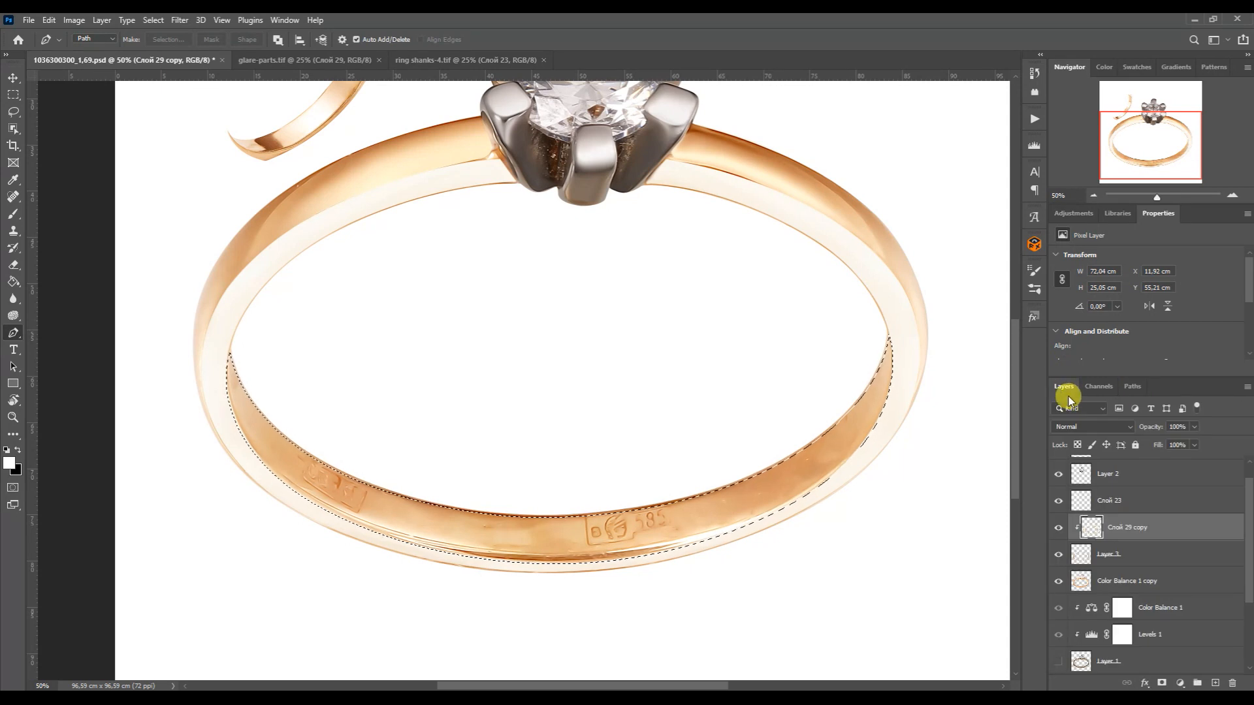
{"action": "left_click", "coordinate": [1071, 574]}
{"action": "key", "text": "ctrl+j"}
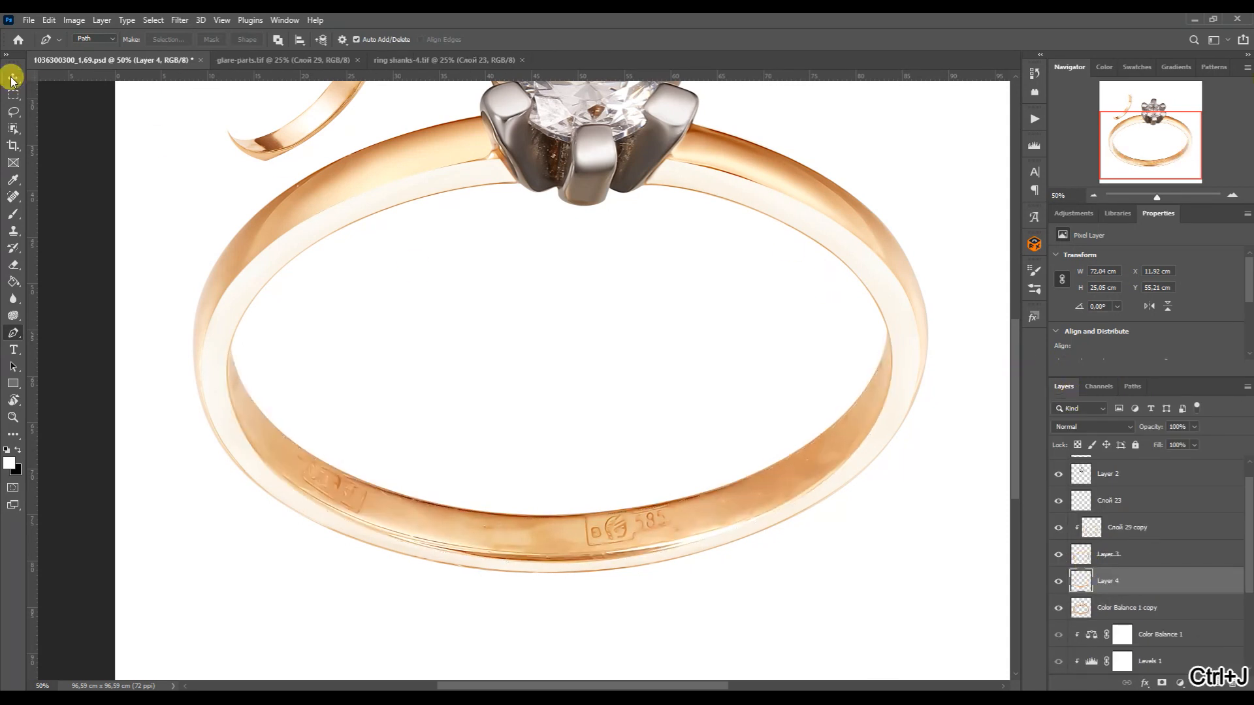
- Move the Слой 23 shank piece onto the band's lower inner surface and resize it to span that area
{"action": "left_click", "coordinate": [13, 77]}
{"action": "left_click_drag", "start_coordinate": [337, 140], "coordinate": [499, 457]}
{"action": "key", "text": "ctrl+t"}
{"action": "left_click_drag", "start_coordinate": [598, 241], "coordinate": [637, 411]}
{"action": "left_click_drag", "start_coordinate": [575, 385], "coordinate": [650, 511]}
{"action": "left_click_drag", "start_coordinate": [737, 486], "coordinate": [918, 496]}
{"action": "left_click_drag", "start_coordinate": [786, 563], "coordinate": [779, 482]}
{"action": "key", "text": "Return"}
- Place the Слой 23 layer directly above Layer 4 and clip it to that layer
{"action": "left_click", "coordinate": [1108, 513], "text": "alt"}
{"action": "left_click_drag", "start_coordinate": [1091, 504], "coordinate": [1091, 566]}
{"action": "left_click", "coordinate": [1091, 567], "text": "alt"}
- Fine-tune the shank piece's scale and rotation so it covers the inner surface
{"action": "key", "text": "ctrl+t"}
{"action": "left_click_drag", "start_coordinate": [911, 448], "coordinate": [932, 435]}
{"action": "left_click_drag", "start_coordinate": [205, 449], "coordinate": [210, 444]}
{"action": "left_click_drag", "start_coordinate": [572, 563], "coordinate": [574, 577]}
{"action": "left_click_drag", "start_coordinate": [932, 436], "coordinate": [936, 421]}
- Warp the shank piece, bending its middle and shifting its right corners to follow the inner surface's curve
{"action": "right_click", "coordinate": [669, 512]}
{"action": "left_click", "coordinate": [694, 324]}
{"action": "left_click_drag", "start_coordinate": [606, 532], "coordinate": [609, 556]}
{"action": "left_click_drag", "start_coordinate": [936, 553], "coordinate": [928, 529]}
{"action": "left_click_drag", "start_coordinate": [936, 289], "coordinate": [941, 270]}
{"action": "left_click_drag", "start_coordinate": [614, 430], "coordinate": [616, 436]}
{"action": "left_click_drag", "start_coordinate": [928, 529], "coordinate": [927, 522]}
{"action": "left_click_drag", "start_coordinate": [211, 317], "coordinate": [210, 316]}
- Refine the warp's lower left, interior and right-side curves and apply the transformation
{"action": "mouse_move", "coordinate": [211, 493]}
{"action": "left_mouse_down"}
{"action": "mouse_move", "coordinate": [233, 461]}
{"action": "mouse_move", "coordinate": [217, 482]}
{"action": "left_mouse_up"}
{"action": "left_click_drag", "start_coordinate": [321, 366], "coordinate": [321, 379]}
{"action": "mouse_move", "coordinate": [218, 485]}
{"action": "left_mouse_down"}
{"action": "mouse_move", "coordinate": [232, 463]}
{"action": "mouse_move", "coordinate": [226, 474]}
{"action": "left_mouse_up"}
{"action": "left_click_drag", "start_coordinate": [696, 299], "coordinate": [689, 295]}
{"action": "mouse_move", "coordinate": [927, 522]}
{"action": "left_mouse_down"}
{"action": "mouse_move", "coordinate": [914, 510]}
{"action": "mouse_move", "coordinate": [929, 520]}
{"action": "left_mouse_up"}
{"action": "left_click_drag", "start_coordinate": [700, 586], "coordinate": [698, 590]}
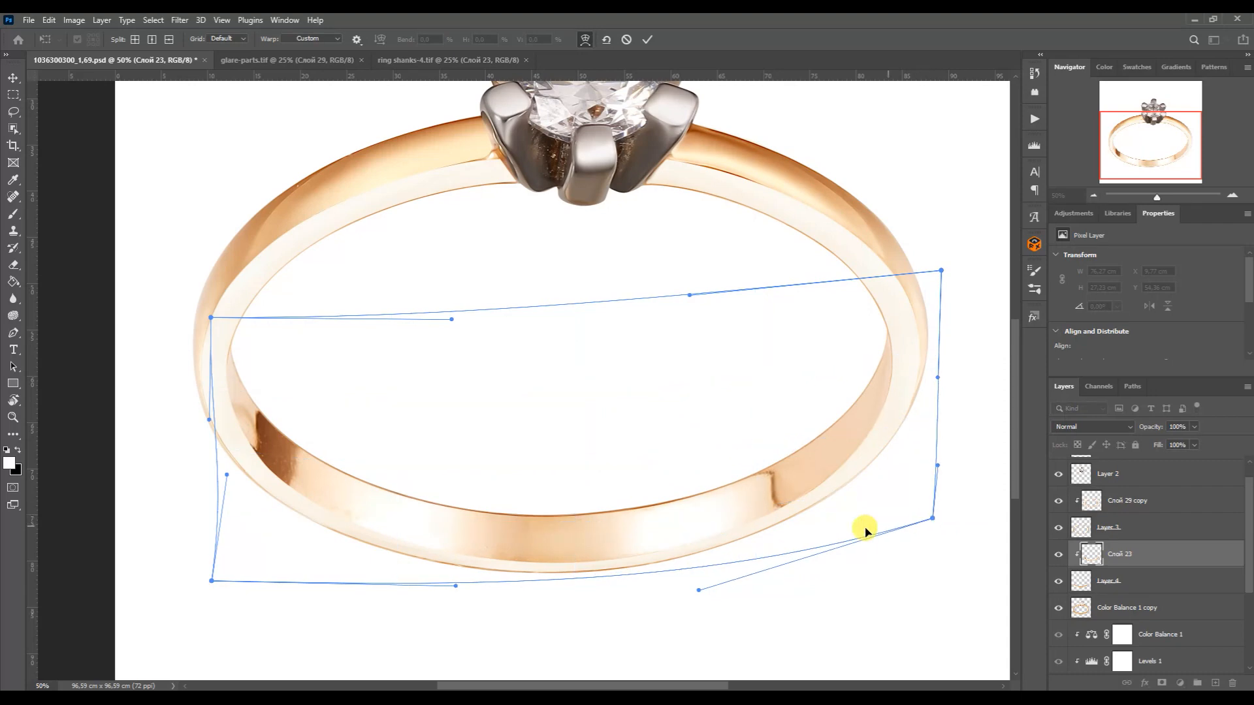
{"action": "key", "text": "Return"}
- Run the Blur Metal MAX action on the Слой 23 inner surface piece
{"action": "left_click", "coordinate": [1034, 119]}
{"action": "left_click", "coordinate": [937, 223]}
{"action": "left_click", "coordinate": [940, 655]}
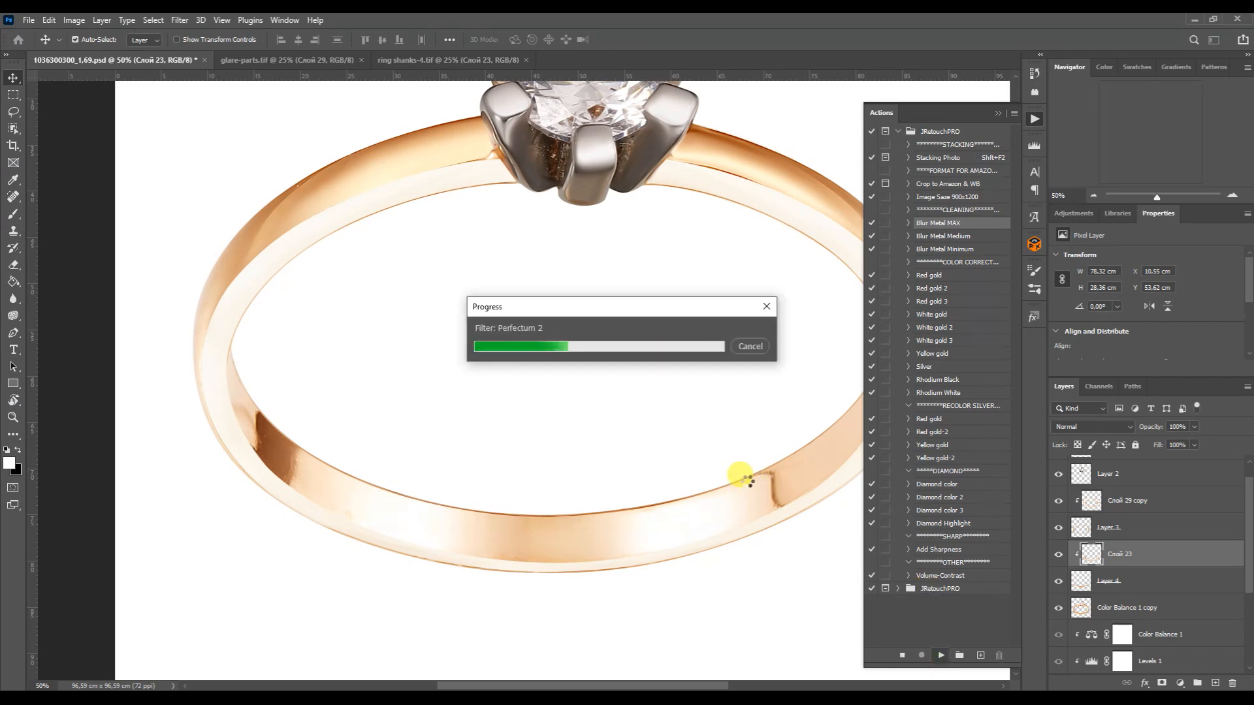
- Smooth the light metal left of the inner surface's dark reflection with the Mixer Brush
{"action": "right_click", "coordinate": [13, 213]}
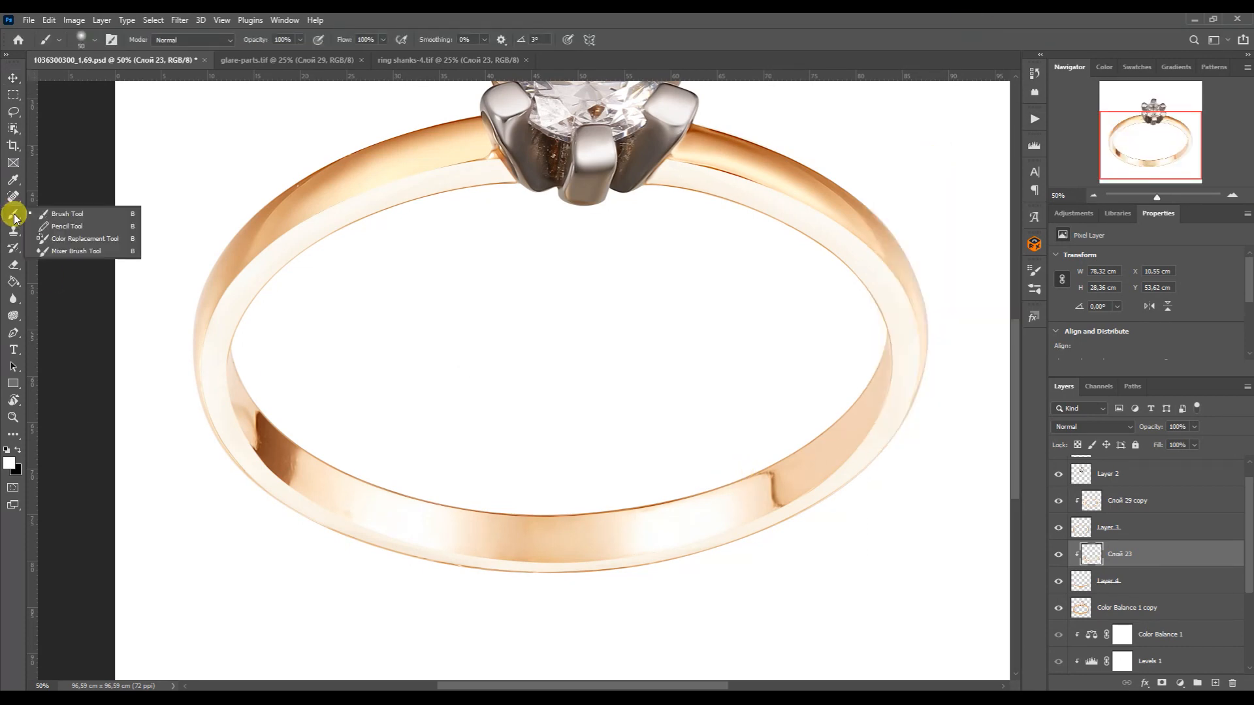
{"action": "left_click", "coordinate": [71, 253]}
{"action": "left_click", "coordinate": [1230, 195]}
{"action": "left_click", "coordinate": [1230, 195]}
{"action": "left_click", "coordinate": [1127, 147]}
{"action": "left_click", "coordinate": [1230, 196]}
{"action": "left_click", "coordinate": [1118, 150]}
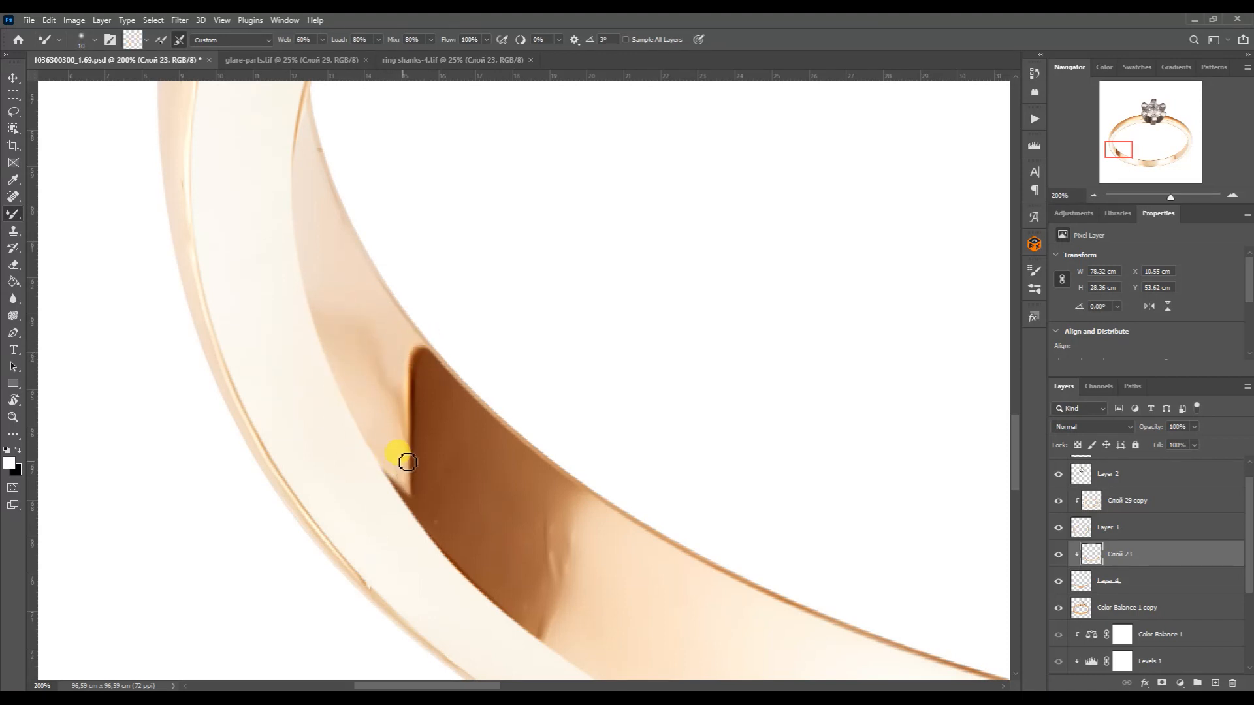
{"action": "key", "text": "bracketright"}
{"action": "key", "text": "bracketright"}
{"action": "key", "text": "bracketright"}
{"action": "left_click_drag", "start_coordinate": [325, 306], "coordinate": [343, 378]}
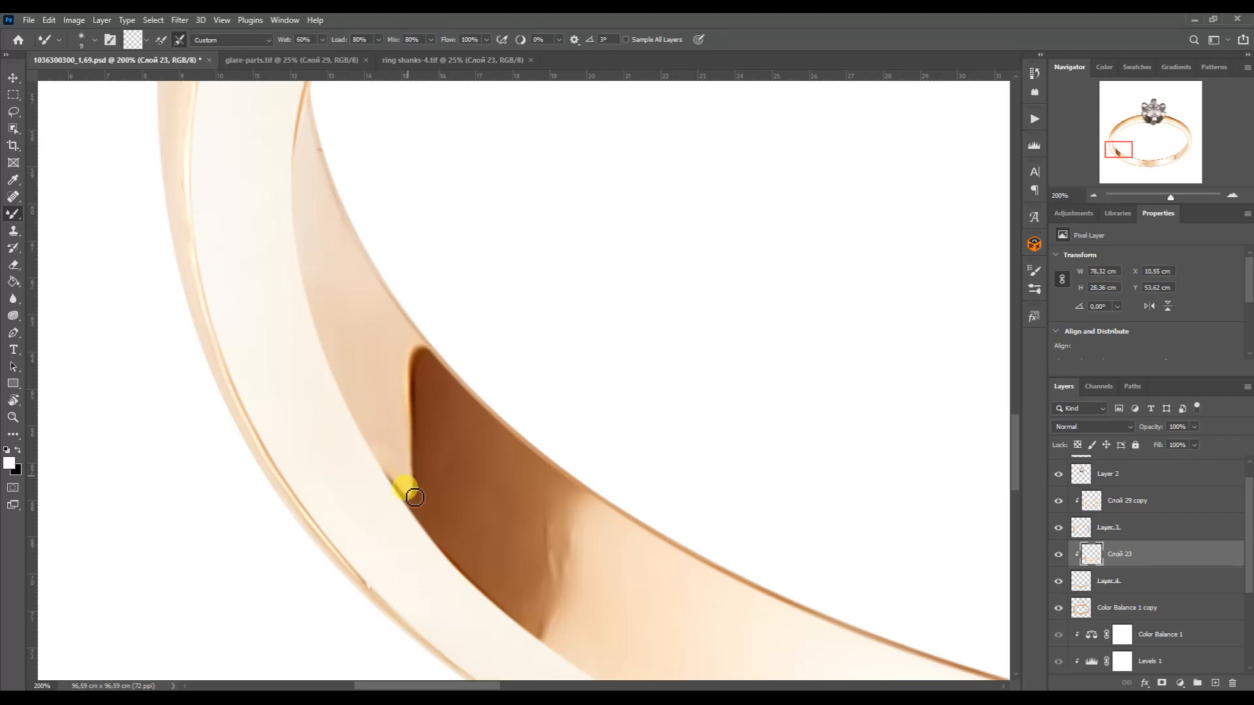
- Blend the dark reflection's right edge into the lighter gold with a larger Mixer Brush
{"action": "mouse_move", "coordinate": [522, 520]}
{"action": "left_mouse_down"}
{"action": "mouse_move", "coordinate": [553, 580]}
{"action": "mouse_move", "coordinate": [539, 549]}
{"action": "mouse_move", "coordinate": [505, 527]}
{"action": "left_mouse_up"}
{"action": "key", "text": "bracketright"}
{"action": "key", "text": "bracketright"}
{"action": "key", "text": "bracketright"}
{"action": "key", "text": "bracketright"}
{"action": "key", "text": "bracketright"}
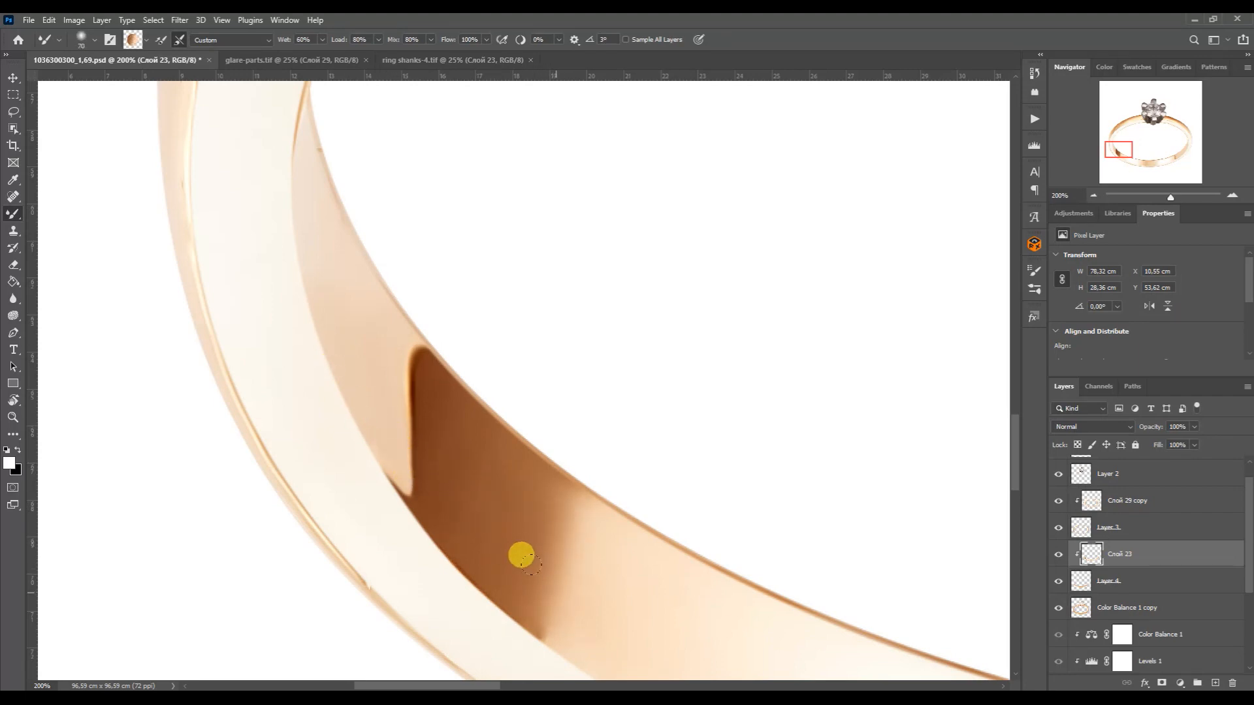
- Blend the metal tones across the bottom centre of the inner surface with a larger Mixer Brush
{"action": "left_click", "coordinate": [1148, 162]}
{"action": "key", "text": "bracketright"}
{"action": "key", "text": "bracketright"}
{"action": "key", "text": "bracketright"}
{"action": "key", "text": "bracketright"}
{"action": "left_click_drag", "start_coordinate": [306, 481], "coordinate": [896, 453]}
- Smooth the metal around the right-hand reflection line and along the upper edge beside it with a smaller Mixer Brush
{"action": "left_click_drag", "start_coordinate": [1148, 163], "coordinate": [1161, 156]}
{"action": "key", "text": "bracketleft"}
{"action": "key", "text": "bracketleft"}
{"action": "key", "text": "bracketleft"}
{"action": "key", "text": "bracketleft"}
{"action": "key", "text": "bracketleft"}
{"action": "key", "text": "bracketleft"}
{"action": "left_click_drag", "start_coordinate": [652, 393], "coordinate": [661, 358]}
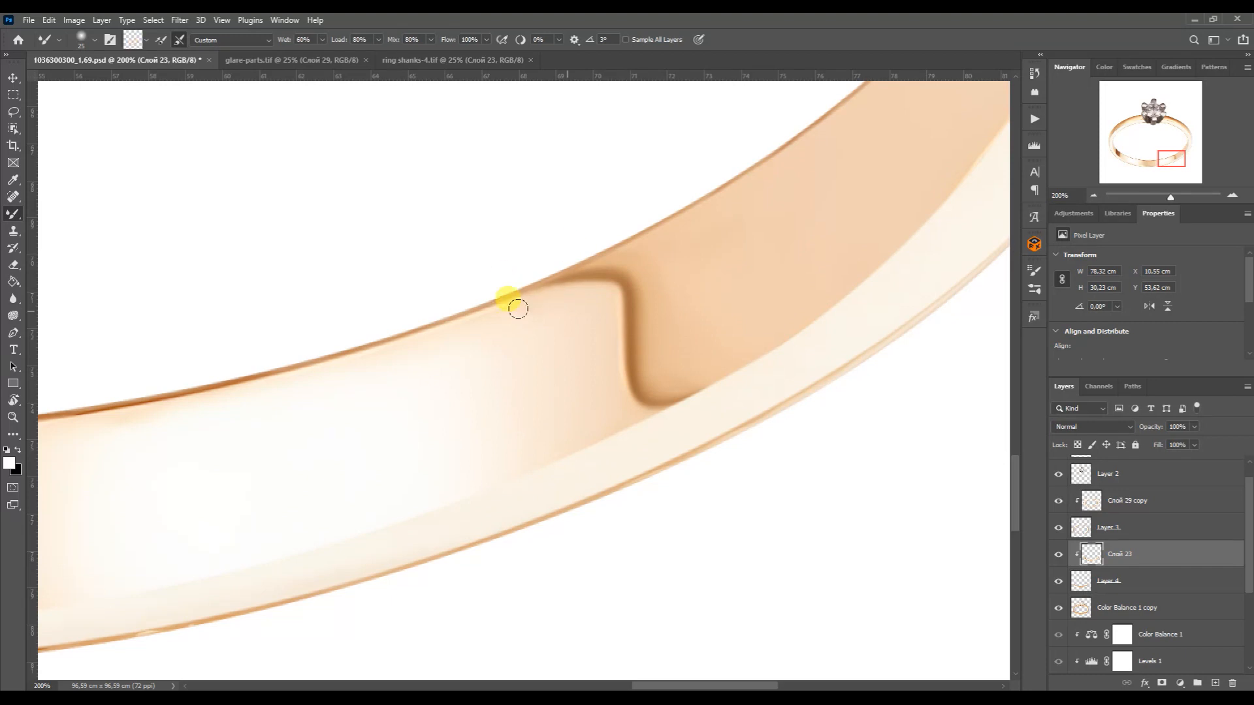
{"action": "left_click_drag", "start_coordinate": [645, 270], "coordinate": [646, 356]}
{"action": "mouse_move", "coordinate": [516, 334]}
{"action": "left_mouse_down"}
{"action": "mouse_move", "coordinate": [311, 333]}
{"action": "mouse_move", "coordinate": [105, 411]}
{"action": "left_mouse_up"}
- Smooth the upper right end of the inner surface with the Mixer Brush
{"action": "key", "text": "bracketleft"}
{"action": "left_click_drag", "start_coordinate": [1170, 160], "coordinate": [1177, 150]}
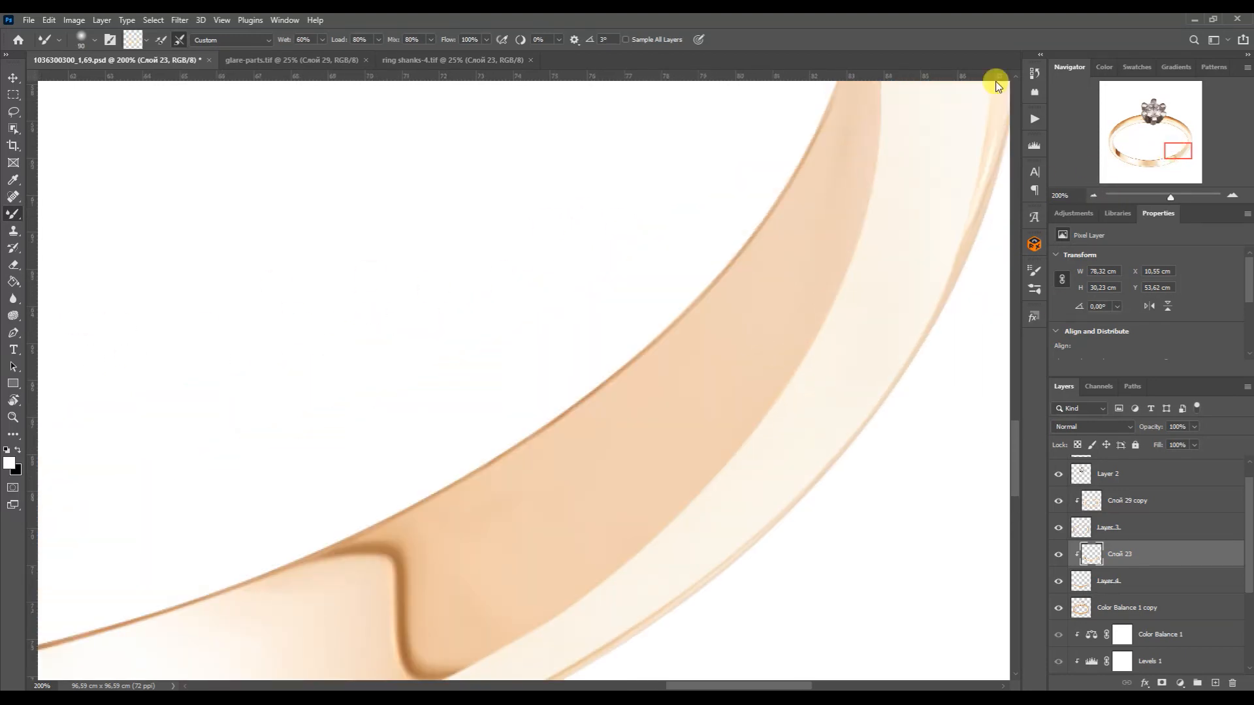
{"action": "left_click_drag", "start_coordinate": [868, 87], "coordinate": [817, 266]}
- Add a Color Balance adjustment clipped to Color Balance 1 copy and adjust its colour slider
{"action": "mouse_move", "coordinate": [1113, 141]}
{"action": "left_mouse_down"}
{"action": "mouse_move", "coordinate": [1117, 157]}
{"action": "mouse_move", "coordinate": [1115, 130]}
{"action": "left_mouse_up"}
{"action": "key", "text": "ctrl+minus"}
{"action": "key", "text": "ctrl+minus"}
{"action": "left_click", "coordinate": [1126, 607]}
{"action": "left_click", "coordinate": [1073, 213]}
{"action": "left_click", "coordinate": [1094, 268]}
{"action": "mouse_move", "coordinate": [1131, 327]}
{"action": "left_mouse_down"}
{"action": "mouse_move", "coordinate": [1116, 285]}
{"action": "mouse_move", "coordinate": [1131, 325]}
{"action": "left_mouse_up"}
- Add a clipped Hue/Saturation adjustment with saturation -18 above Color Balance 2 and hide it
{"action": "left_click", "coordinate": [1073, 213]}
{"action": "left_click", "coordinate": [1064, 267]}
{"action": "mouse_move", "coordinate": [1149, 132]}
{"action": "left_mouse_down"}
{"action": "mouse_move", "coordinate": [1149, 151]}
{"action": "mouse_move", "coordinate": [1155, 131]}
{"action": "left_mouse_up"}
{"action": "left_click", "coordinate": [1058, 607]}
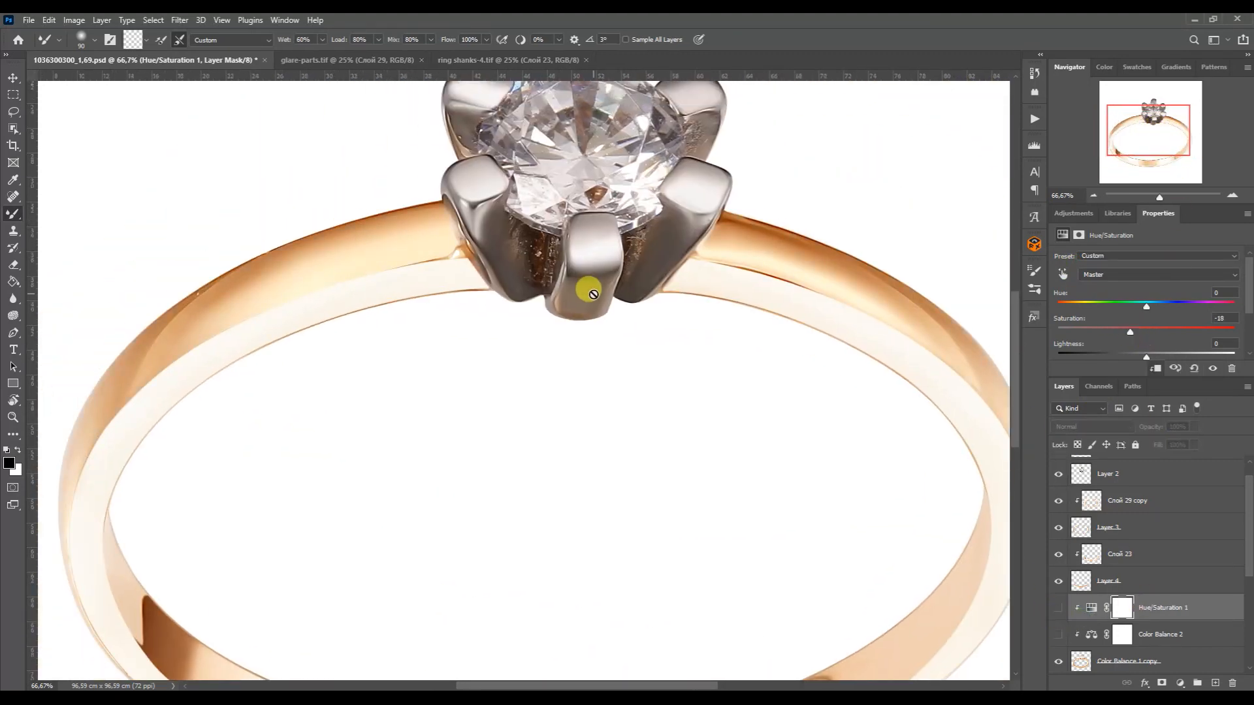
{"action": "left_click", "coordinate": [1093, 195]}
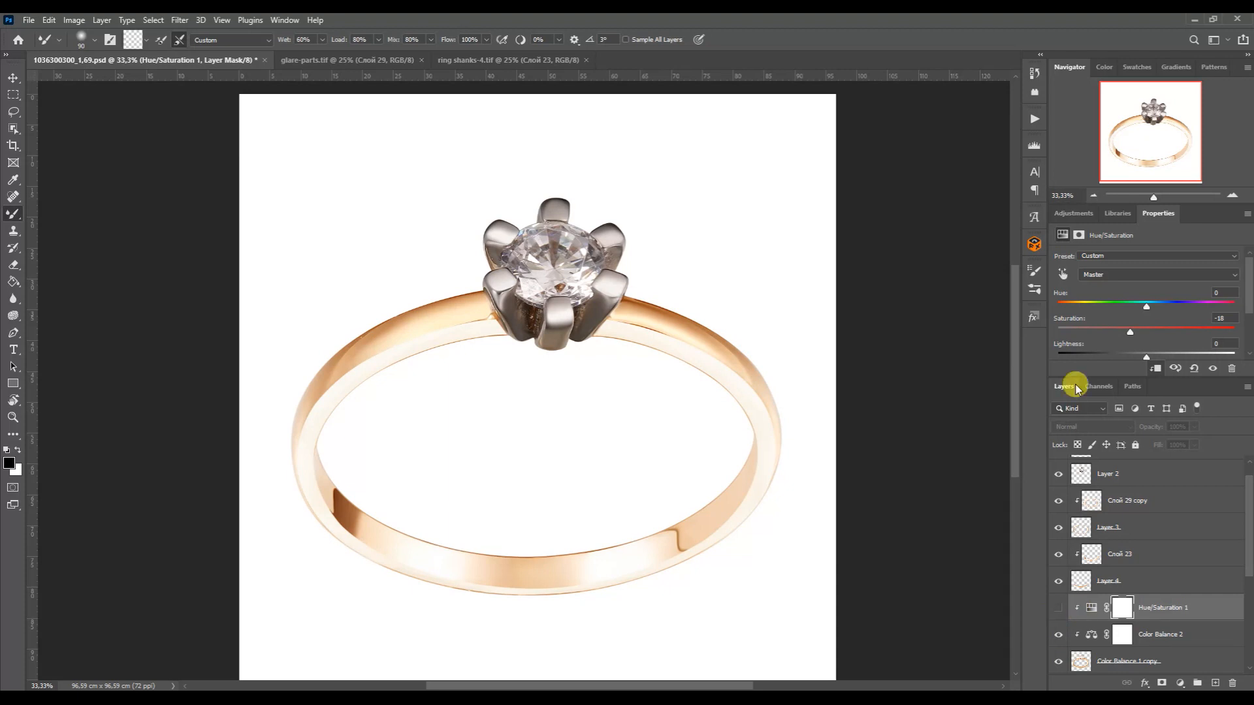
- Add a clipped Levels adjustment between Hue/Saturation 1 and Color Balance 2 and adjust its midtones
{"action": "left_click", "coordinate": [1072, 213]}
{"action": "left_click", "coordinate": [1077, 250]}
{"action": "left_click_drag", "start_coordinate": [1084, 610], "coordinate": [1086, 647]}
{"action": "mouse_move", "coordinate": [1155, 352]}
{"action": "left_mouse_down"}
{"action": "mouse_move", "coordinate": [1139, 350]}
{"action": "mouse_move", "coordinate": [1151, 353]}
{"action": "left_mouse_up"}
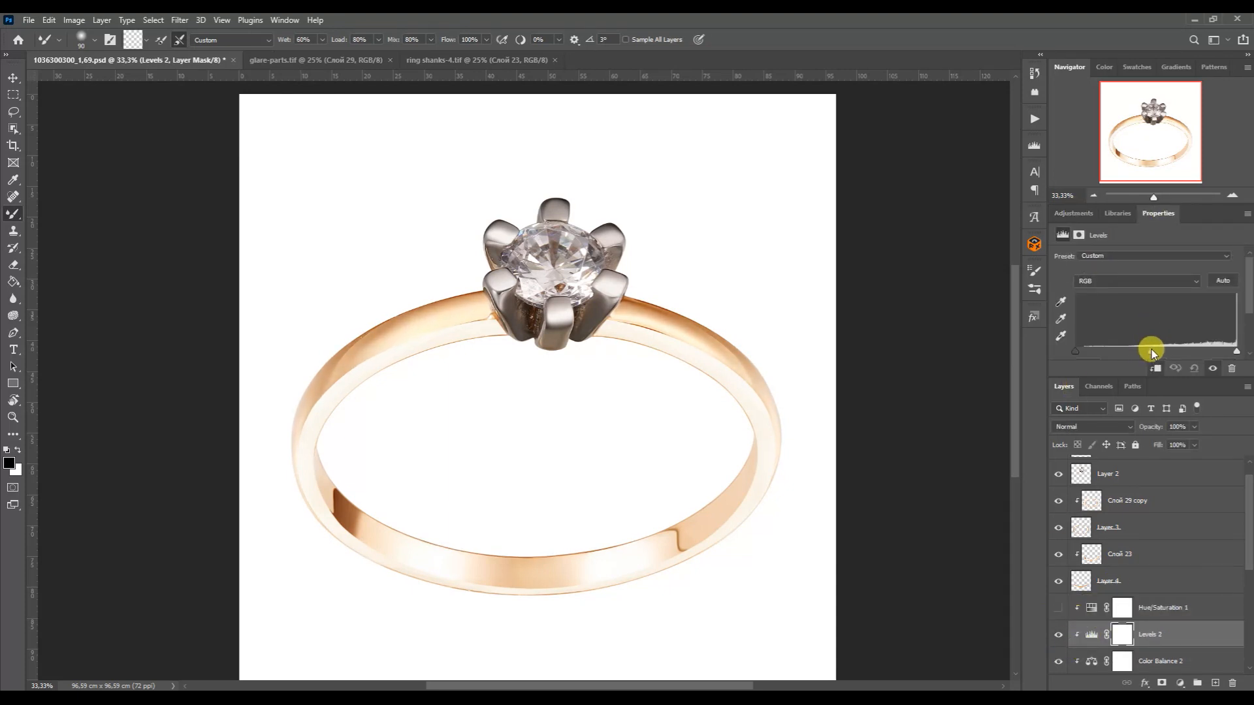
- Duplicate and merge the band with its colour adjustments, and clip a second copy to the merged layer
{"action": "scroll", "coordinate": [1149, 555], "scroll_direction": "down", "scroll_amount": 3}
{"action": "left_click", "coordinate": [1146, 601], "text": "shift"}
{"action": "key", "text": "ctrl+j"}
{"action": "key", "text": "ctrl+e"}
{"action": "key", "text": "ctrl+j"}
{"action": "left_click", "coordinate": [1093, 567], "text": "alt"}
- Paint brown shading along the band's outer edges on Levels 2 copy 2 with the Brush tool
{"action": "right_click", "coordinate": [16, 215]}
{"action": "left_click", "coordinate": [68, 214]}
{"action": "left_click", "coordinate": [1232, 195]}
{"action": "left_click", "coordinate": [1232, 195]}
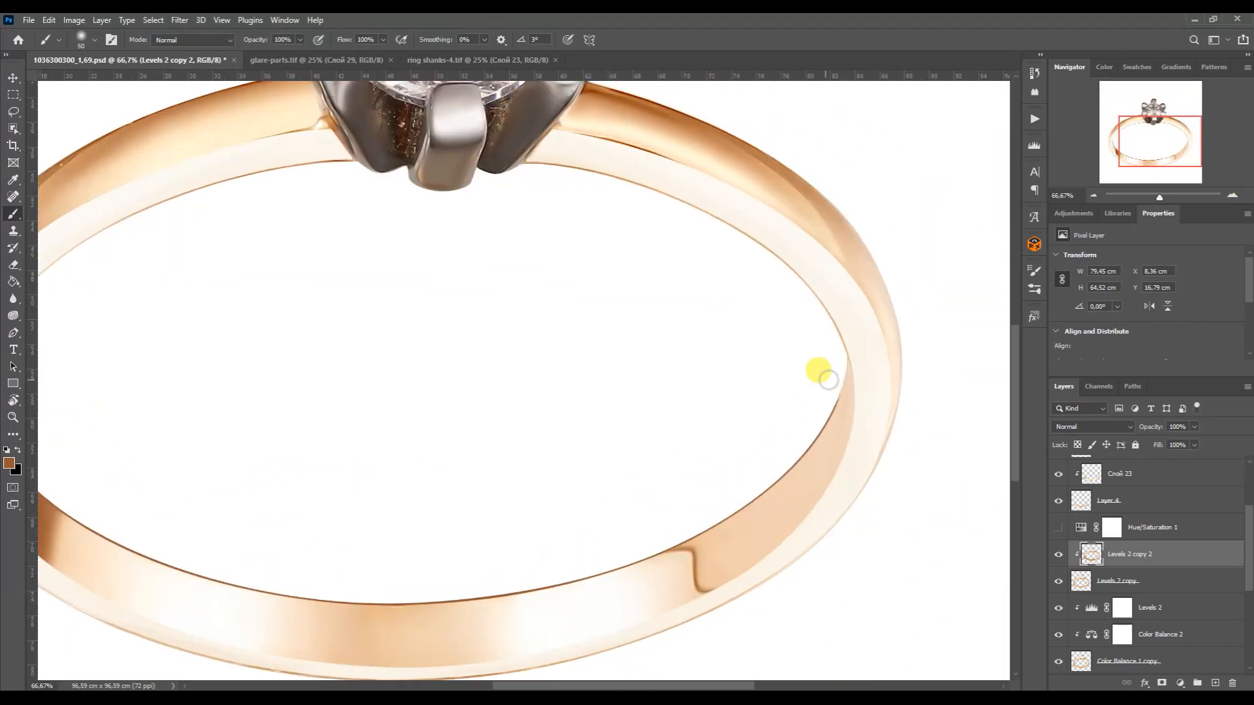
{"action": "left_click_drag", "start_coordinate": [1148, 154], "coordinate": [1145, 163]}
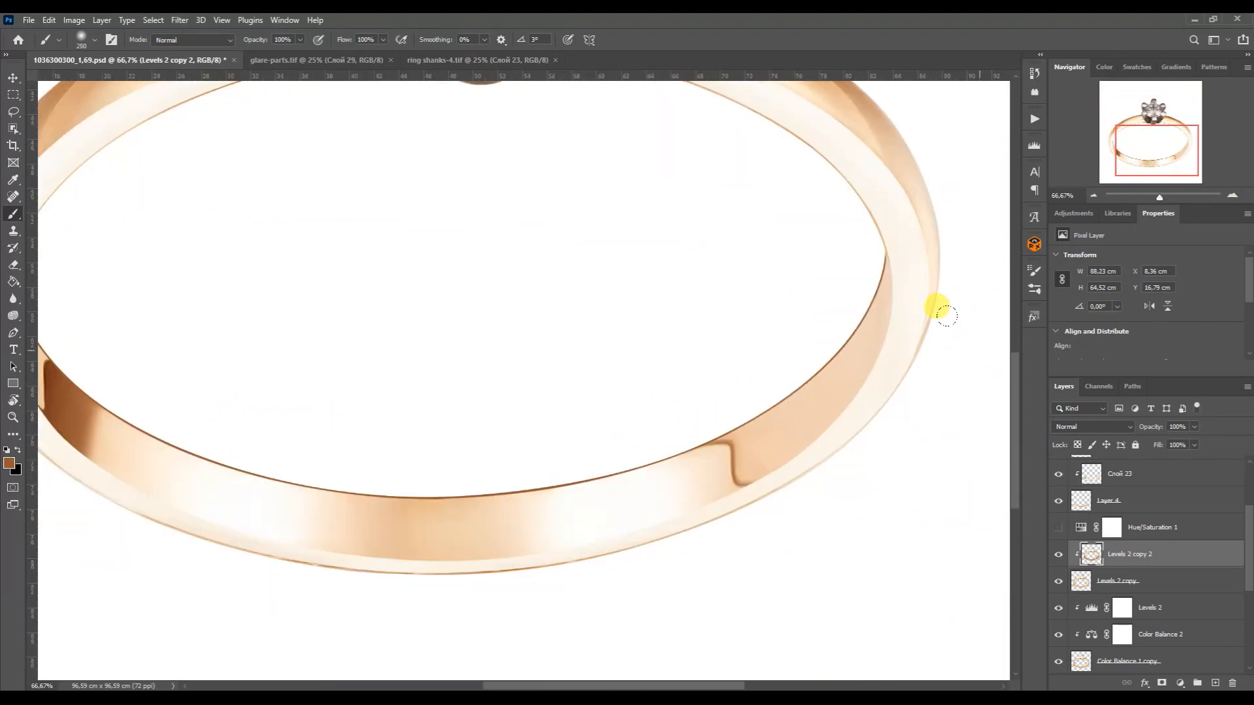
{"action": "key", "text": "bracketright"}
{"action": "key", "text": "ctrl+minus"}
{"action": "left_click_drag", "start_coordinate": [1147, 160], "coordinate": [1137, 158]}
{"action": "key", "text": "bracketright"}
{"action": "mouse_move", "coordinate": [274, 541]}
{"action": "left_mouse_down"}
{"action": "mouse_move", "coordinate": [152, 457]}
{"action": "mouse_move", "coordinate": [94, 397]}
{"action": "mouse_move", "coordinate": [67, 277]}
{"action": "mouse_move", "coordinate": [72, 312]}
{"action": "left_mouse_up"}
{"action": "left_click", "coordinate": [934, 296]}
- Add a new empty layer between Слой 29 copy and Layer 2
{"action": "left_click_drag", "start_coordinate": [1148, 150], "coordinate": [1146, 138]}
{"action": "left_click_drag", "start_coordinate": [1246, 545], "coordinate": [1243, 504]}
{"action": "left_click", "coordinate": [1208, 521]}
{"action": "left_click", "coordinate": [1214, 682]}
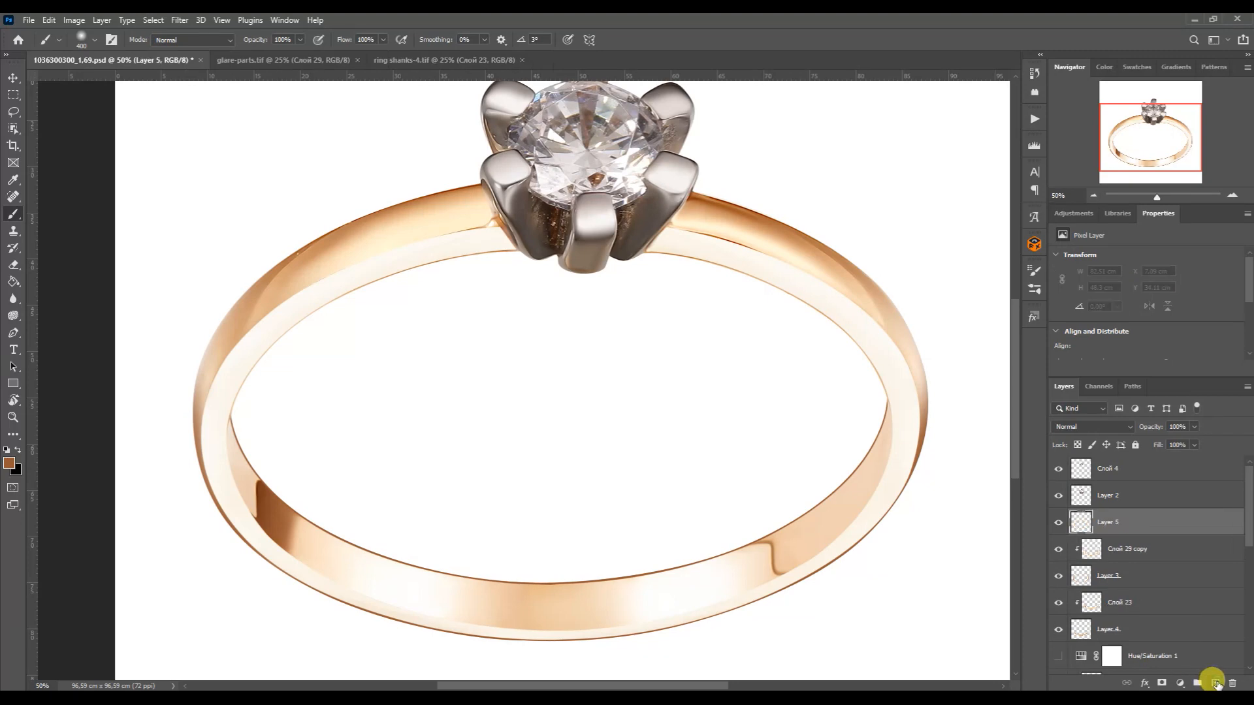
- Draw a thin crescent path along the lower edge between the inner surface and the rim
{"action": "key", "text": "p"}
{"action": "left_click_drag", "start_coordinate": [282, 549], "coordinate": [559, 632]}
{"action": "left_click", "coordinate": [798, 567]}
{"action": "left_click", "coordinate": [554, 540]}
{"action": "left_click_drag", "start_coordinate": [380, 520], "coordinate": [361, 522]}
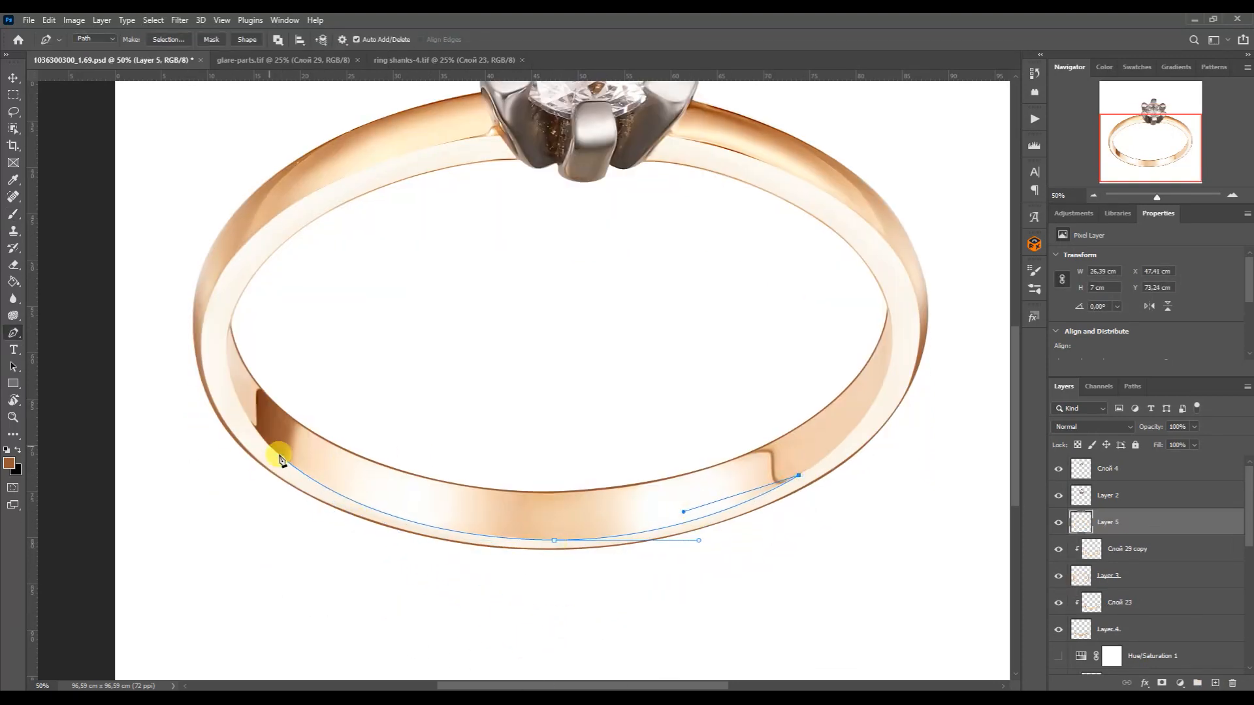
{"action": "left_click_drag", "start_coordinate": [683, 512], "coordinate": [516, 625]}
{"action": "left_click", "coordinate": [550, 538]}
{"action": "left_click_drag", "start_coordinate": [391, 536], "coordinate": [377, 537]}
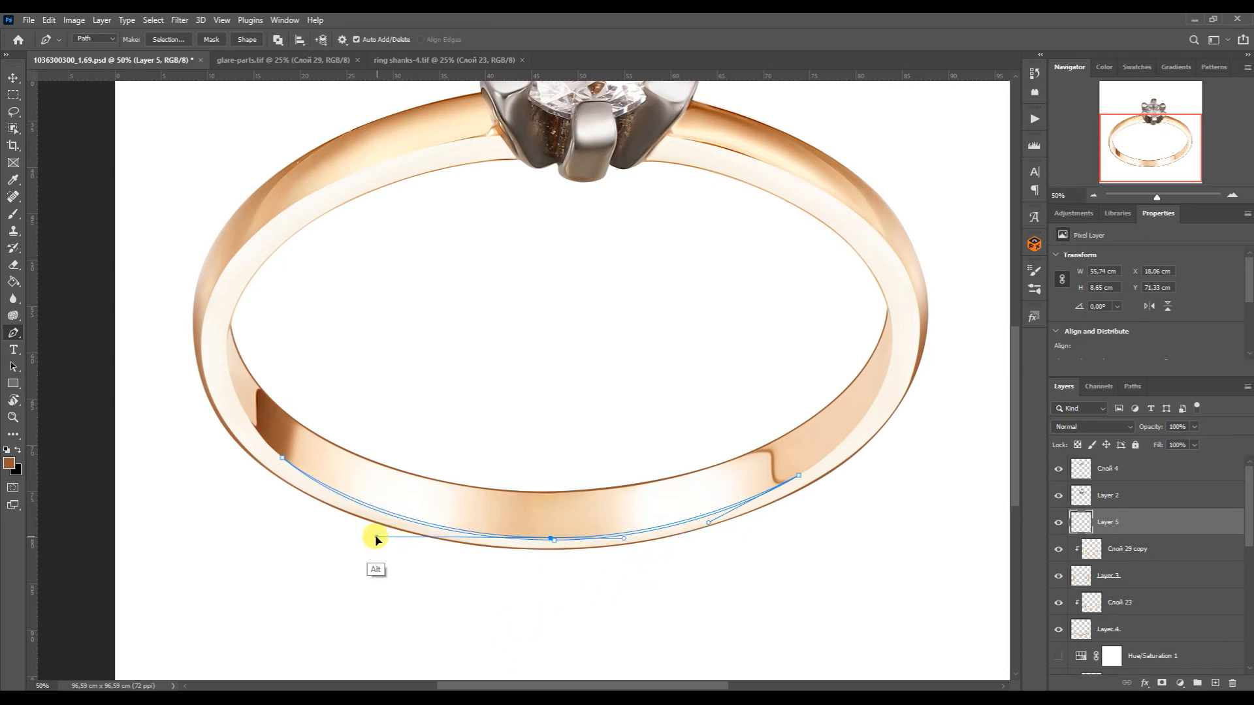
- Load the crescent path as a selection, paint it dark brown and deselect
{"action": "left_click", "coordinate": [1132, 385]}
{"action": "key", "text": "b"}
{"action": "key", "text": "Return"}
{"action": "key", "text": "ctrl+d"}
- Draw a thin crescent path along the upper edge of the rim on the band's left shoulder
{"action": "left_click_drag", "start_coordinate": [1143, 157], "coordinate": [1144, 145]}
{"action": "key", "text": "p"}
{"action": "left_click_drag", "start_coordinate": [475, 238], "coordinate": [252, 266]}
{"action": "left_click", "coordinate": [199, 383]}
{"action": "left_click_drag", "start_coordinate": [275, 308], "coordinate": [282, 261]}
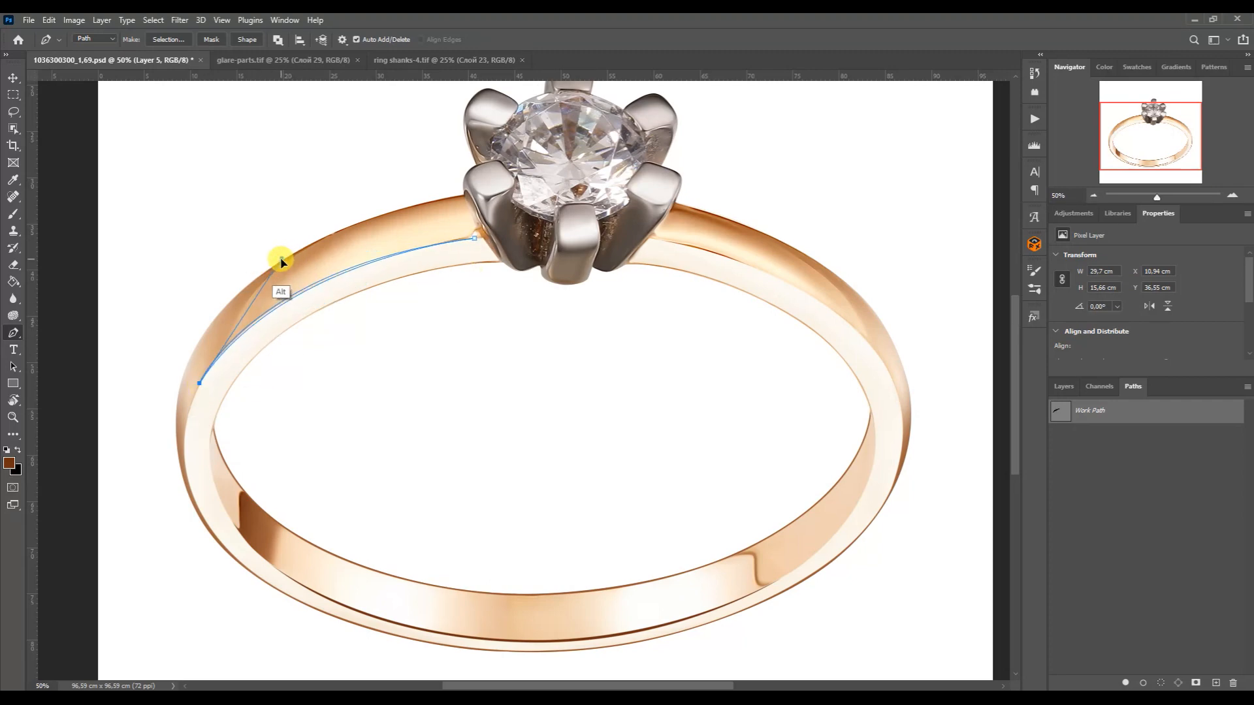
- Draw a matching thin crescent path along the rim's upper edge on the right shoulder
{"action": "left_click_drag", "start_coordinate": [659, 240], "coordinate": [699, 252]}
{"action": "left_click_drag", "start_coordinate": [892, 380], "coordinate": [841, 328]}
{"action": "left_click_drag", "start_coordinate": [699, 252], "coordinate": [852, 274]}
{"action": "left_click", "coordinate": [659, 241]}
{"action": "left_click", "coordinate": [893, 380], "text": "ctrl"}
{"action": "left_click_drag", "start_coordinate": [840, 328], "coordinate": [840, 271]}
- Load both shoulder crescents as a selection, paint them dark brown and deselect
{"action": "left_click", "coordinate": [1059, 413], "text": "ctrl"}
{"action": "left_click", "coordinate": [13, 213]}
{"action": "mouse_move", "coordinate": [209, 353]}
{"action": "left_mouse_down"}
{"action": "mouse_move", "coordinate": [512, 201]}
{"action": "mouse_move", "coordinate": [679, 376]}
{"action": "left_mouse_up"}
{"action": "key", "text": "ctrl+d"}
- Add a mask to Layer 3 and fade out the rim beside the prongs on both sides
{"action": "left_click", "coordinate": [1062, 386]}
{"action": "left_click", "coordinate": [1108, 576]}
{"action": "left_click", "coordinate": [1162, 683]}
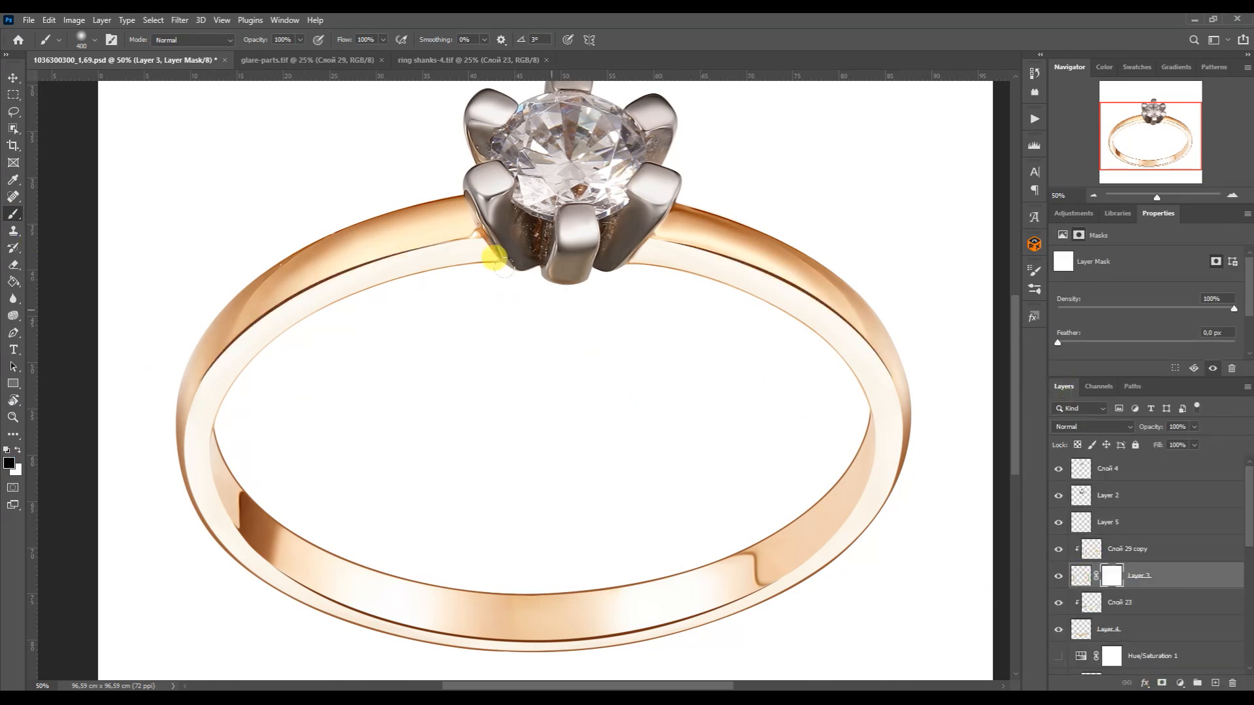
{"action": "left_click_drag", "start_coordinate": [479, 245], "coordinate": [617, 286]}
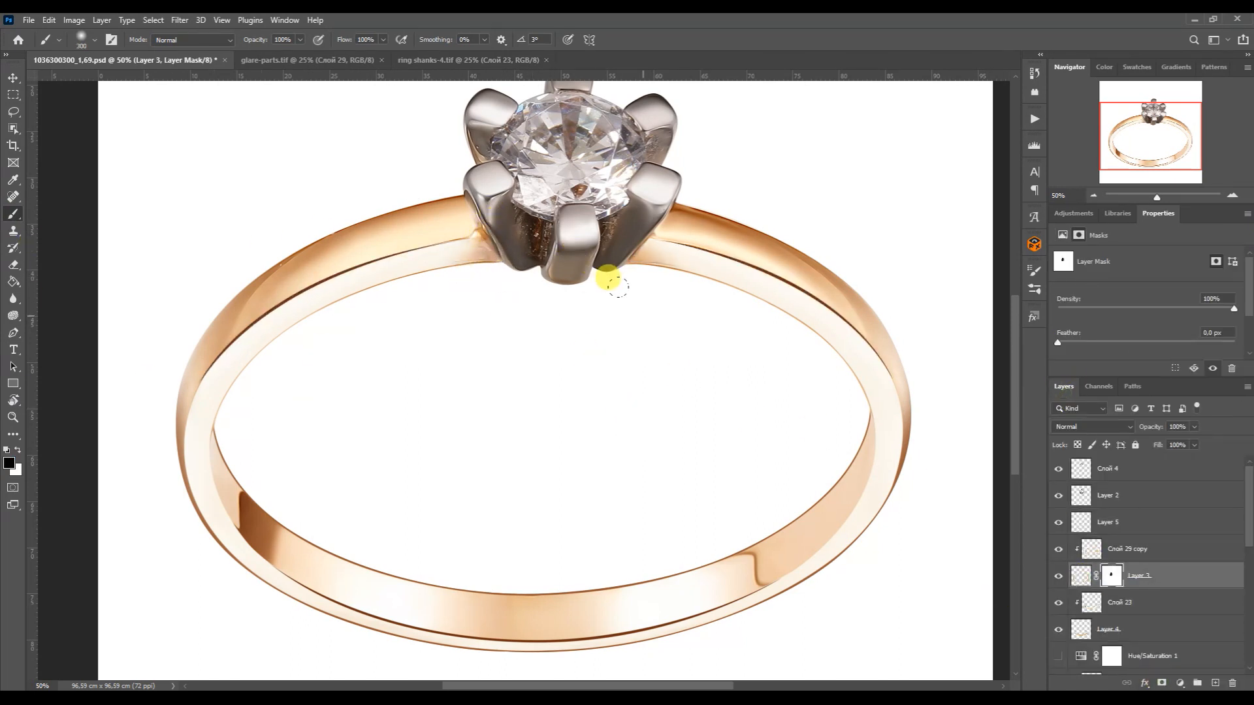
- Create a combined copy of the band above Слой 29 copy and clip a duplicate of it on top
{"action": "left_click", "coordinate": [1095, 542]}
{"action": "key", "text": "ctrl+j"}
{"action": "key", "text": "ctrl+j"}
- Apply Gaussian Blur to the clipped Слой 29 copy 3 layer
{"action": "left_click", "coordinate": [179, 20]}
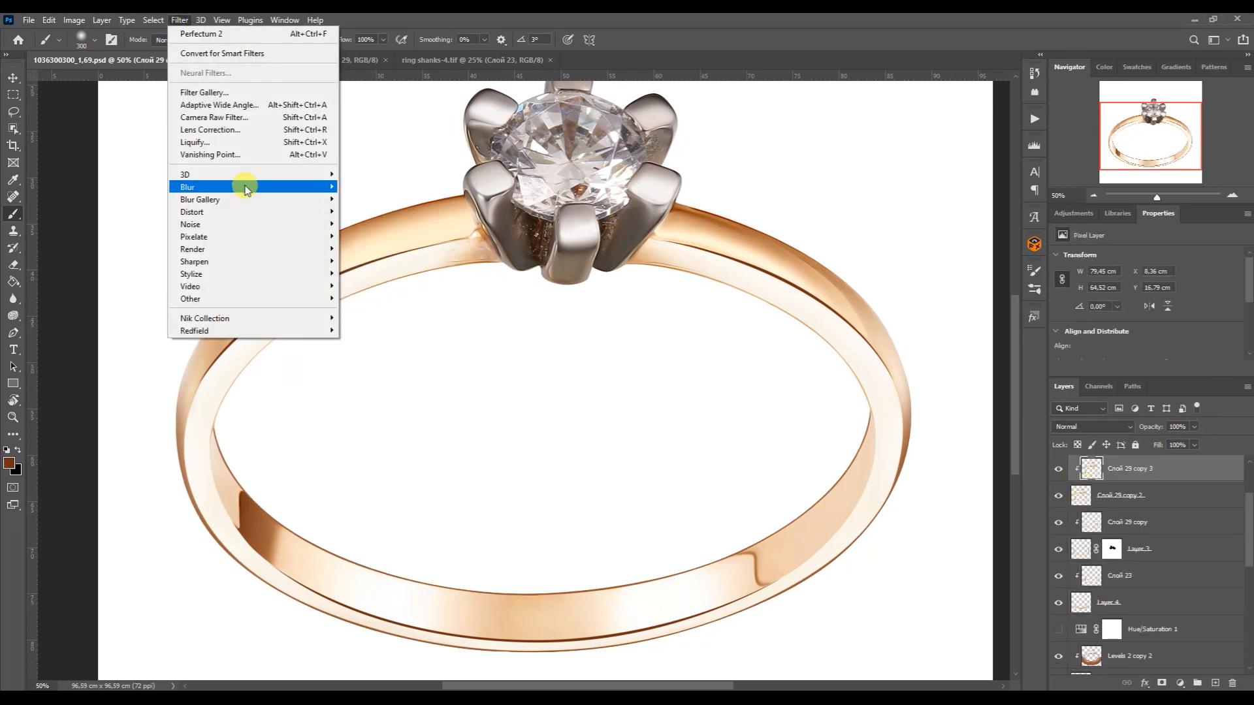
{"action": "mouse_move", "coordinate": [246, 185]}
{"action": "left_click", "coordinate": [382, 238]}
{"action": "key", "text": "Return"}
- Add an inverted mask to the blurred copy and reveal it along the band's shoulders with a white brush
{"action": "key", "text": "b"}
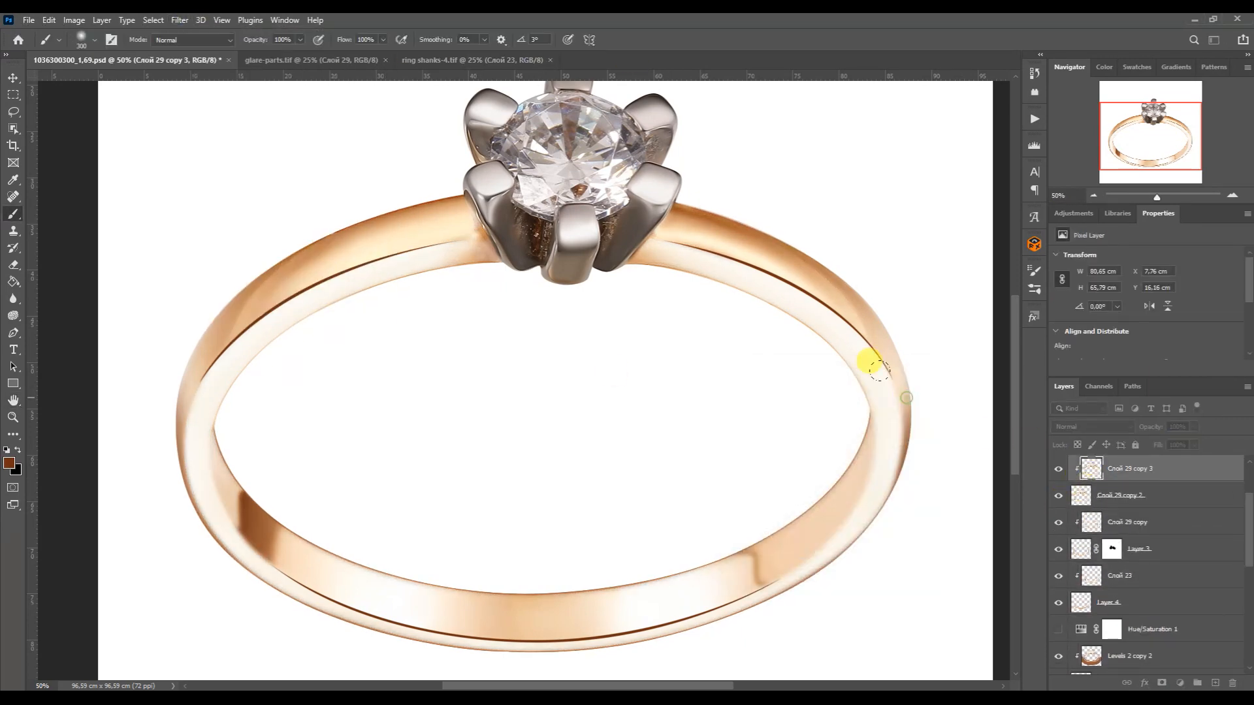
{"action": "left_click", "coordinate": [1161, 683]}
{"action": "key", "text": "ctrl+i"}
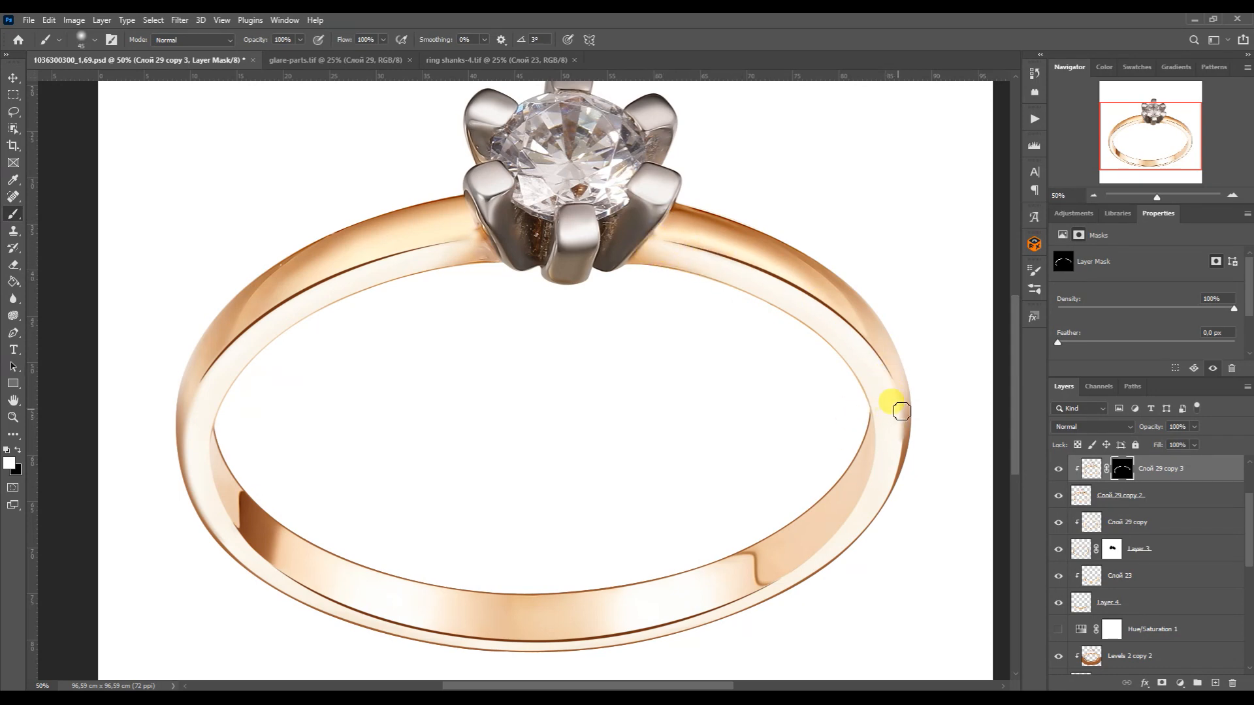
- Select Layer 5 and run the Silver colour correction action
{"action": "scroll", "coordinate": [1077, 467], "scroll_direction": "up", "scroll_amount": 1}
{"action": "left_click", "coordinate": [1080, 495]}
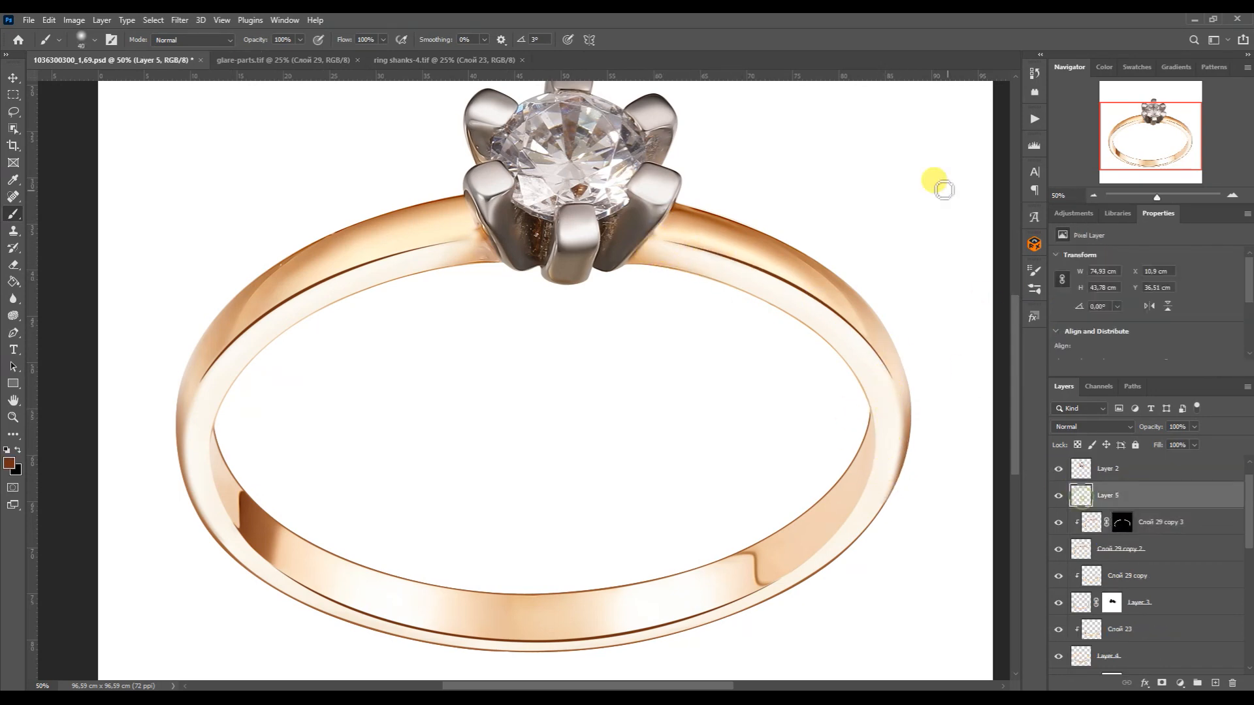
{"action": "left_click", "coordinate": [1034, 119]}
{"action": "left_click", "coordinate": [953, 366]}
{"action": "left_click", "coordinate": [936, 655]}
{"action": "left_click", "coordinate": [995, 112]}
- Move the Levels, Hue/Saturation and Color Balance layers from the Silver action above Layer 2 and clip them to it
{"action": "left_click", "coordinate": [1078, 548], "text": "shift"}
{"action": "scroll", "coordinate": [1080, 532], "scroll_direction": "up", "scroll_amount": 1}
{"action": "left_click_drag", "start_coordinate": [1080, 529], "coordinate": [1081, 485]}
{"action": "left_click", "coordinate": [1080, 562], "text": "alt"}
{"action": "left_click", "coordinate": [1078, 536], "text": "alt"}
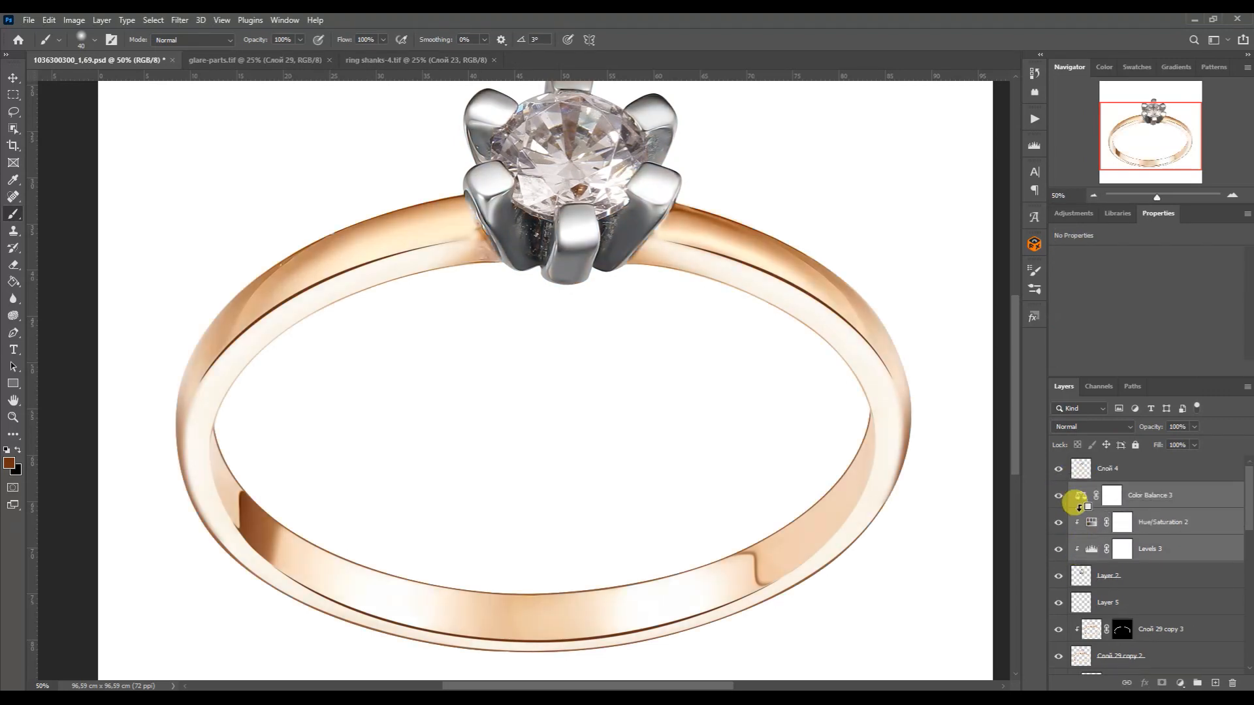
{"action": "left_click", "coordinate": [1079, 509], "text": "alt"}
- Adjust the input levels of the Levels 3 layer to brighten the silver prongs
{"action": "left_click", "coordinate": [1090, 550]}
{"action": "key", "text": "ctrl+minus"}
{"action": "key", "text": "ctrl+minus"}
{"action": "left_click_drag", "start_coordinate": [1221, 352], "coordinate": [1098, 351]}
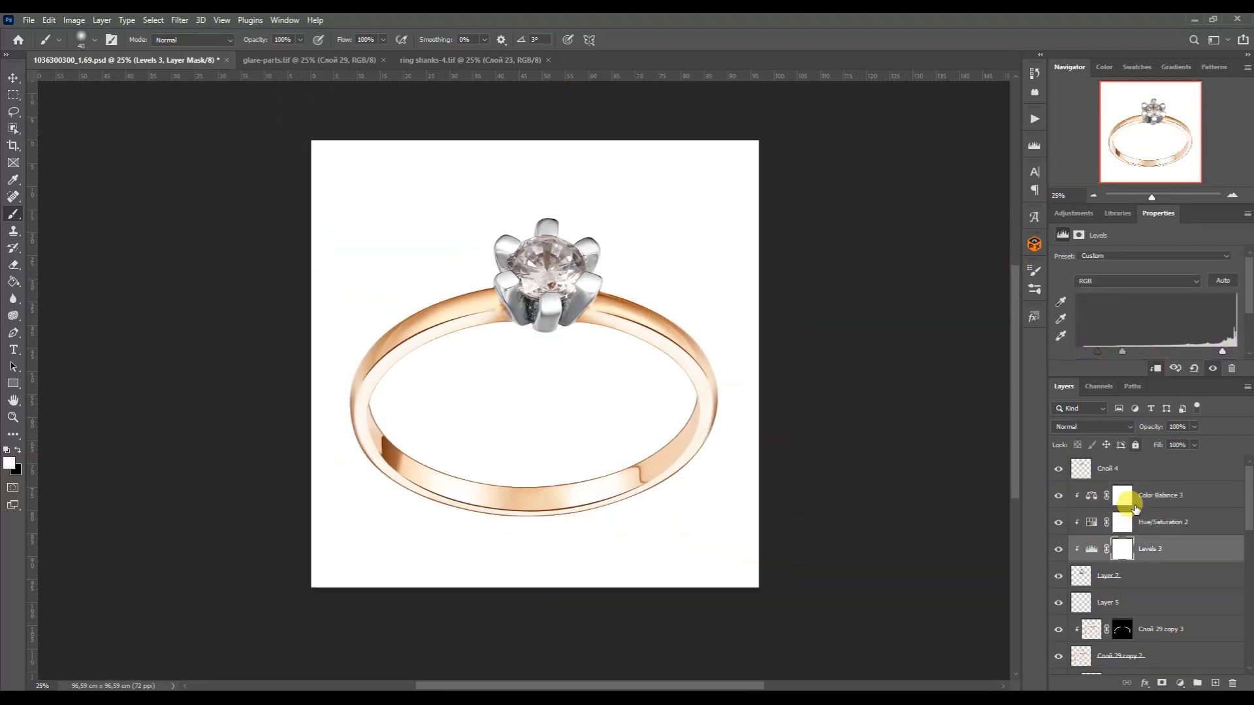
- Add clipped Hue/Saturation and Color Balance adjustments to the stone layer Слой 4, with midtones at Cyan-Red -19 and Yellow-Blue +5
{"action": "left_click", "coordinate": [1150, 467]}
{"action": "key", "text": "ctrl+plus"}
{"action": "key", "text": "ctrl+plus"}
{"action": "key", "text": "ctrl+plus"}
{"action": "double_click", "coordinate": [1091, 196]}
{"action": "left_click", "coordinate": [1073, 214]}
{"action": "left_click", "coordinate": [1066, 267]}
{"action": "key", "text": "ctrl+alt+g"}
{"action": "left_click_drag", "start_coordinate": [1146, 332], "coordinate": [1146, 333]}
{"action": "left_click", "coordinate": [1072, 214]}
{"action": "left_click", "coordinate": [1115, 255]}
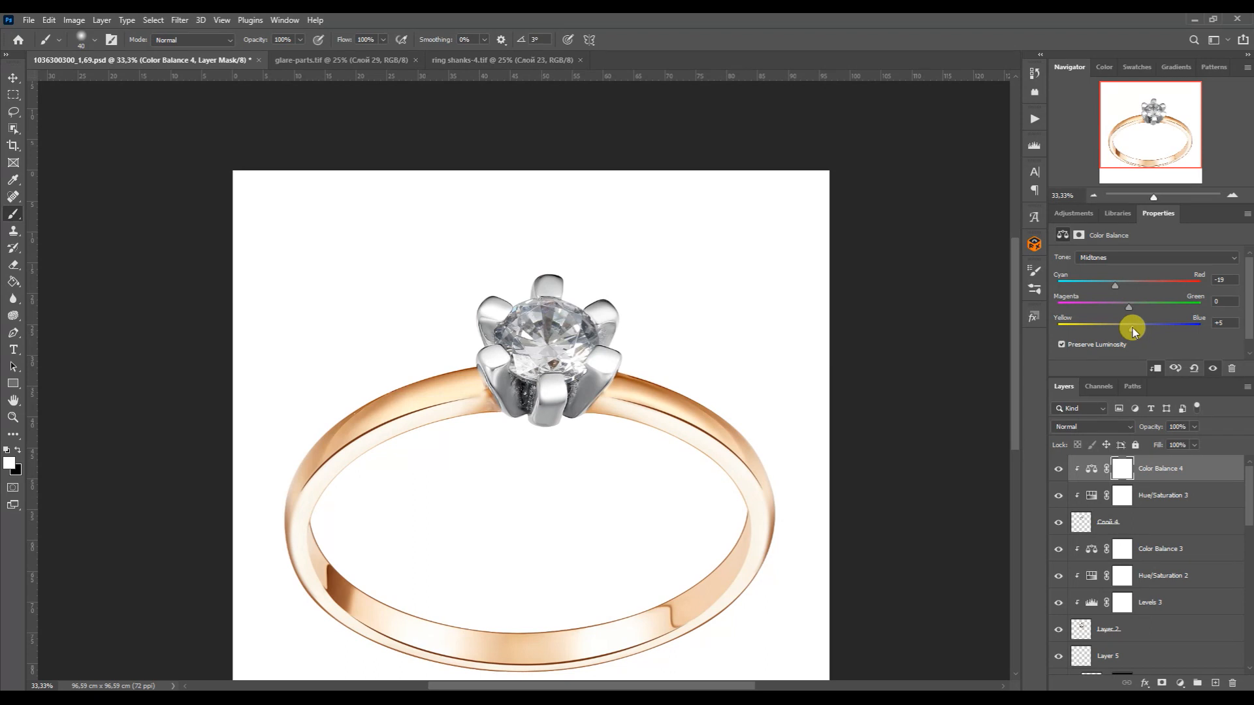
- Add a clipped Levels adjustment above the stone's Color Balance and raise the stone's contrast and brightness
{"action": "left_click", "coordinate": [1073, 213]}
{"action": "left_click", "coordinate": [1083, 253]}
{"action": "left_click", "coordinate": [1080, 482], "text": "alt"}
{"action": "left_click_drag", "start_coordinate": [1234, 351], "coordinate": [1220, 351]}
{"action": "left_click_drag", "start_coordinate": [1076, 351], "coordinate": [1087, 350]}
{"action": "left_click_drag", "start_coordinate": [1148, 351], "coordinate": [1136, 358]}
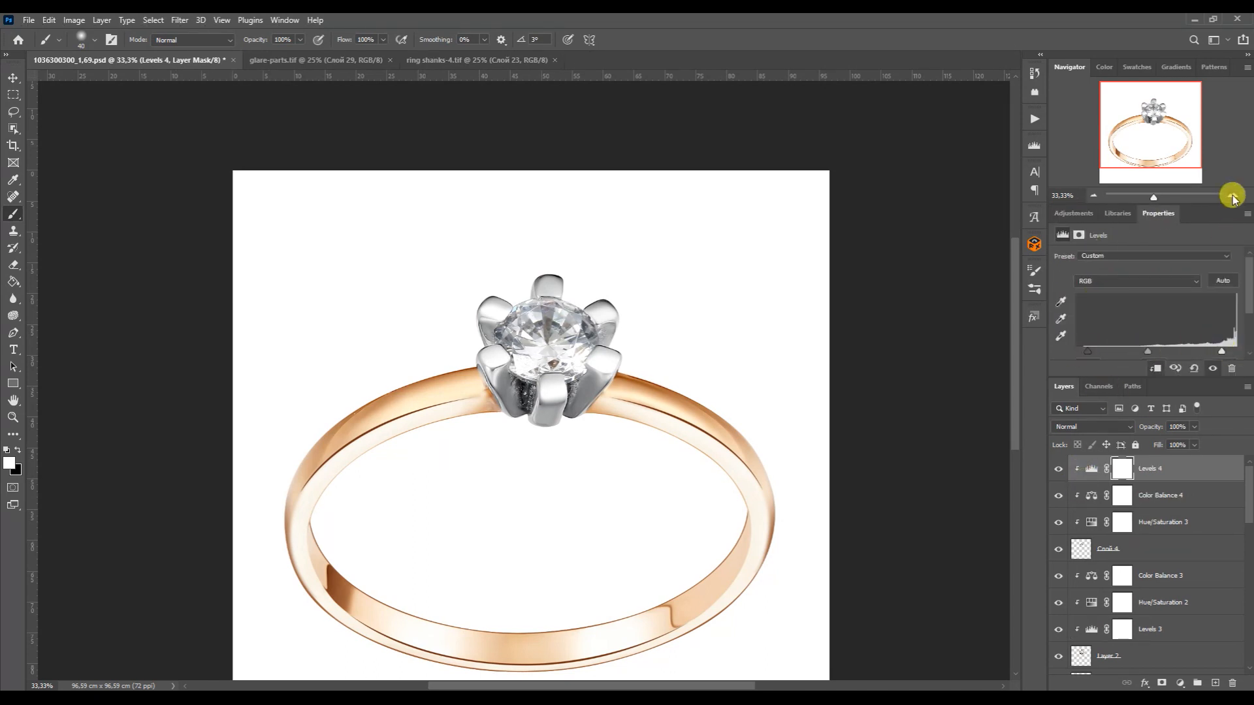
- Merge duplicates of Слой 4 and its adjustments into one layer and clip it on top
{"action": "double_click", "coordinate": [1232, 195]}
{"action": "left_click", "coordinate": [1095, 547], "text": "shift"}
{"action": "key", "text": "ctrl+j"}
{"action": "key", "text": "ctrl+e"}
{"action": "left_click", "coordinate": [1082, 482], "text": "alt"}
- Trace the brown facet above the front prong with the Pen tool and convert the path to a selection
{"action": "key", "text": "p"}
{"action": "key", "text": "ctrl+plus"}
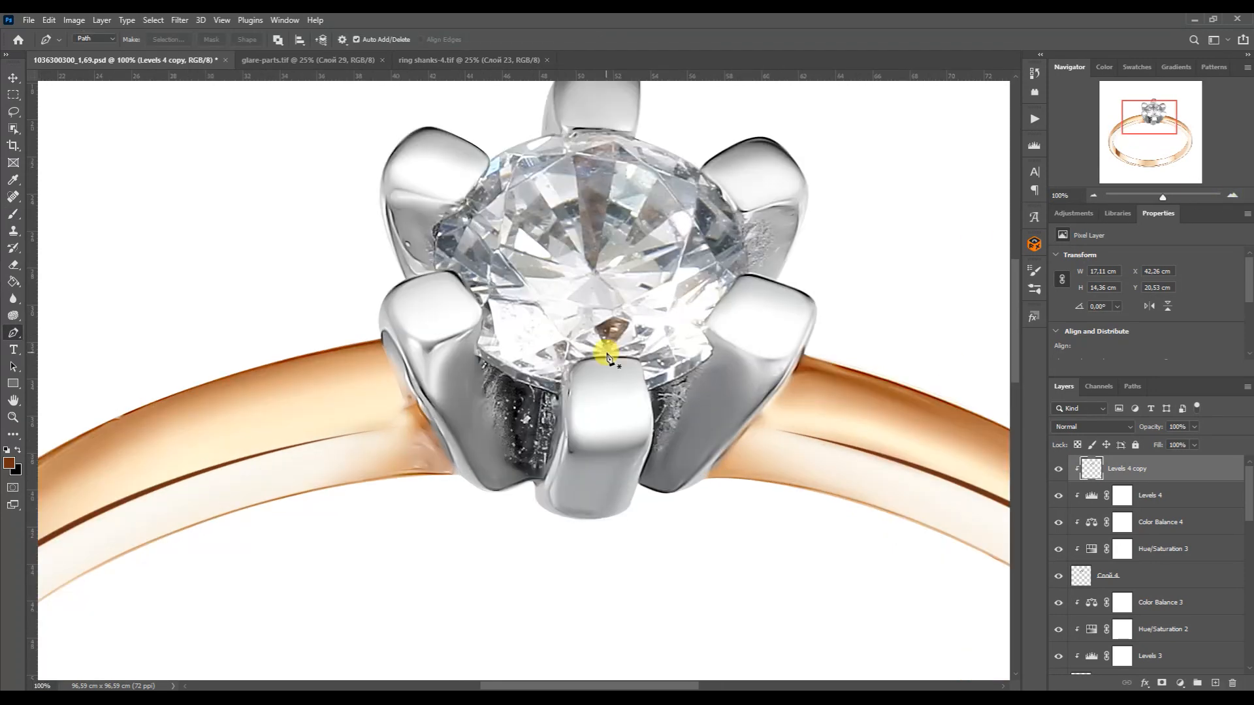
{"action": "key", "text": "ctrl+plus"}
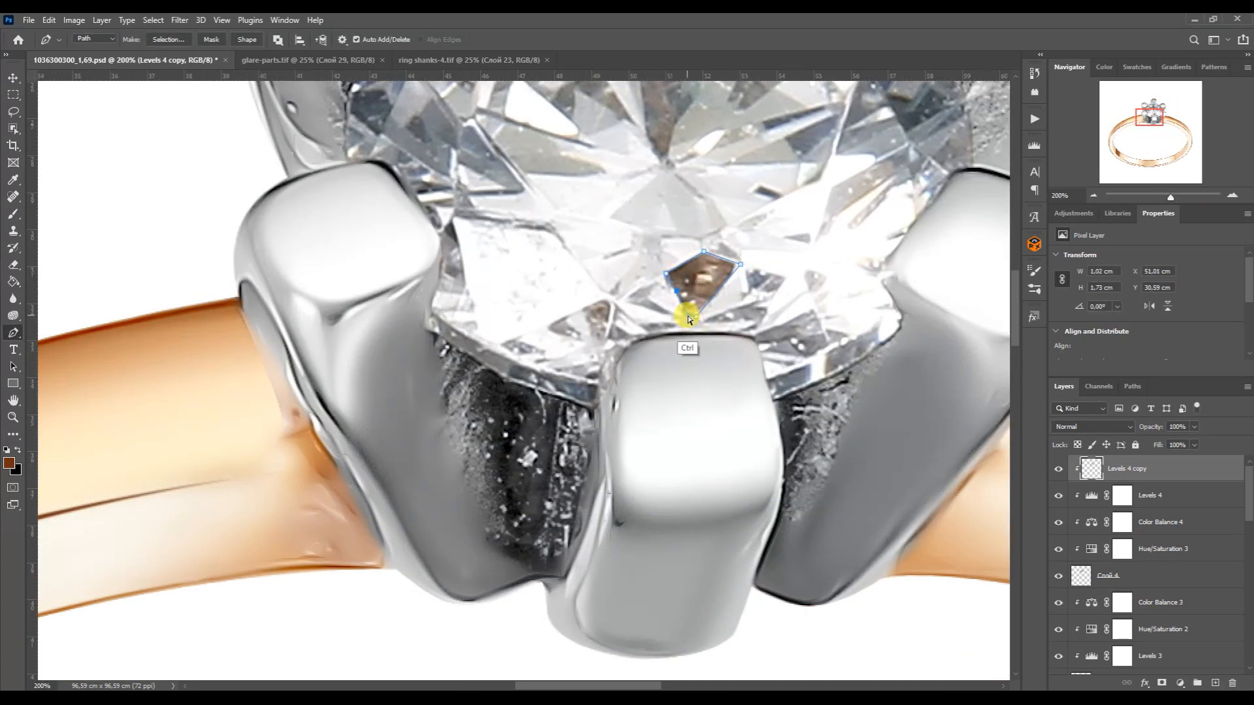
{"action": "left_click", "coordinate": [1131, 386]}
{"action": "key", "text": "ctrl+Return"}
- Paint over the brown facet with a larger brush in light blue sampled from the stone, and deselect
{"action": "left_click", "coordinate": [13, 214]}
{"action": "left_click_drag", "start_coordinate": [467, 215], "coordinate": [512, 491]}
{"action": "key", "text": "bracketright"}
{"action": "key", "text": "bracketright"}
{"action": "key", "text": "bracketright"}
{"action": "key", "text": "bracketright"}
{"action": "key", "text": "bracketright"}
{"action": "left_click_drag", "start_coordinate": [787, 539], "coordinate": [733, 492]}
{"action": "left_click", "coordinate": [512, 225], "text": "alt"}
{"action": "left_click_drag", "start_coordinate": [683, 543], "coordinate": [764, 555]}
{"action": "key", "text": "ctrl+d"}
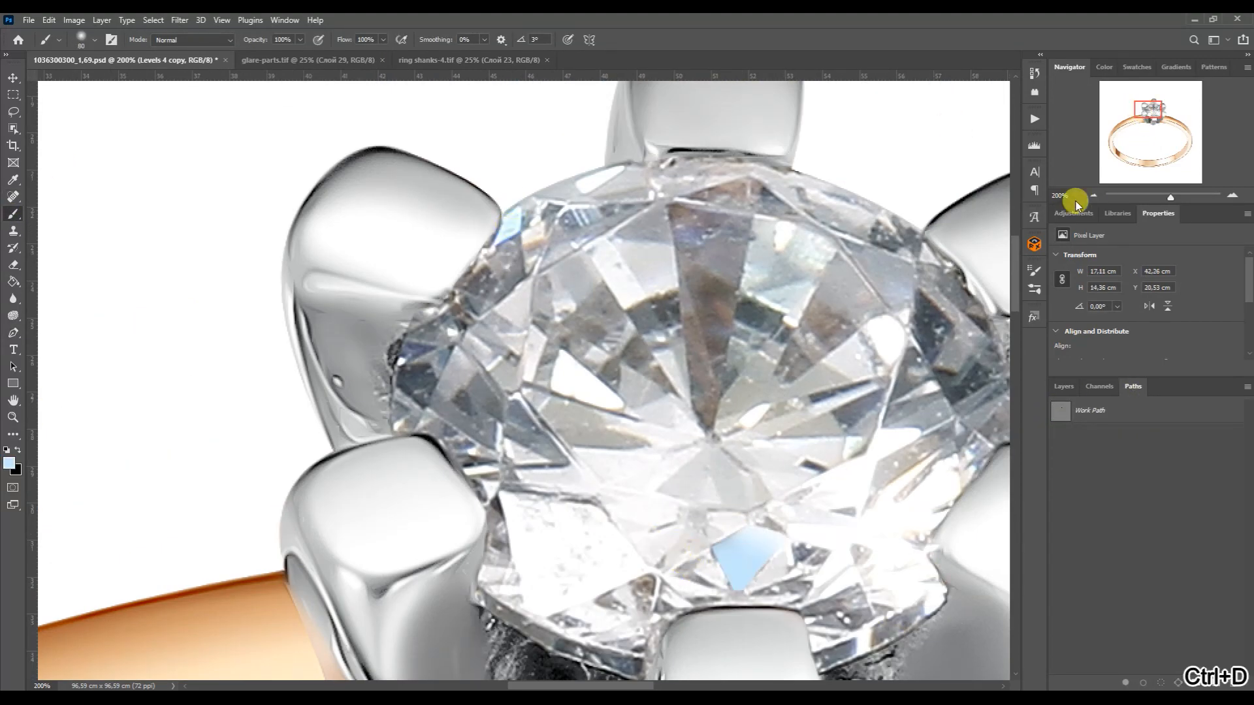
- Bring back the facet selection, lighten its fill with white, deselect and return to the layer list
{"action": "key", "text": "ctrl+0"}
{"action": "left_click", "coordinate": [1232, 194]}
{"action": "key", "text": "ctrl+z"}
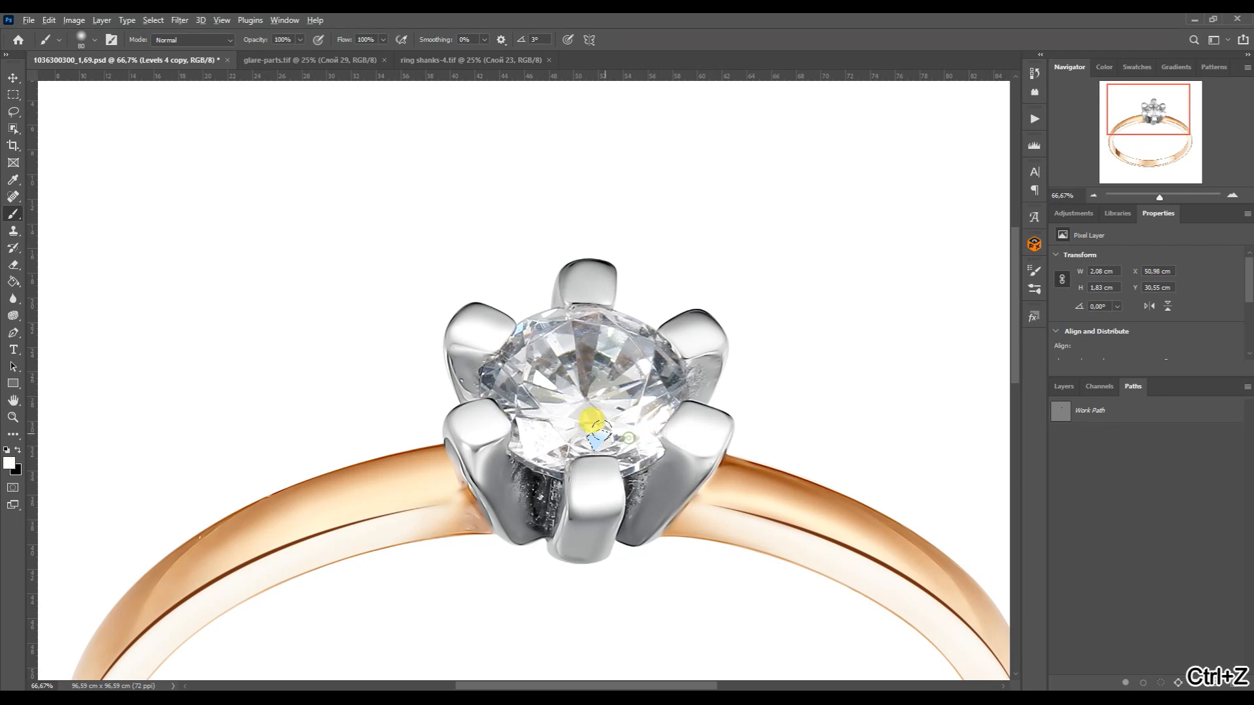
{"action": "key", "text": "ctrl+d"}
{"action": "left_click", "coordinate": [1093, 194]}
{"action": "left_click", "coordinate": [1093, 195]}
{"action": "left_click", "coordinate": [1063, 386]}
- Switch to the product parts folder in File Explorer and open the diamond image from stones\diamond in Photoshop
{"action": "mouse_move", "coordinate": [208, 697]}
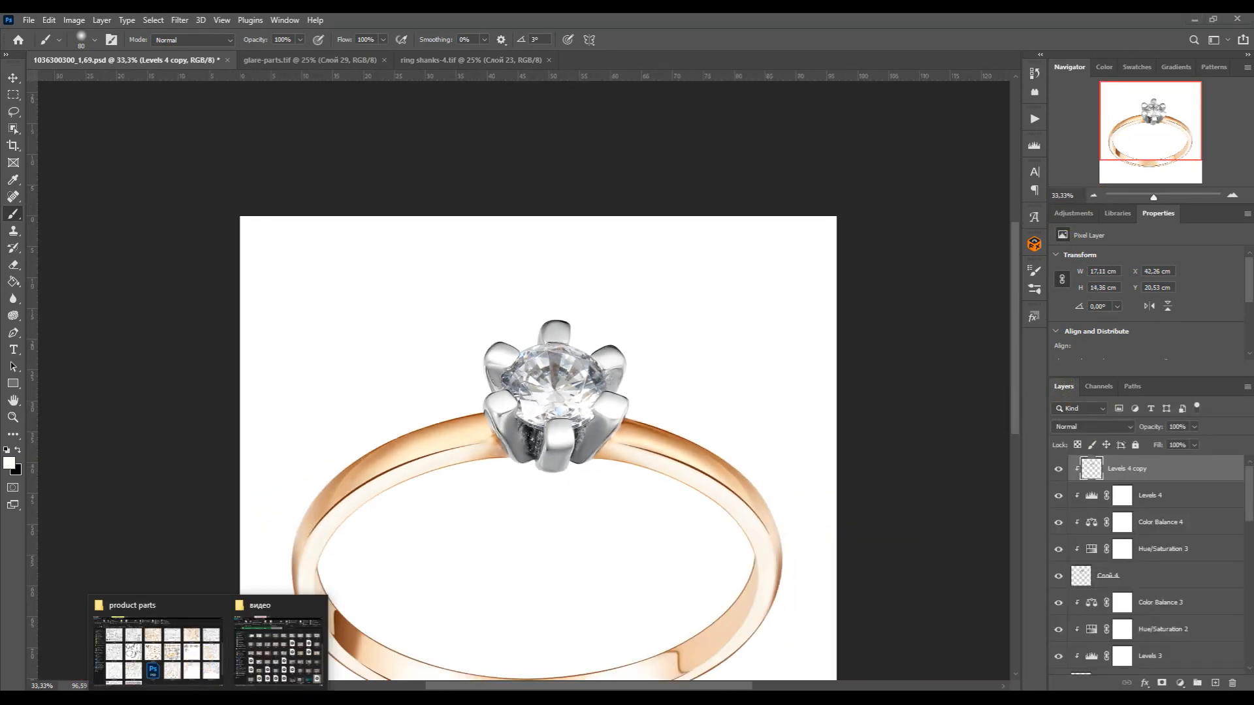
{"action": "left_click", "coordinate": [157, 650]}
{"action": "left_click", "coordinate": [409, 115]}
{"action": "double_click", "coordinate": [389, 420]}
{"action": "double_click", "coordinate": [350, 246]}
{"action": "left_click_drag", "start_coordinate": [963, 215], "coordinate": [653, 57]}
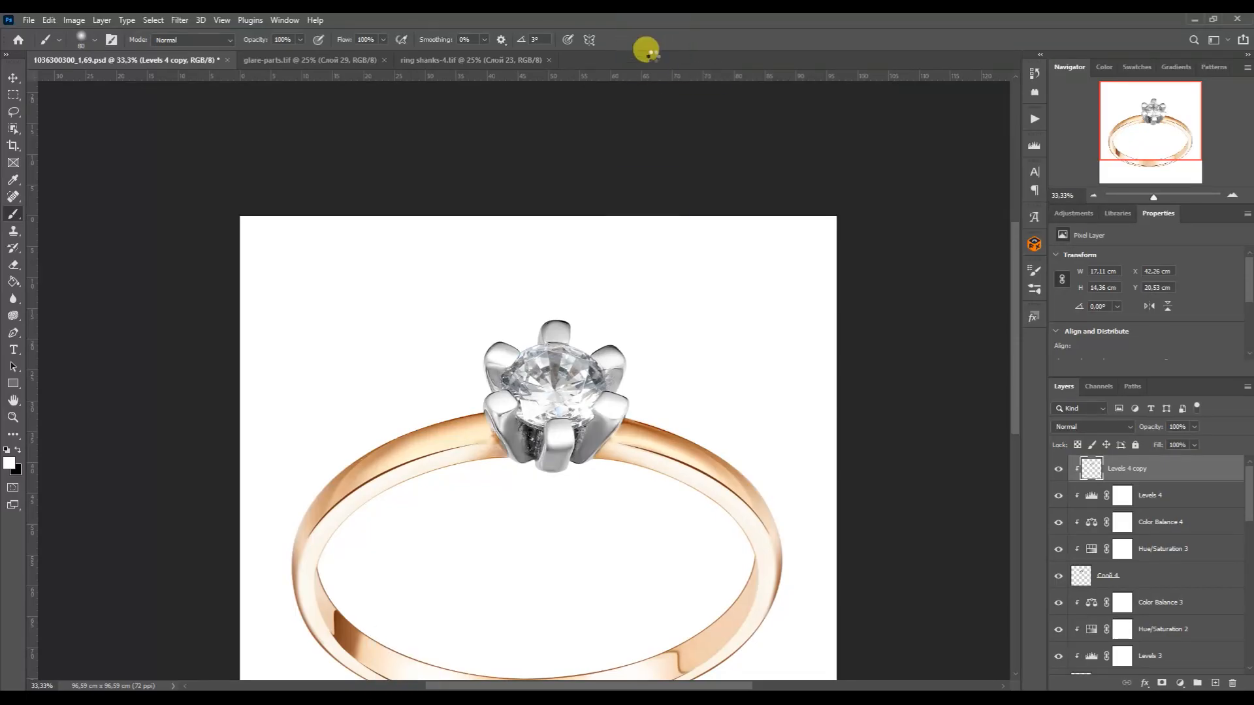
- Copy a round brilliant-cut diamond from diamond.tif into the ring document
{"action": "left_click", "coordinate": [12, 77]}
{"action": "left_click", "coordinate": [1232, 195]}
{"action": "left_click_drag", "start_coordinate": [381, 476], "coordinate": [648, 241]}
- Scale and position the imported diamond over the ring's original stone and clip it to the layer stack below
{"action": "key", "text": "ctrl+t"}
{"action": "left_click_drag", "start_coordinate": [769, 314], "coordinate": [751, 164]}
{"action": "left_click_drag", "start_coordinate": [715, 220], "coordinate": [593, 212]}
{"action": "left_click_drag", "start_coordinate": [562, 168], "coordinate": [560, 205]}
{"action": "scroll", "coordinate": [559, 196], "scroll_direction": "up", "scroll_amount": 2}
{"action": "key", "text": "Return"}
{"action": "left_click", "coordinate": [1085, 483], "text": "alt"}
- Stretch the clipped diamond to about 105% width and 99% height so it fills the setting between the prongs
{"action": "left_click", "coordinate": [1232, 195]}
{"action": "key", "text": "ctrl+t"}
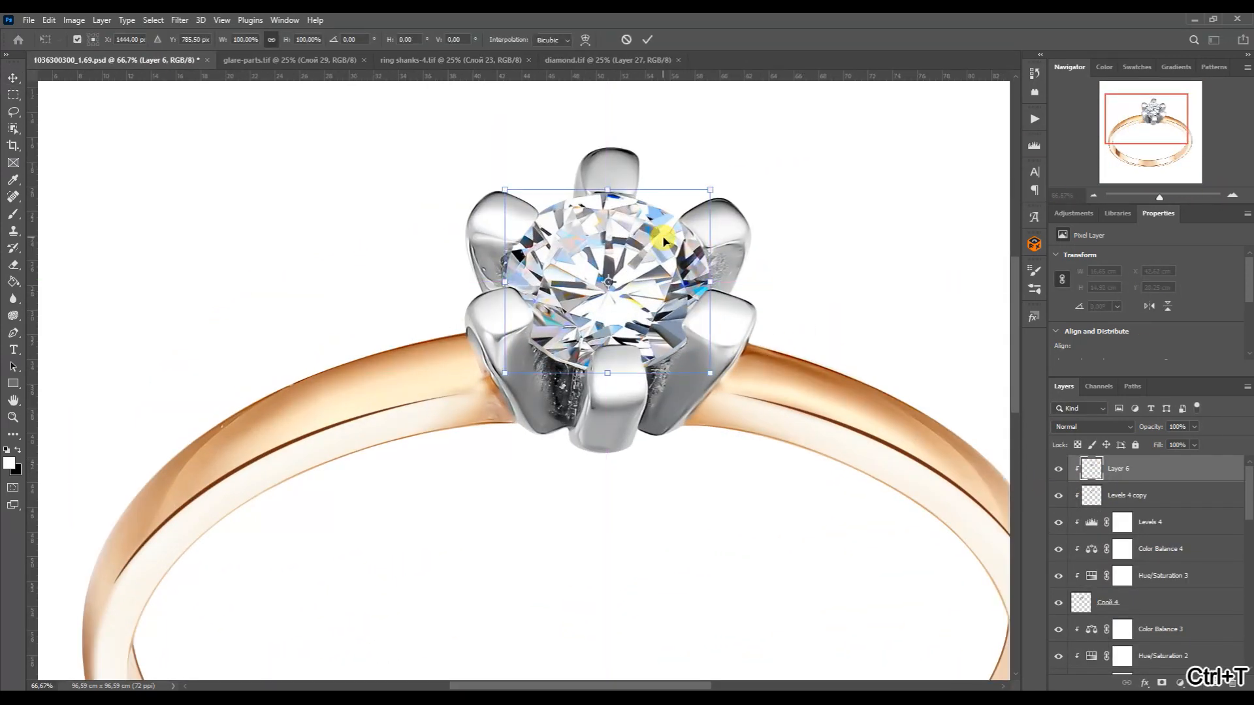
{"action": "left_click", "coordinate": [1232, 194]}
{"action": "left_click_drag", "start_coordinate": [802, 233], "coordinate": [805, 233]}
{"action": "left_click_drag", "start_coordinate": [493, 234], "coordinate": [486, 237]}
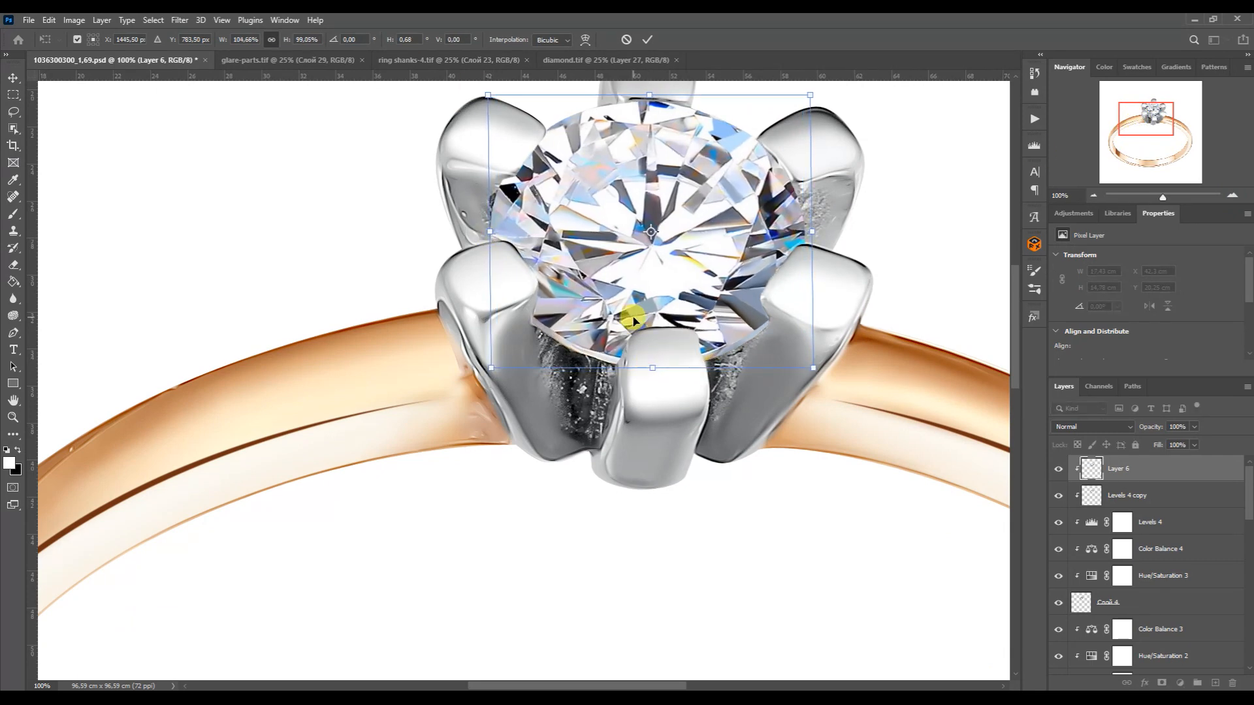
{"action": "key", "text": "Return"}
- Group all retouching layers above the white background layer Слой 1
{"action": "key", "text": "ctrl+minus"}
{"action": "key", "text": "ctrl+minus"}
{"action": "key", "text": "ctrl+minus"}
{"action": "key", "text": "ctrl+minus"}
{"action": "scroll", "coordinate": [1097, 522], "scroll_direction": "down", "scroll_amount": 8}
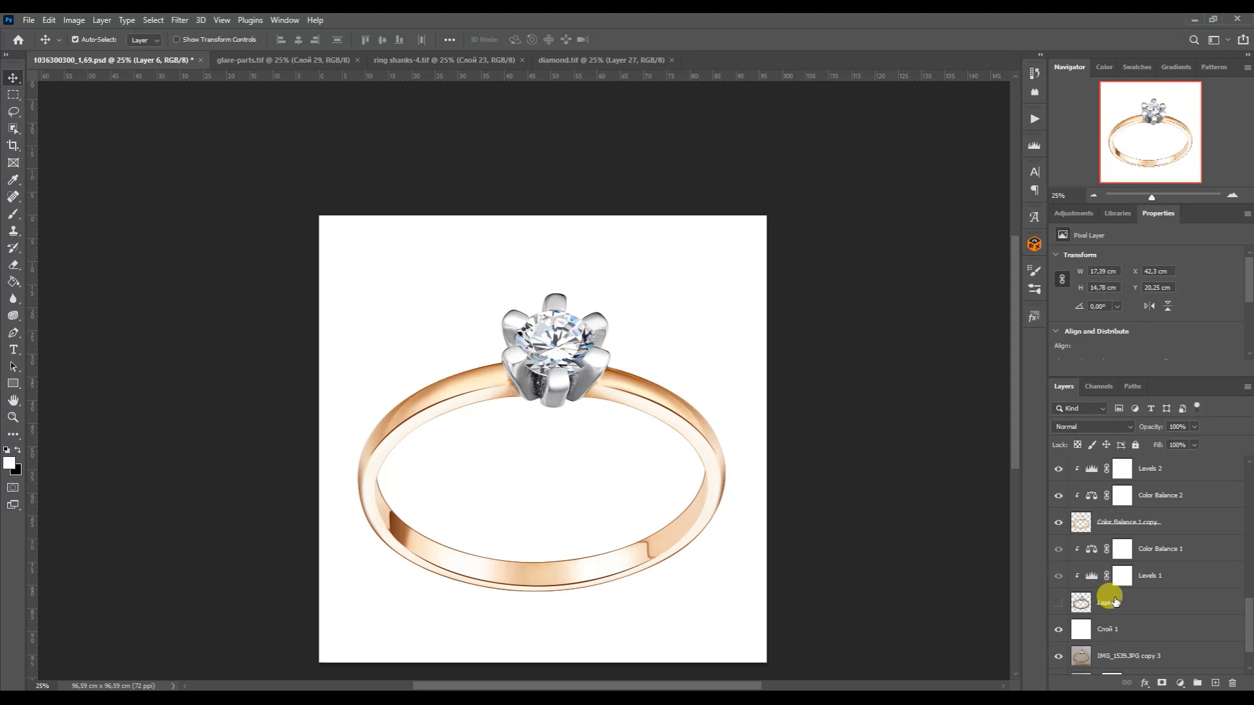
{"action": "left_click", "coordinate": [1108, 596], "text": "shift"}
{"action": "key", "text": "ctrl+g"}
- Merge a duplicate of Group 1, clip a second copy onto it, and hide the original group
{"action": "key", "text": "ctrl+j"}
{"action": "key", "text": "ctrl+e"}
{"action": "key", "text": "ctrl+j"}
{"action": "left_click", "coordinate": [1058, 516]}
{"action": "left_click", "coordinate": [1096, 482], "text": "alt"}
- Run the Add Sharpness action on the clipped ring copy and merge it with the copy below
{"action": "left_click", "coordinate": [1034, 118]}
{"action": "left_click", "coordinate": [938, 550]}
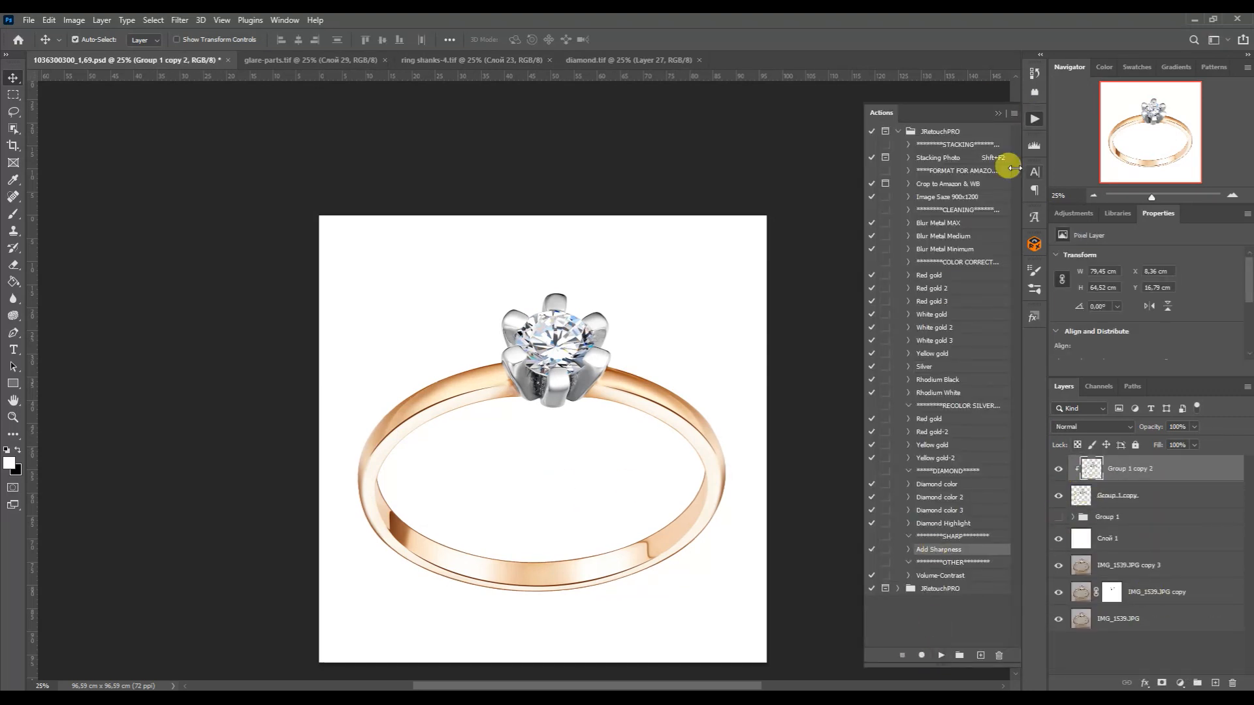
{"action": "left_click", "coordinate": [1033, 118]}
{"action": "left_click", "coordinate": [1089, 495], "text": "shift"}
{"action": "key", "text": "ctrl+e"}
- Rotate the merged ring counterclockwise so the stone faces the canvas's upper left
{"action": "key", "text": "ctrl+t"}
{"action": "left_click_drag", "start_coordinate": [744, 588], "coordinate": [725, 442]}
{"action": "key", "text": "Return"}
- Place a vertical and a horizontal guide through the canvas centre and align the ring to them
{"action": "left_click", "coordinate": [12, 77]}
{"action": "left_click", "coordinate": [392, 261]}
{"action": "left_click_drag", "start_coordinate": [31, 261], "coordinate": [542, 261]}
{"action": "left_click_drag", "start_coordinate": [627, 76], "coordinate": [665, 435]}
{"action": "left_click", "coordinate": [666, 442]}
{"action": "key", "text": "ctrl+t"}
{"action": "key", "text": "Return"}
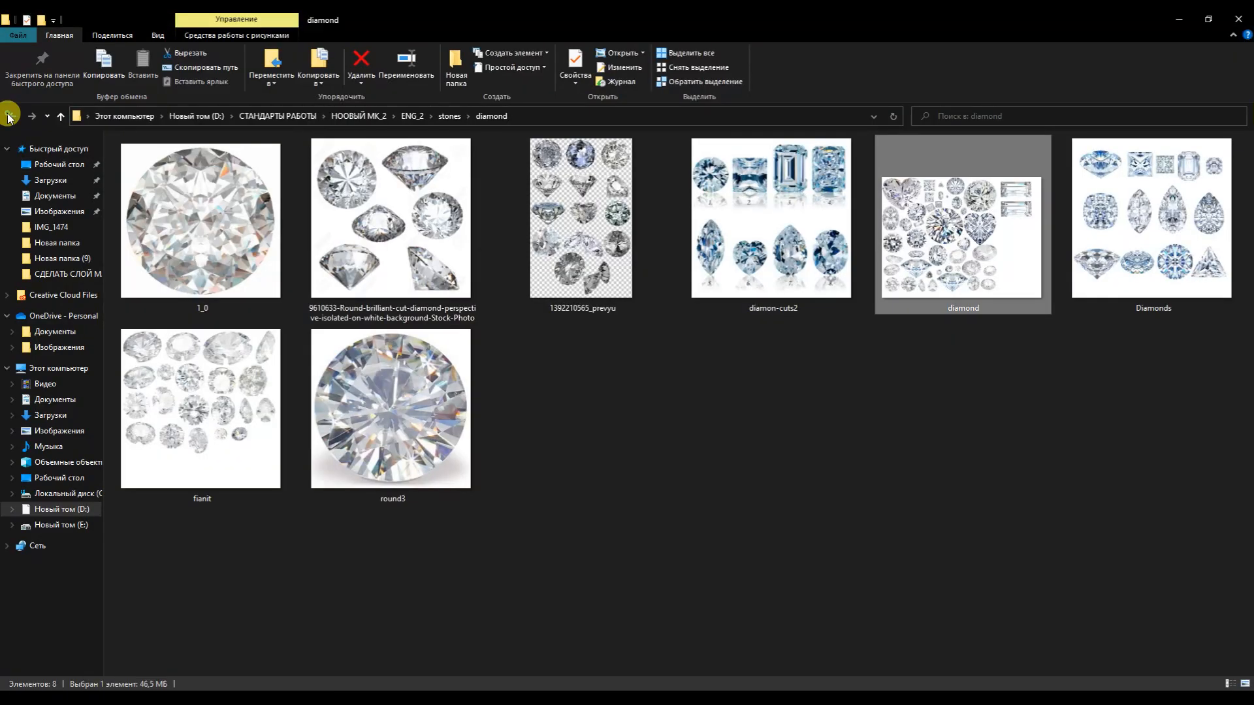
- Open the shadow file from the product parts folders in Photoshop
{"action": "left_click", "coordinate": [10, 116]}
{"action": "left_click", "coordinate": [9, 116]}
{"action": "double_click", "coordinate": [1105, 250]}
{"action": "left_click_drag", "start_coordinate": [575, 228], "coordinate": [782, 60]}
- Copy the shadow from shadow.tif into the ring document and fit it beneath the lower edge of the band
{"action": "left_click_drag", "start_coordinate": [677, 337], "coordinate": [750, 498]}
{"action": "key", "text": "ctrl+t"}
{"action": "left_click_drag", "start_coordinate": [627, 607], "coordinate": [638, 591]}
{"action": "key", "text": "Return"}
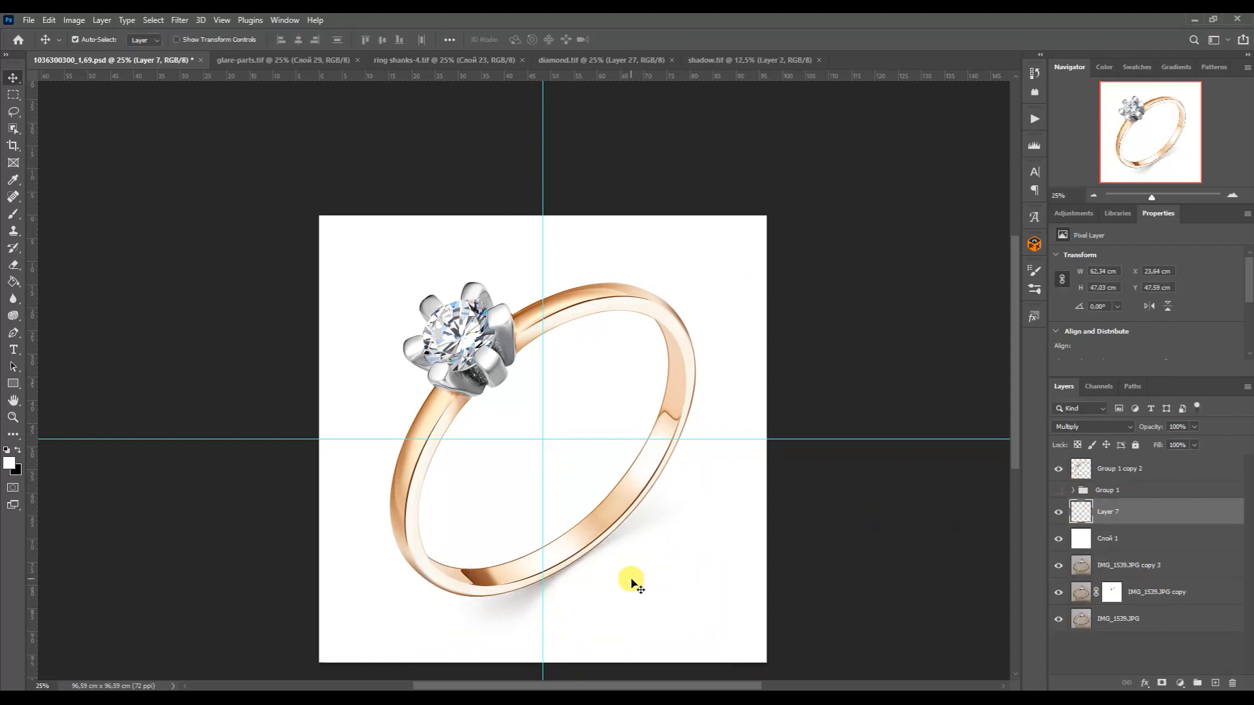
- Group the finished ring, Group 1, the shadow layer and the white background Слой 1 together
{"action": "left_click", "coordinate": [1108, 538]}
{"action": "left_click", "coordinate": [1089, 469], "text": "shift"}
{"action": "key", "text": "ctrl+g"}
- Hide the two IMG_1539.JPG copies and toggle Group 2 to compare the original photo with the finished retouch
{"action": "left_click", "coordinate": [1057, 511]}
{"action": "left_click", "coordinate": [1057, 484]}
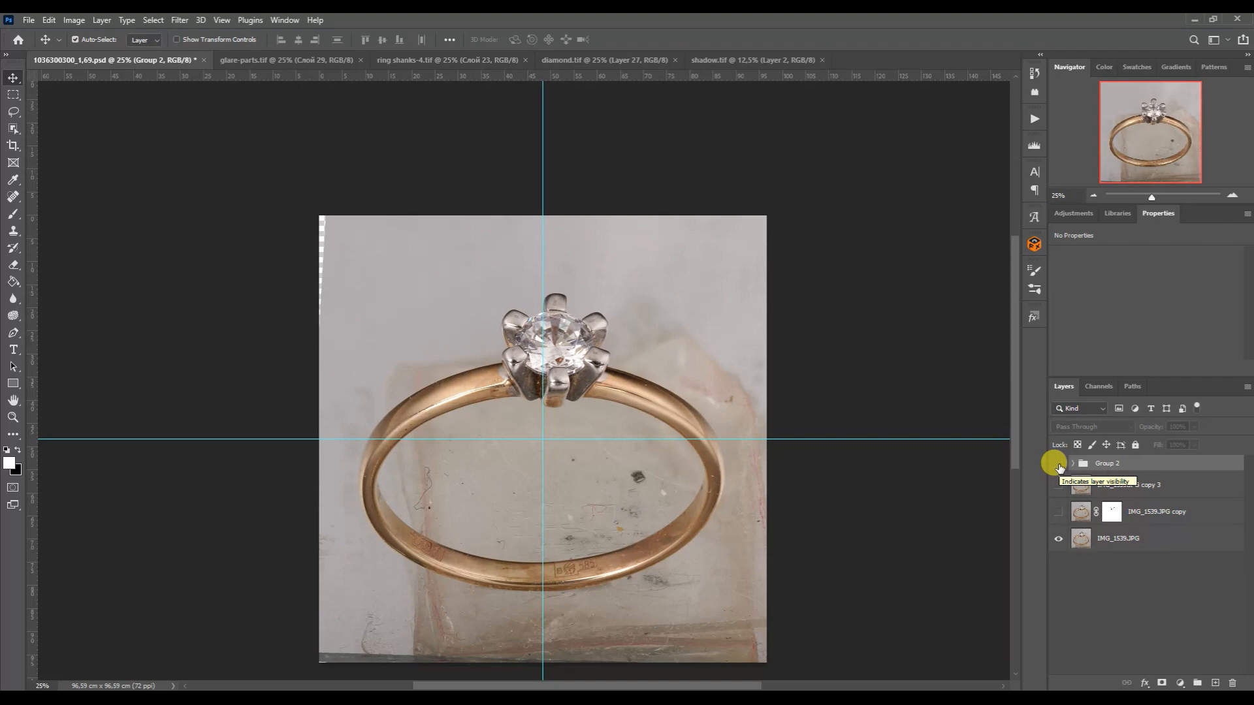
{"action": "left_click", "coordinate": [1058, 463]}
{"action": "left_click", "coordinate": [1059, 463]}
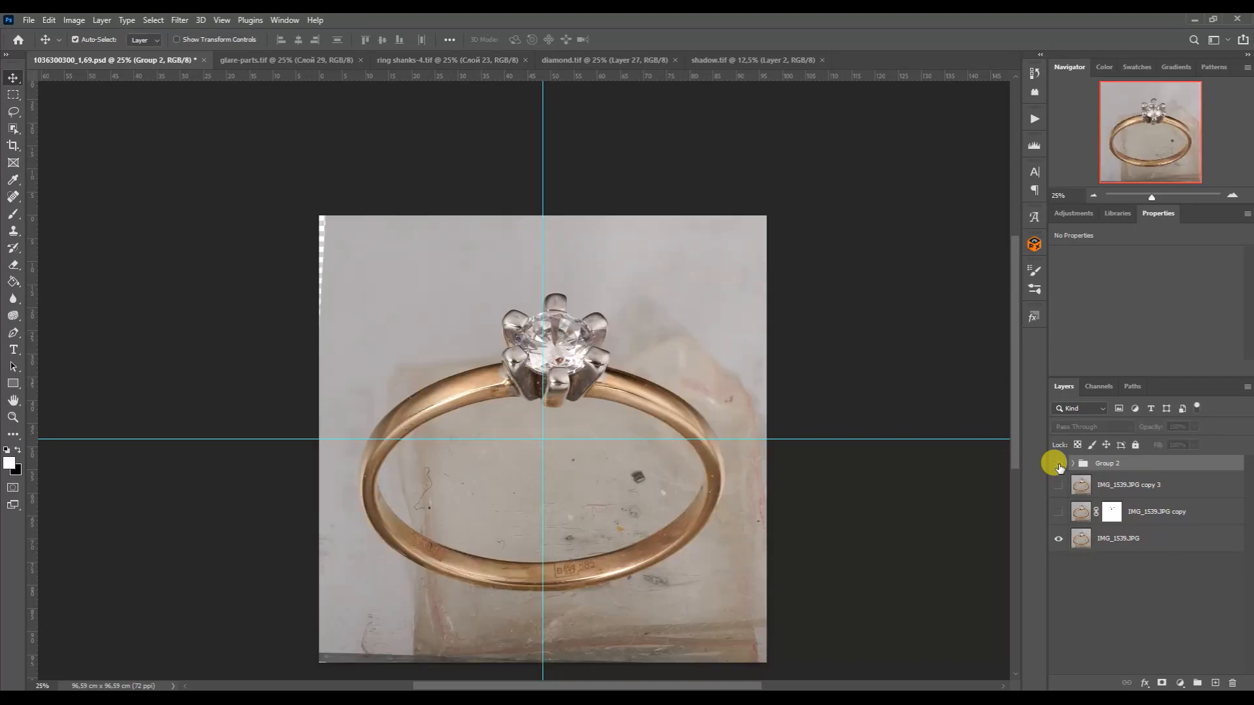